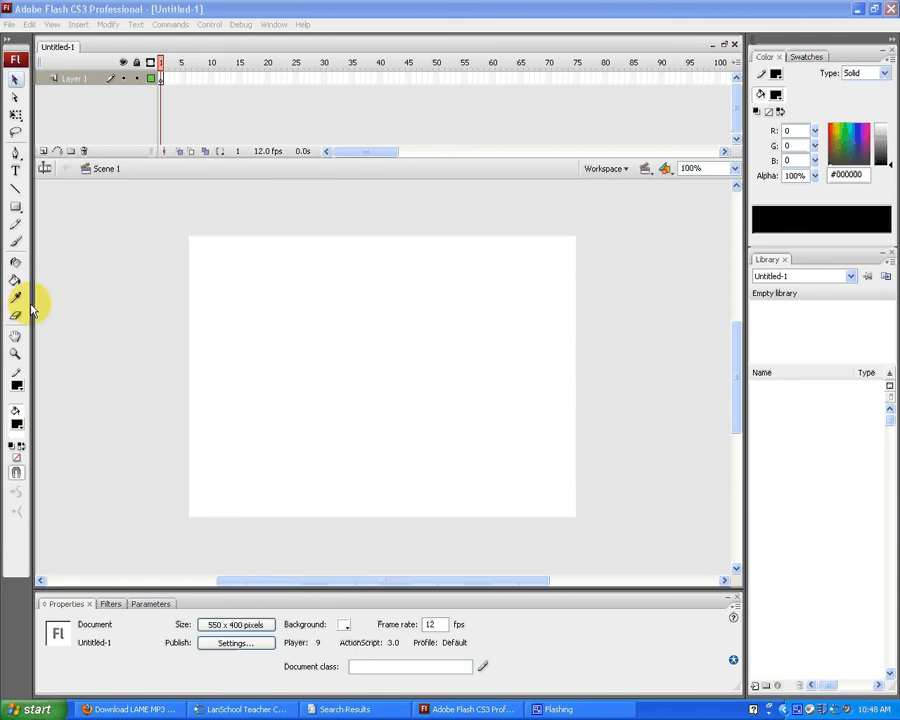
Step: Draw an outline-free circle about 131 pixels wide with a white-to-black radial gradient fill, left of the stage's centre
click(17, 209)
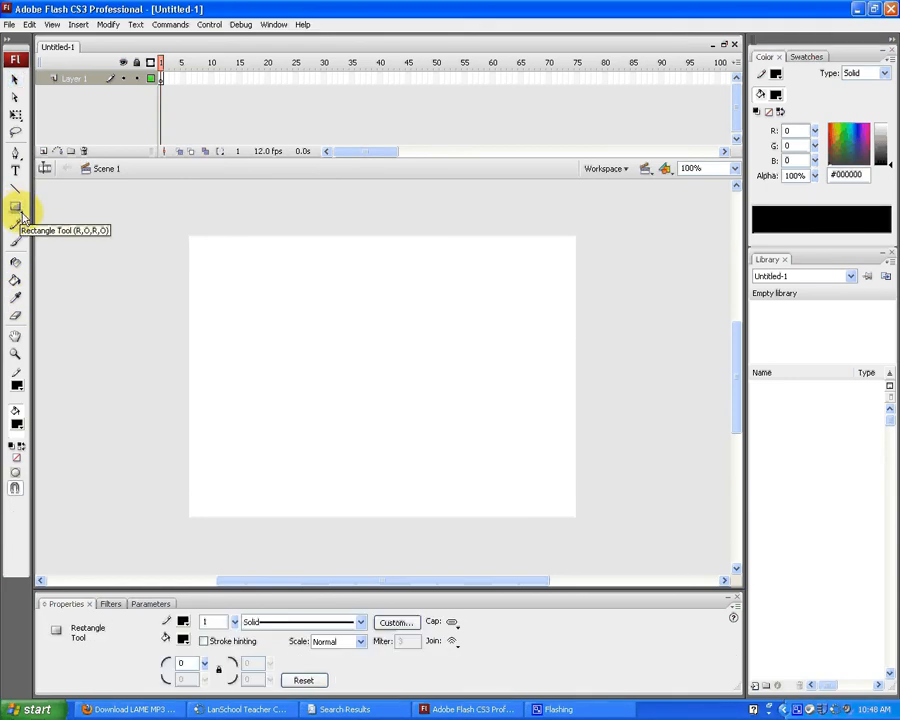
drag(22, 216, 40, 243)
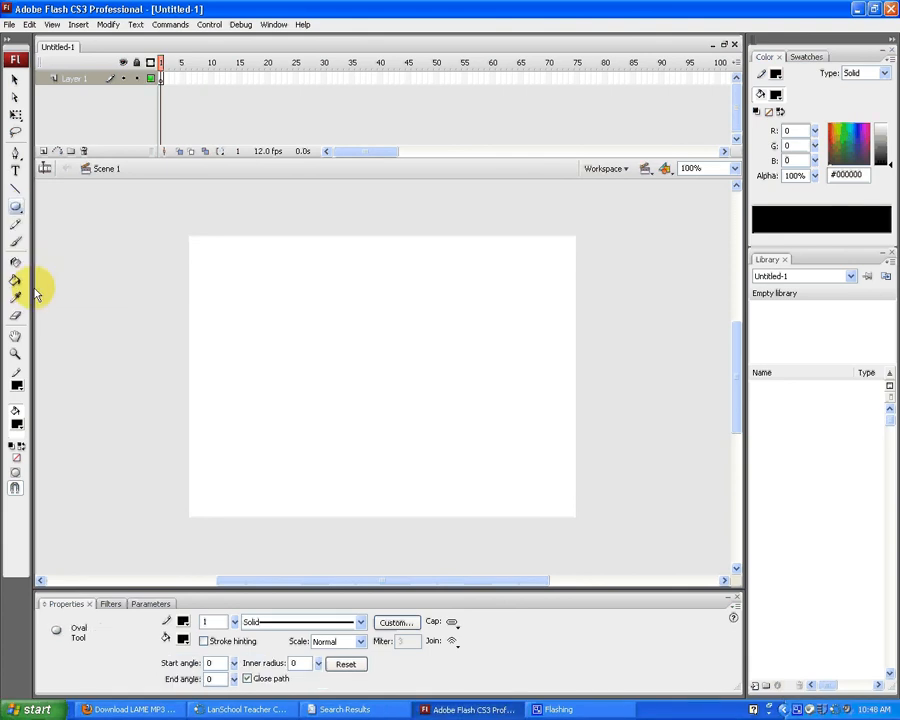
click(20, 428)
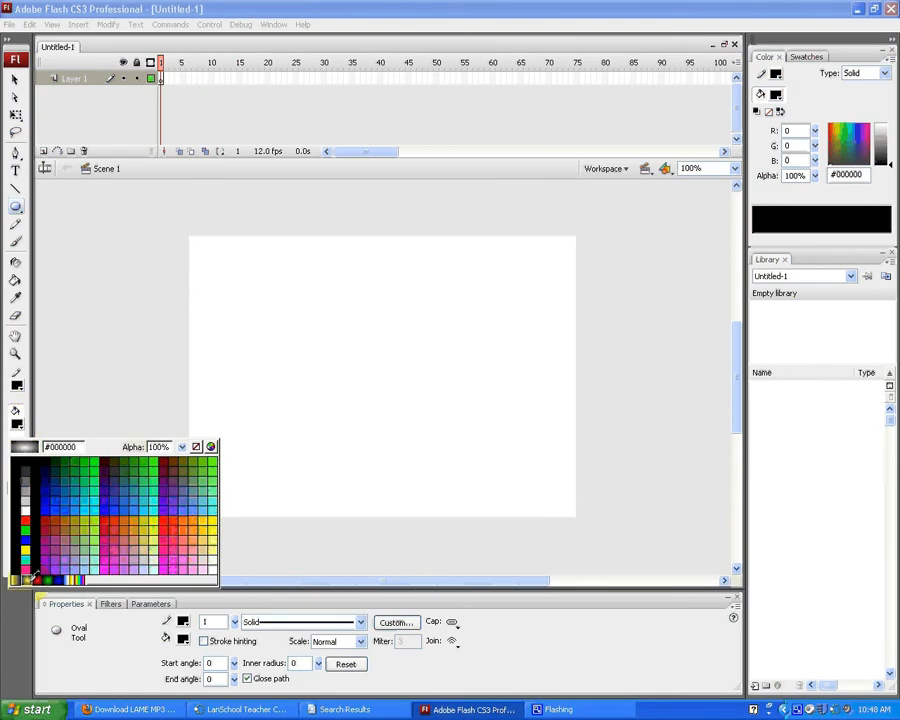
click(31, 578)
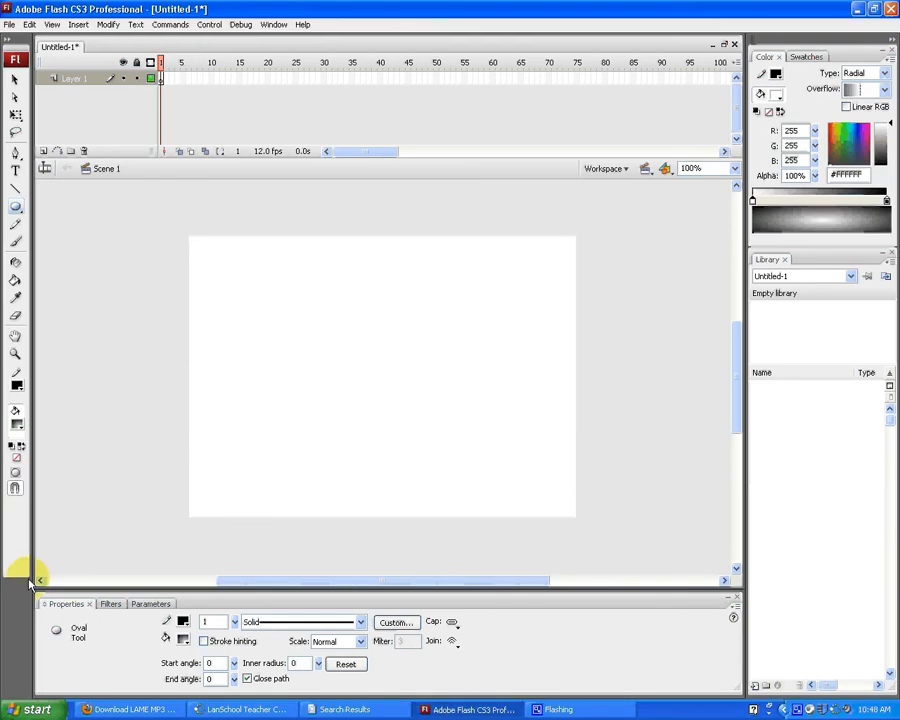
click(20, 389)
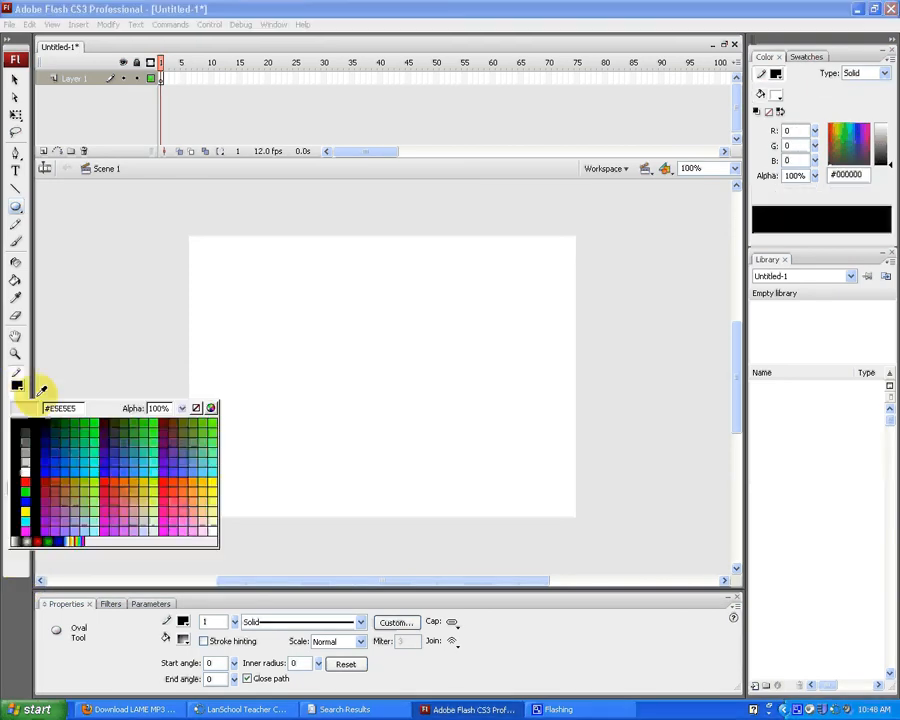
click(195, 408)
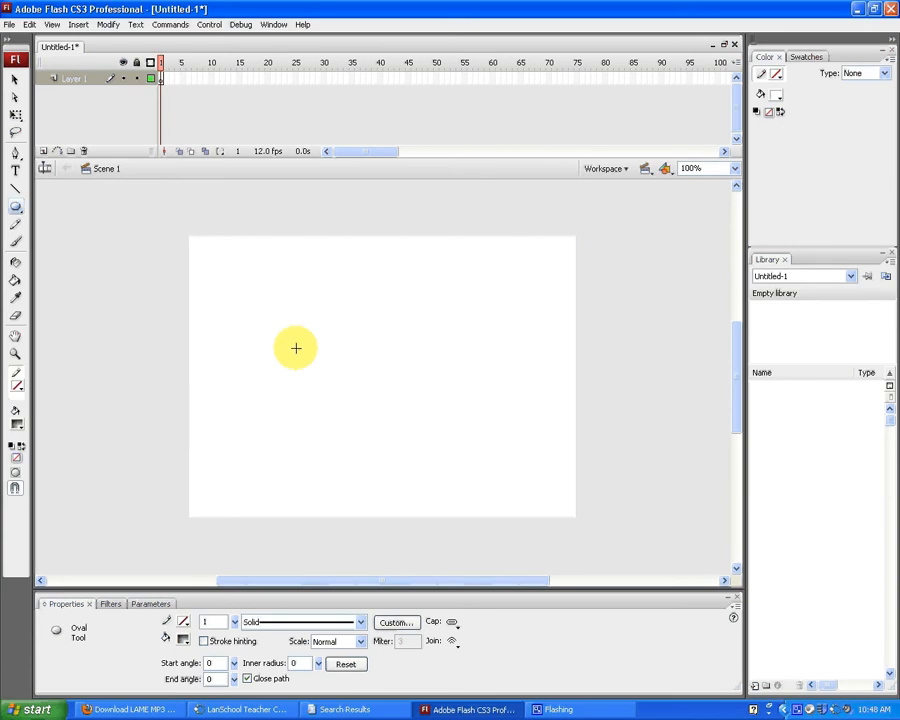
mouse_move(255, 338)
mouse_down()
mouse_move(275, 370)
mouse_move(347, 427)
mouse_up()
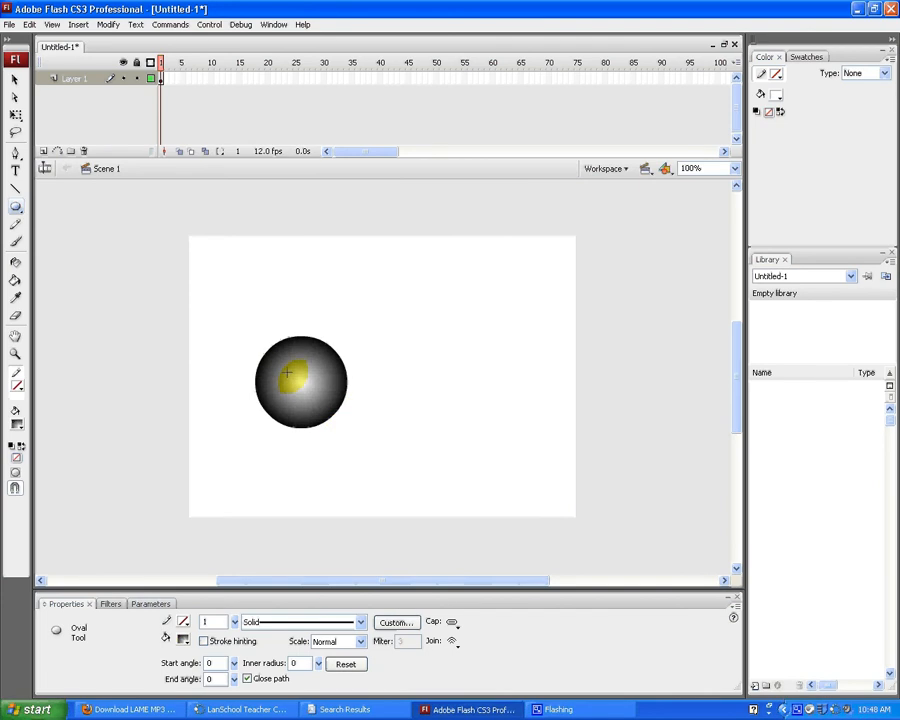
Step: Convert the gradient circle to a graphic symbol named moon with centre registration
click(15, 79)
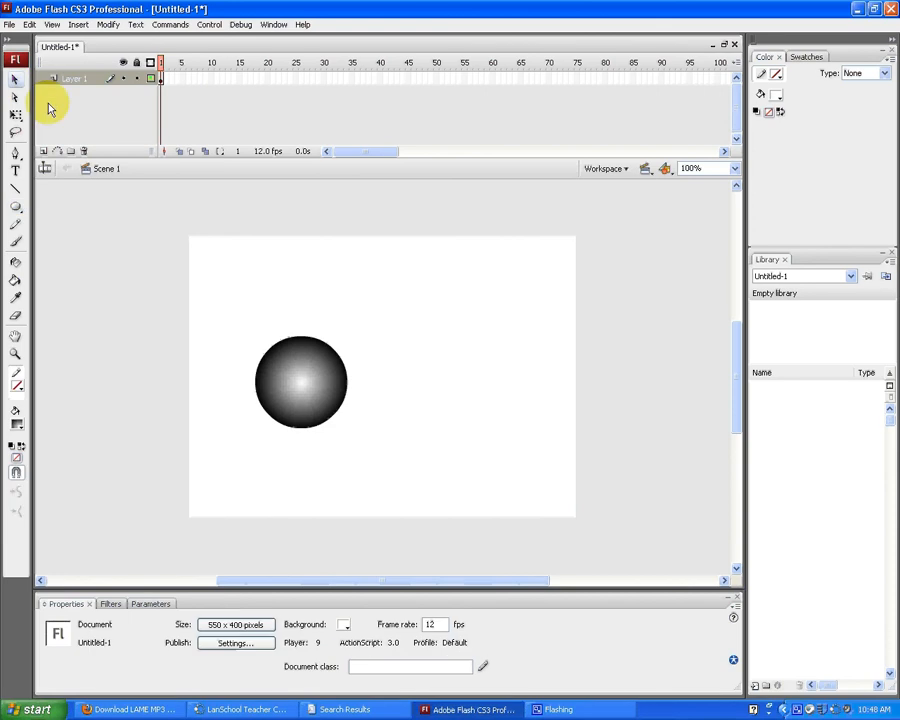
click(307, 392)
right_click(306, 392)
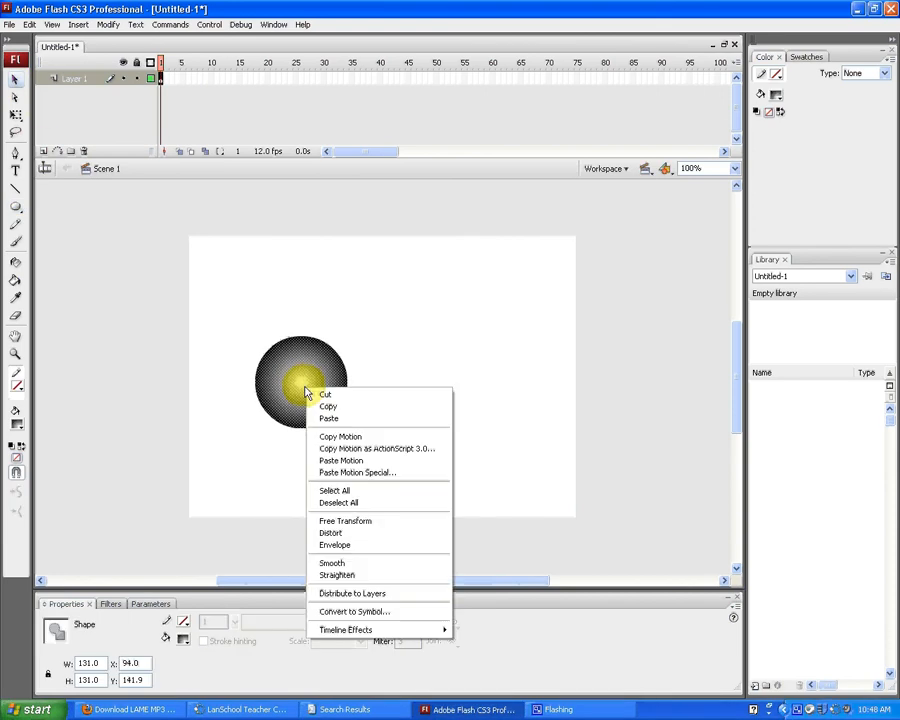
click(356, 612)
text(m)
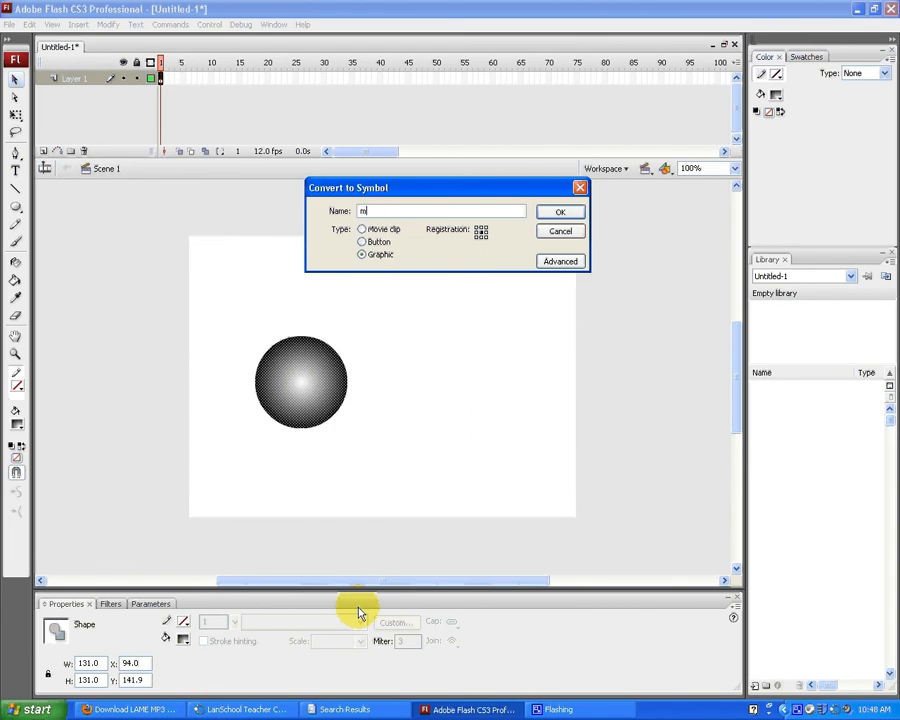
text(oon)
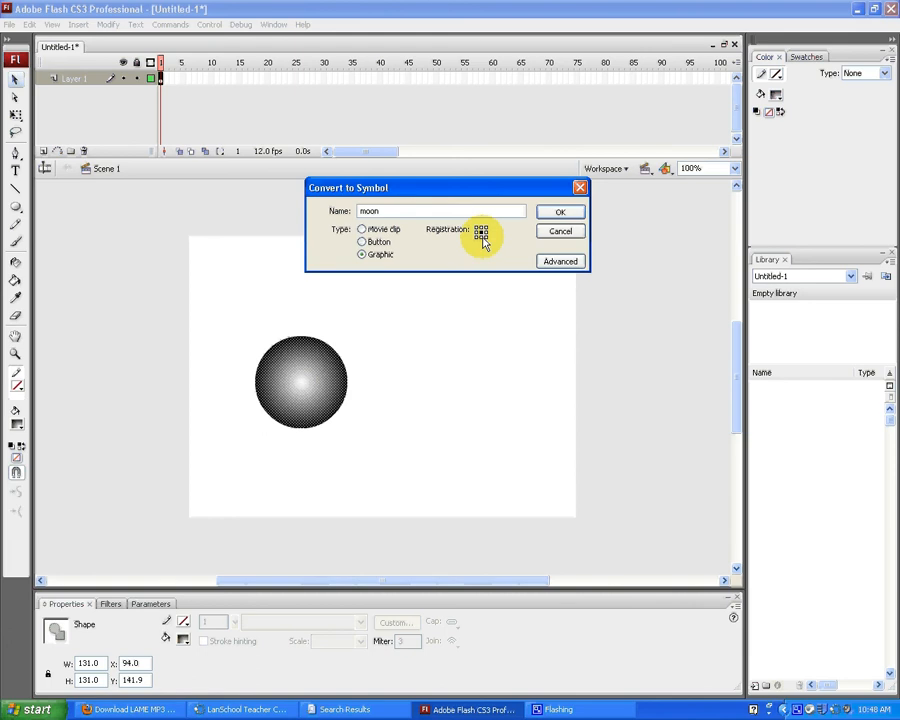
click(562, 215)
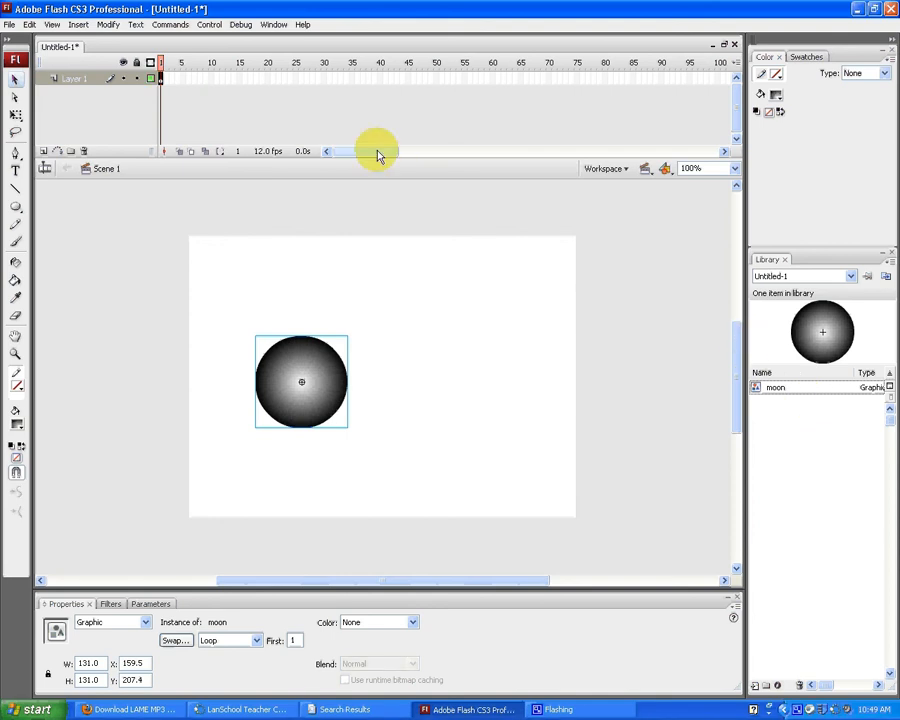
Step: Insert a keyframe at frame 301 of Layer 1
drag(378, 155, 540, 161)
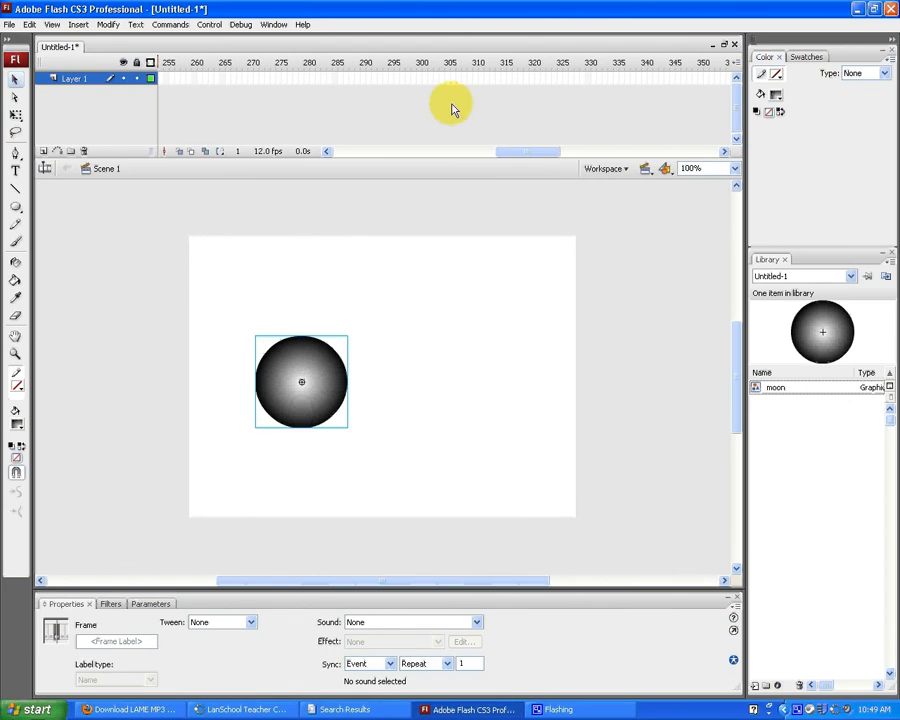
click(425, 78)
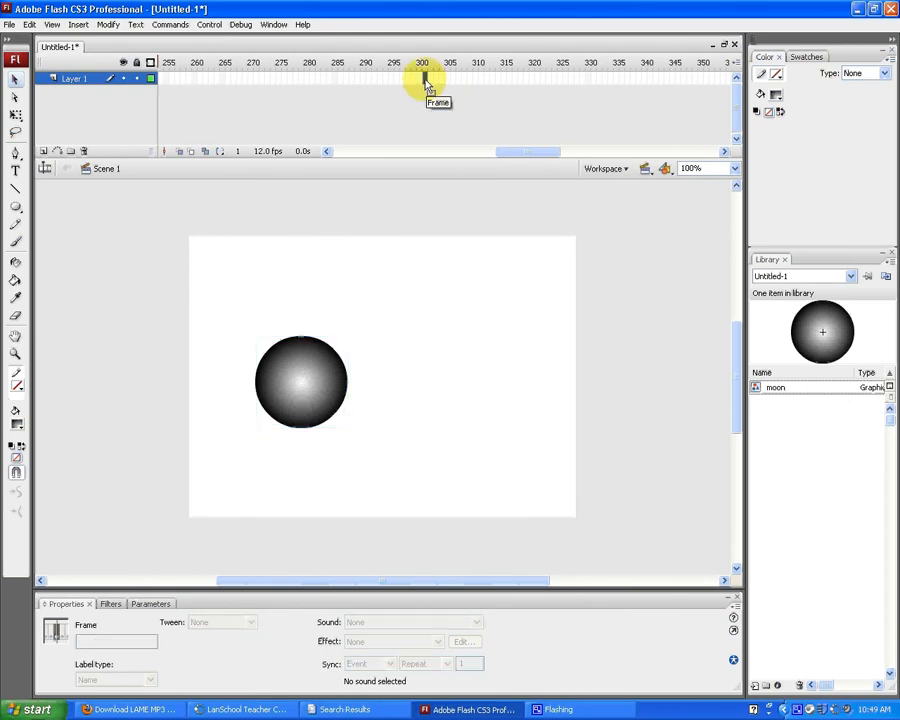
right_click(425, 80)
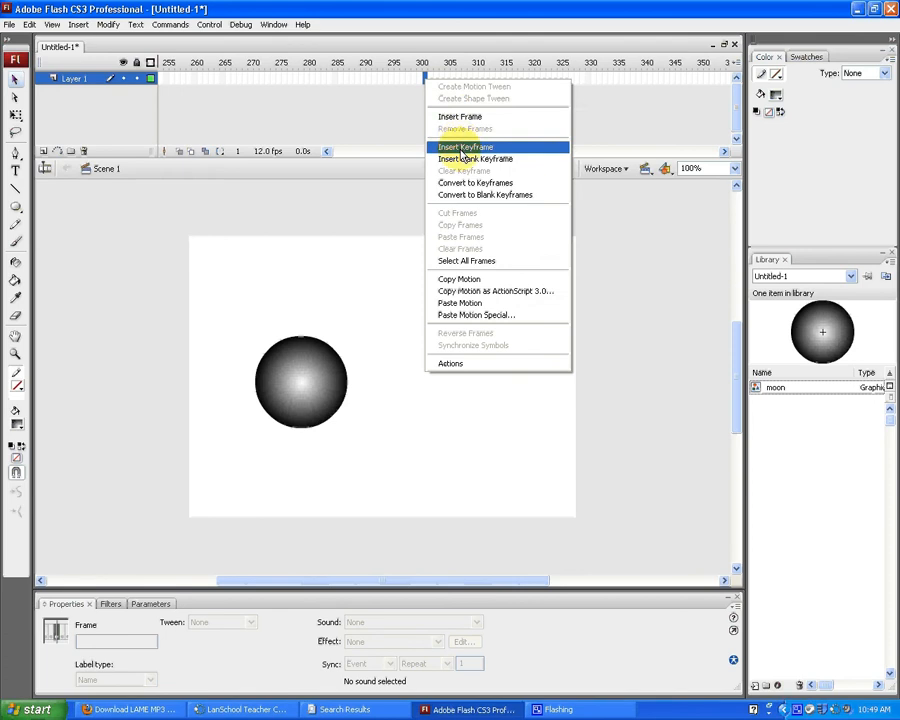
click(465, 147)
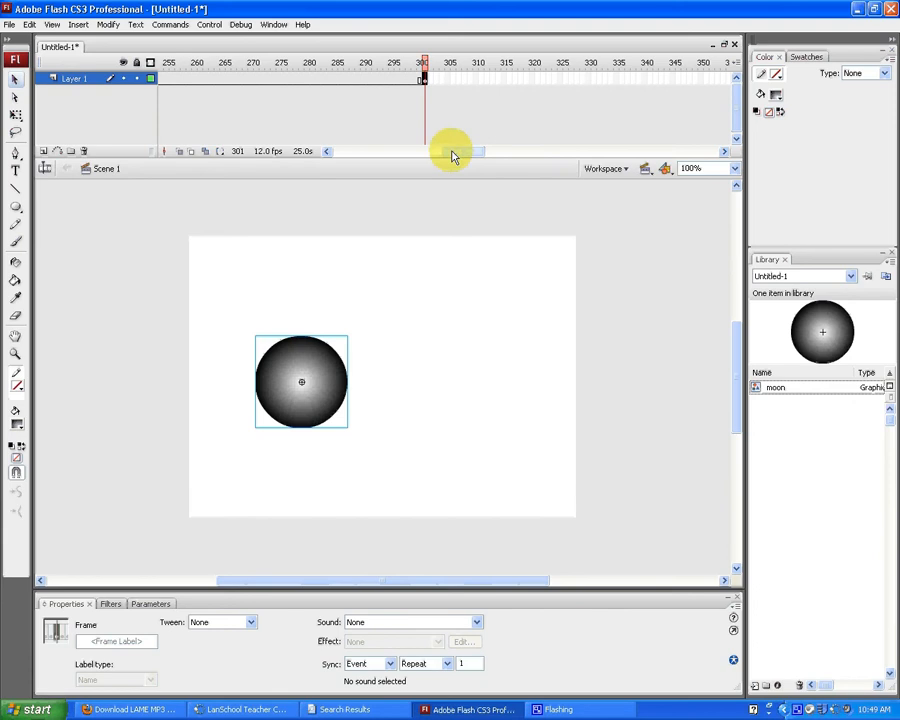
Step: Add a motion guide layer above Layer 1 and select its first frame
drag(454, 157, 336, 155)
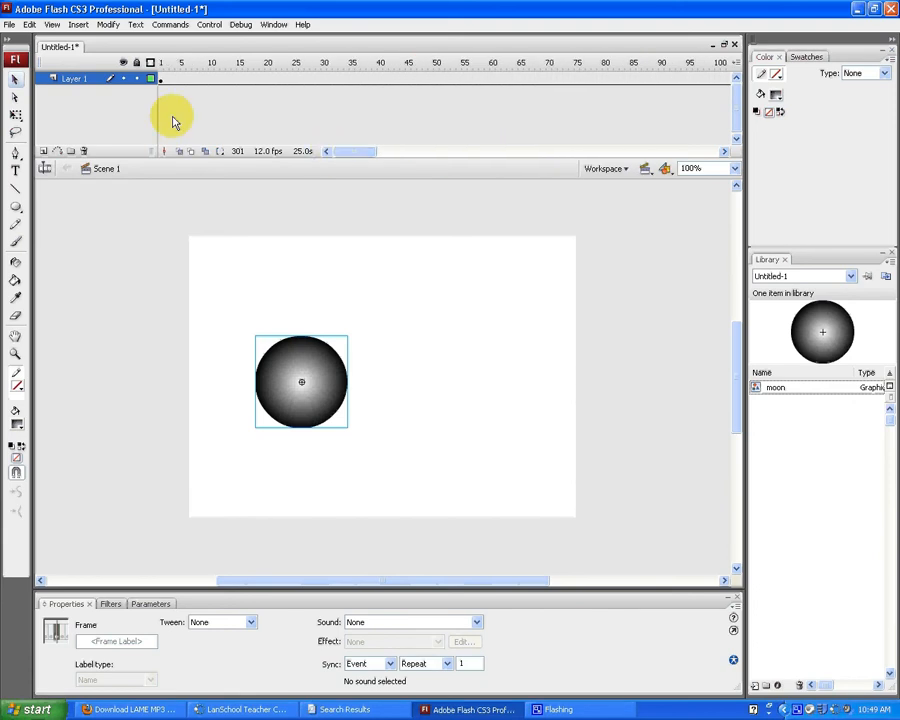
click(58, 152)
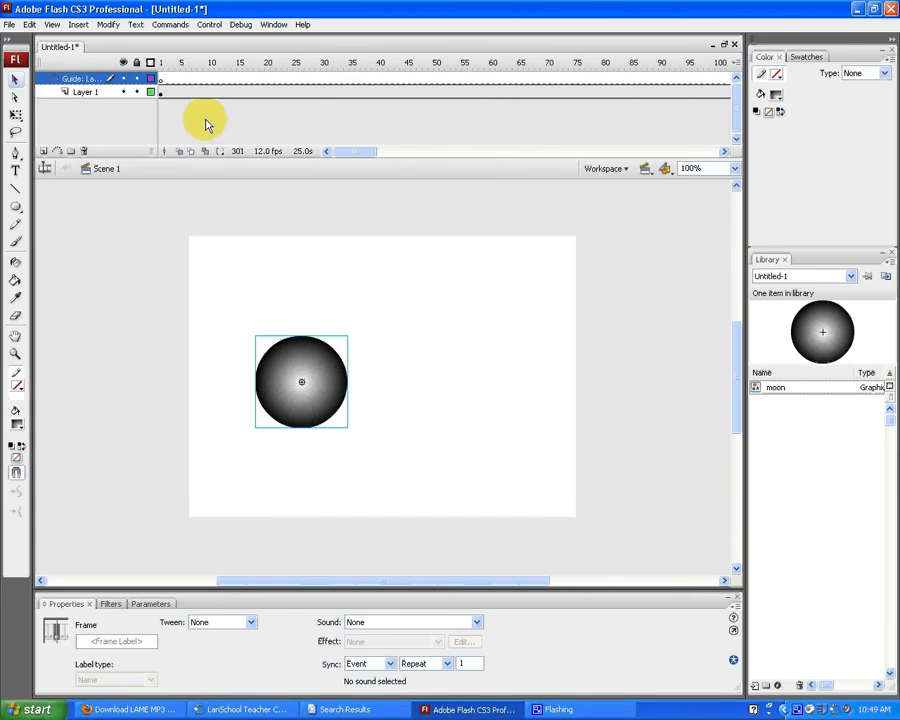
click(161, 78)
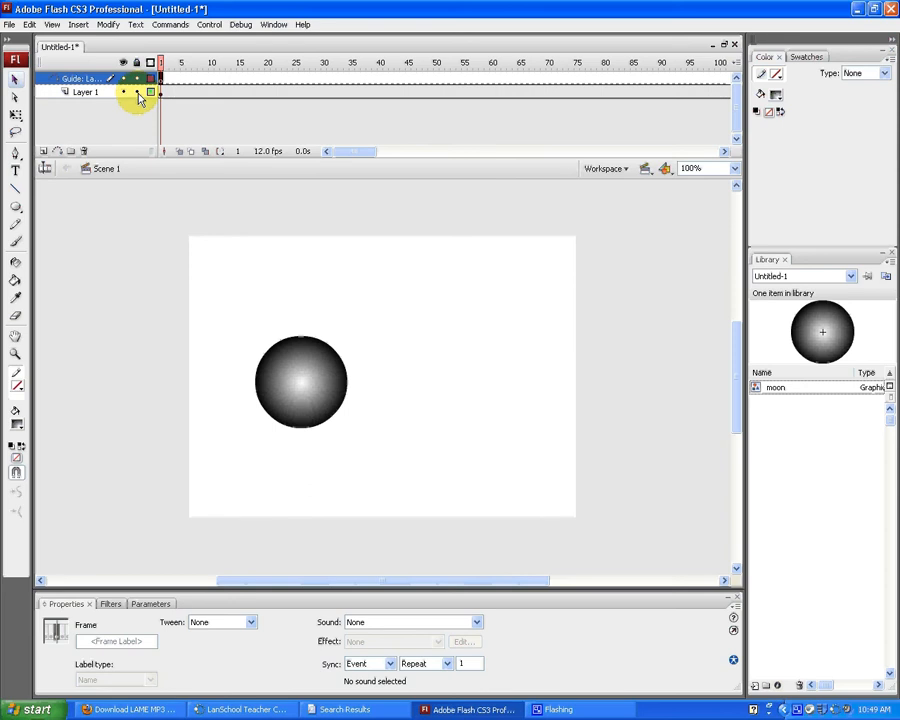
Step: Rename Layer 1 as Moon and lock it
double_click(80, 92)
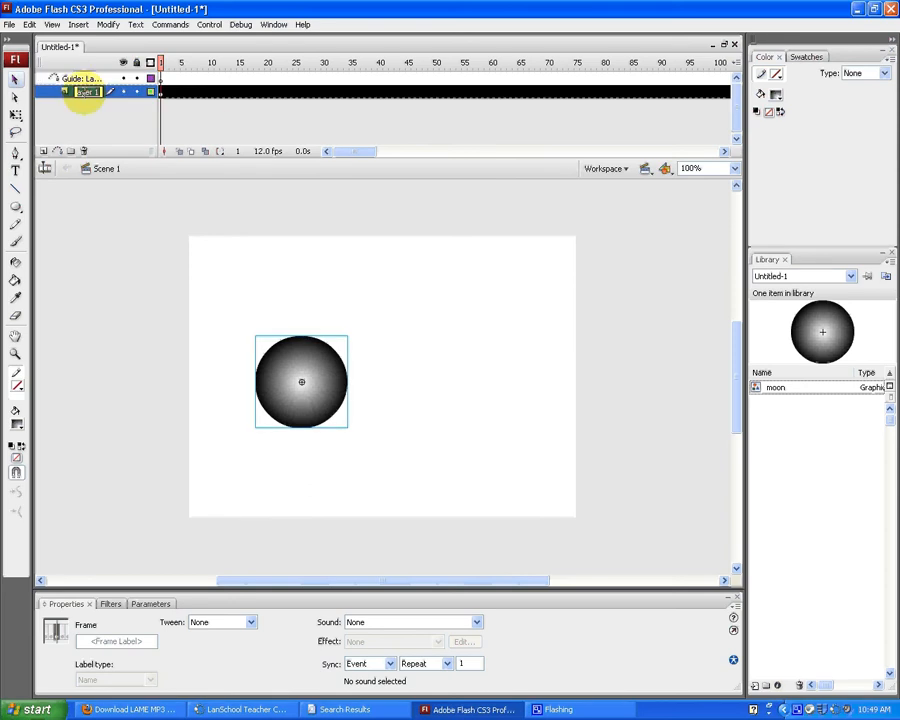
text(Moon)
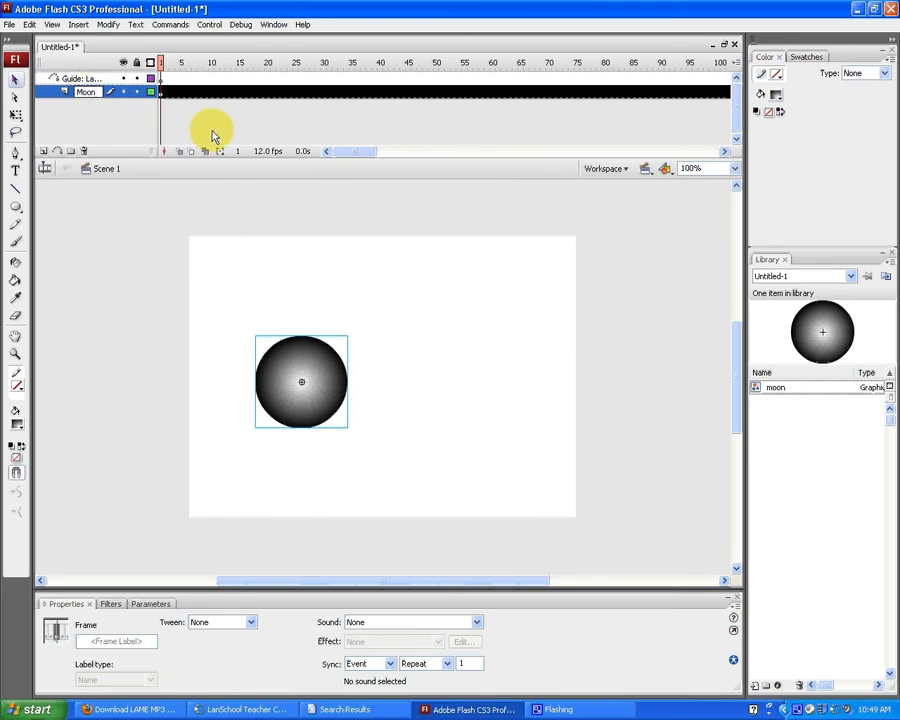
click(137, 92)
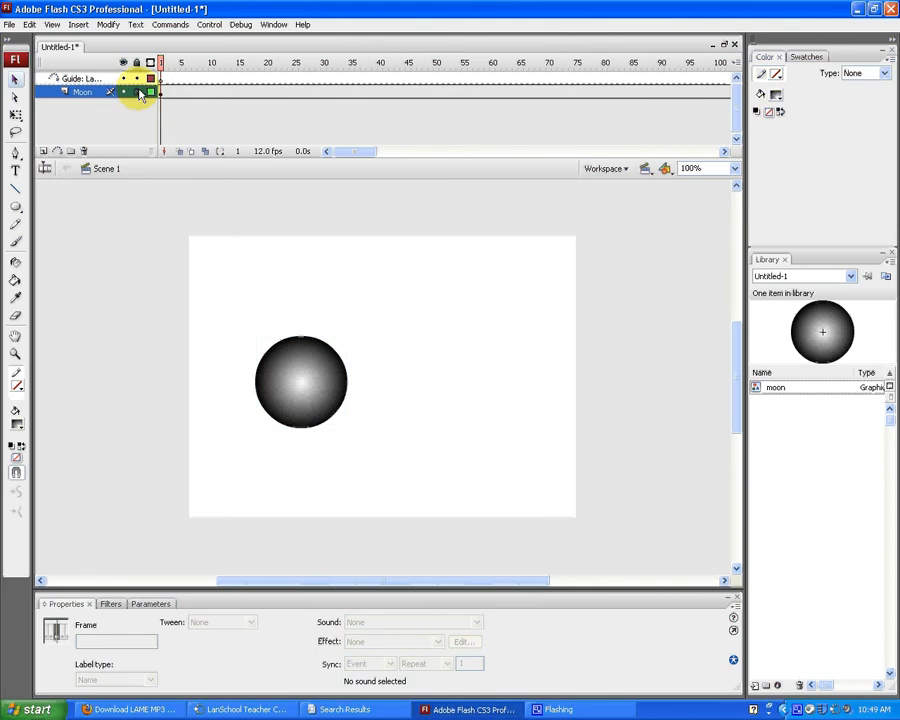
Step: Draw a large oval path wider than the stage on the guide layer's first frame, with a black (#000000) stroke and no fill
click(162, 78)
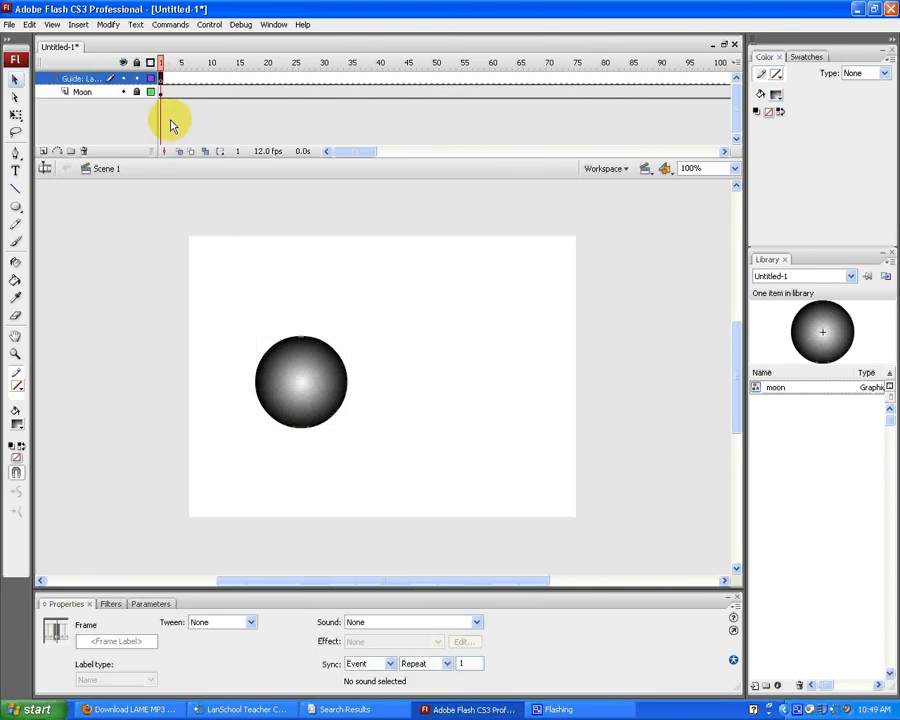
click(18, 389)
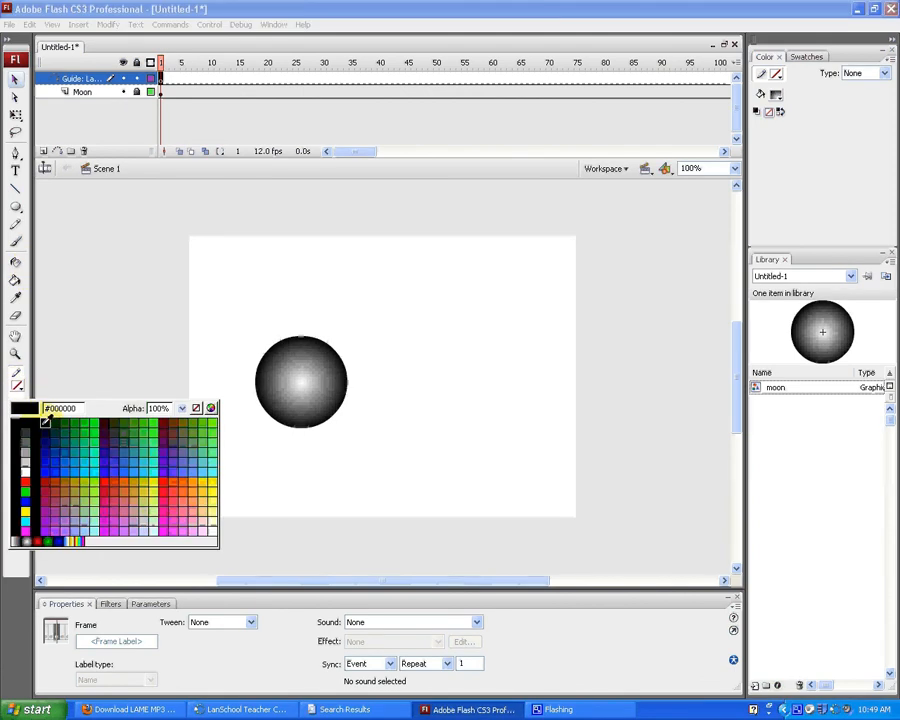
click(45, 422)
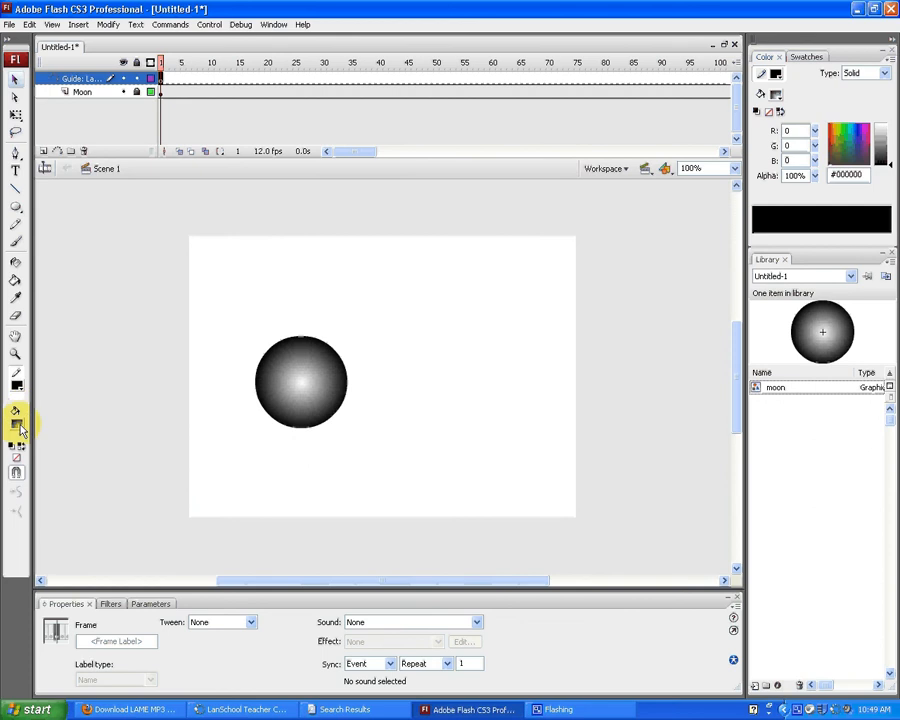
click(18, 425)
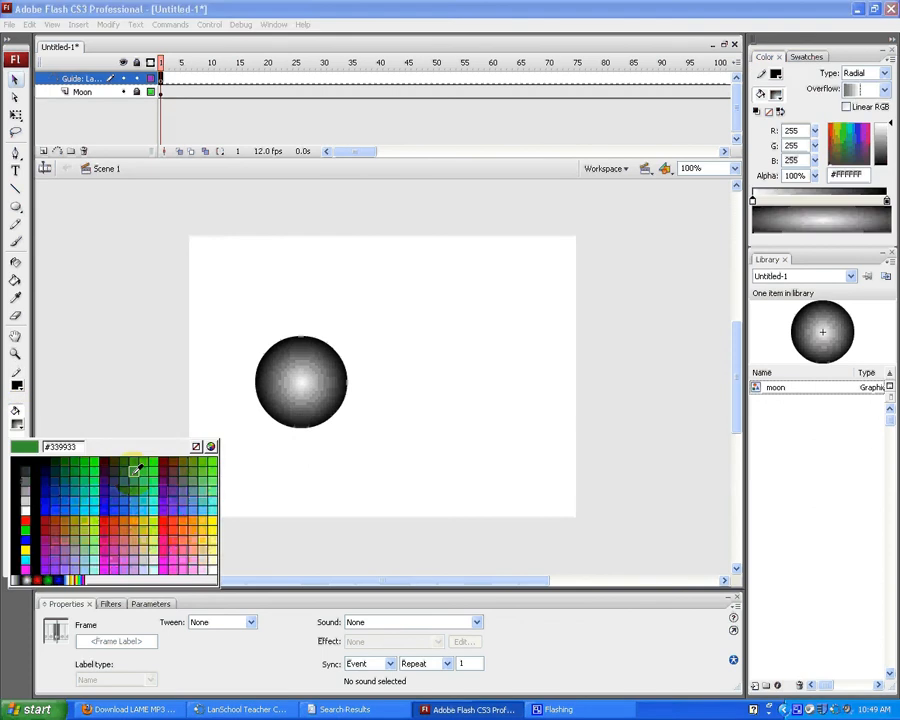
click(197, 446)
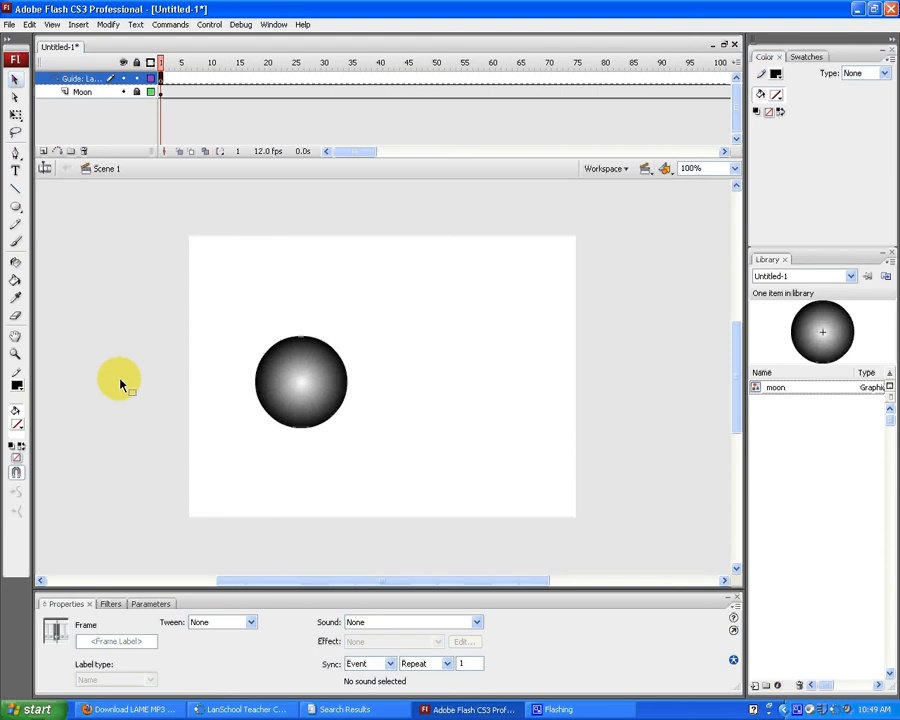
drag(167, 325, 114, 392)
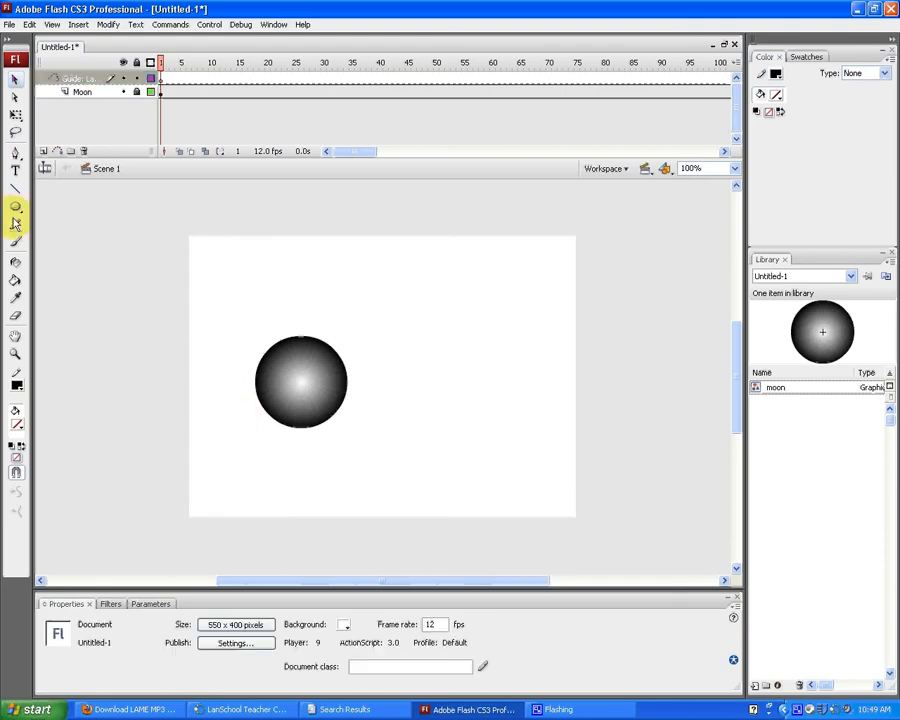
click(14, 211)
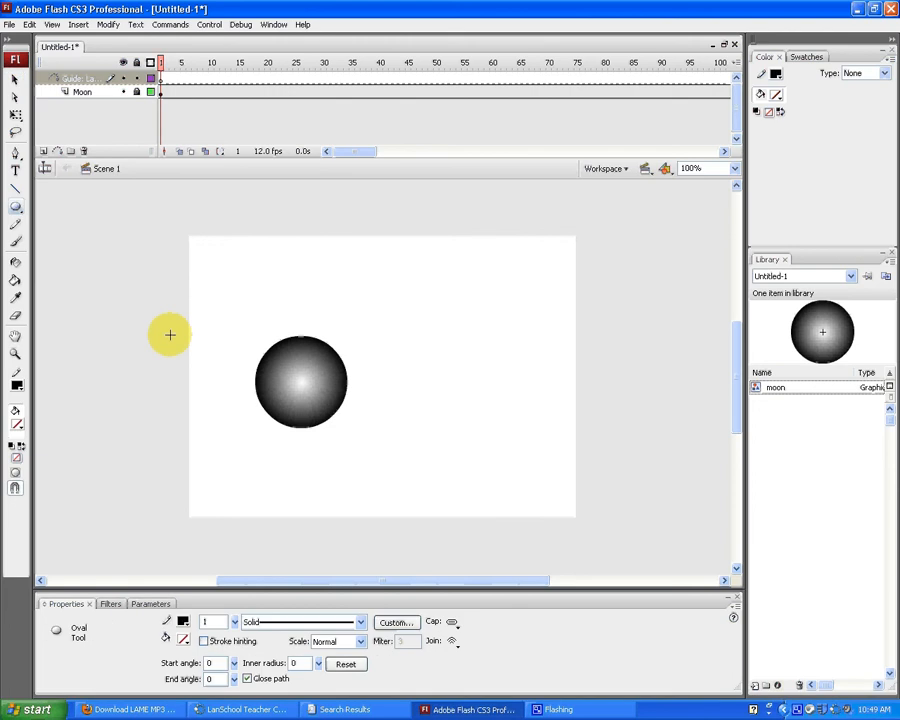
drag(170, 335, 743, 716)
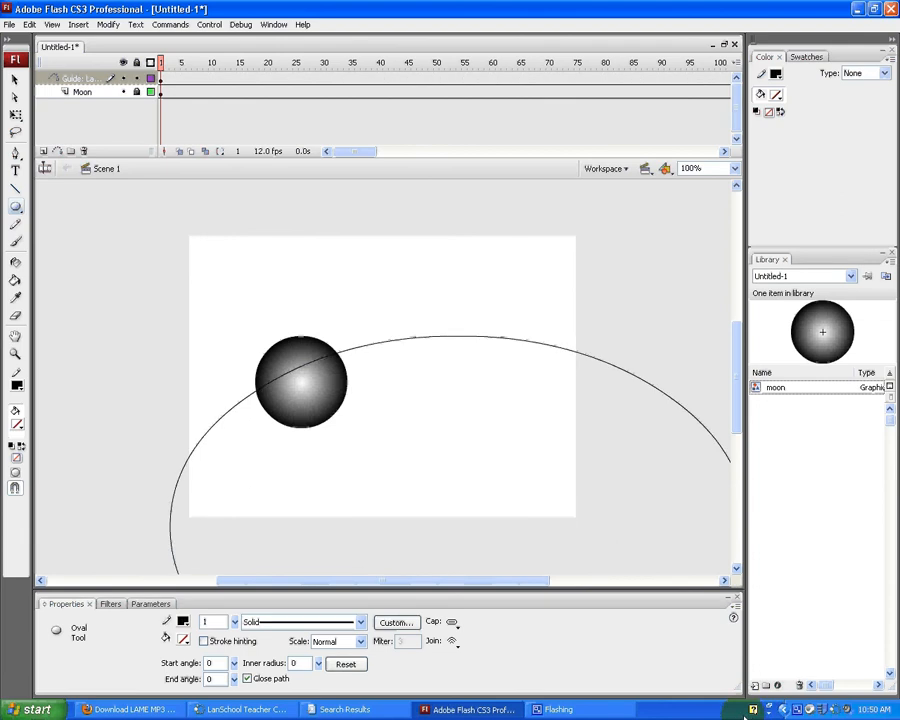
Step: Nudge the oval path left and up until it arcs above the moon, and switch the layer lock from Moon to the guide layer
click(163, 80)
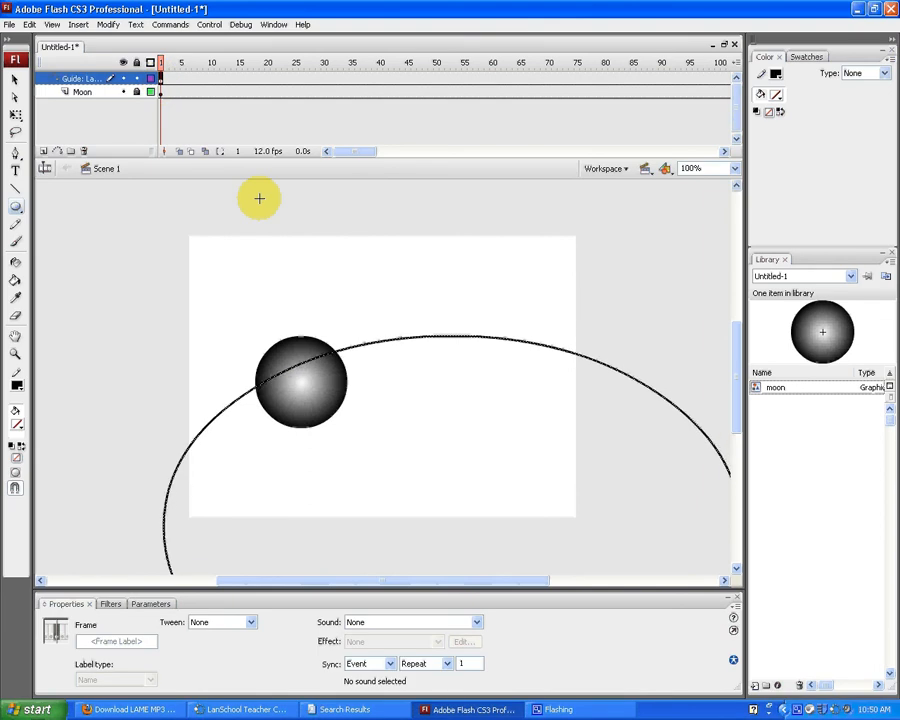
key(Left)
key(Left)
key(Left)
key(Left)
key(Left)
key(Left)
key(Left)
key(Left)
key(Left)
key(Left)
key(Left)
key(Left)
key(Left)
key(Left)
key(Left)
key(Left)
key(Left)
key(Left)
key(Left)
key(Left)
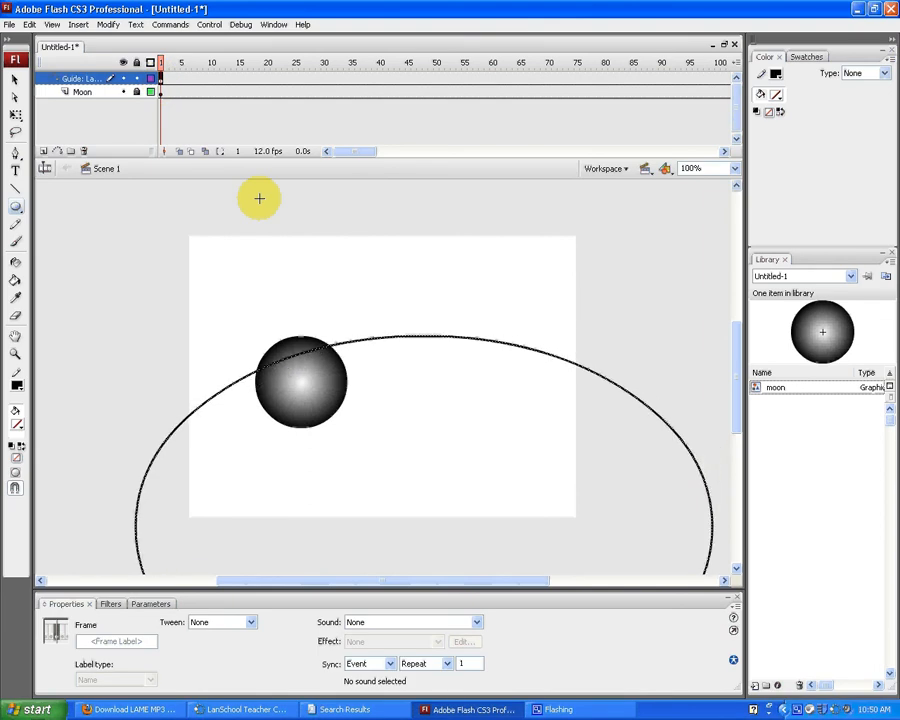
key(Left)
key(Left)
key(Left)
key(Left)
key(Left)
key(Left)
key(Left)
key(Left)
key(Left)
key(Left)
key(Left)
key(Left)
key(Left)
key(Left)
key(Left)
key(Left)
key(Left)
key(Left)
key(Left)
key(Left)
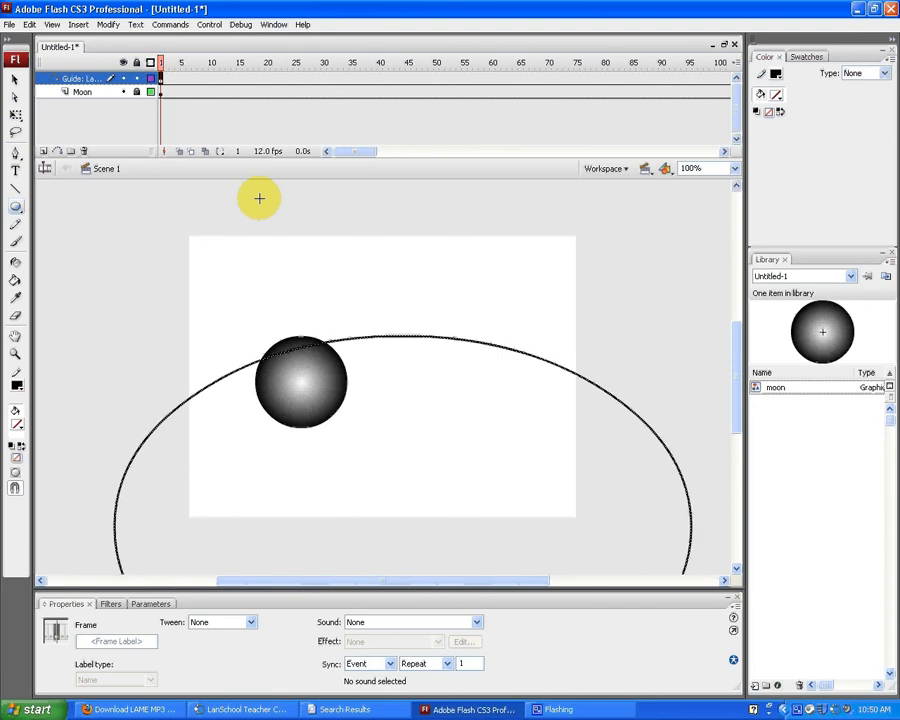
key(Up)
key(Up)
key(Up)
key(Up)
key(Up)
key(Up)
key(Up)
key(Up)
key(Up)
key(Up)
key(Up)
key(Up)
key(Up)
key(Up)
key(Up)
key(Up)
key(Up)
key(Up)
key(Up)
key(Up)
key(Up)
key(Up)
key(Up)
key(Up)
key(Up)
key(Up)
key(Up)
key(Up)
key(Up)
key(Up)
key(Up)
key(Up)
key(Up)
key(Up)
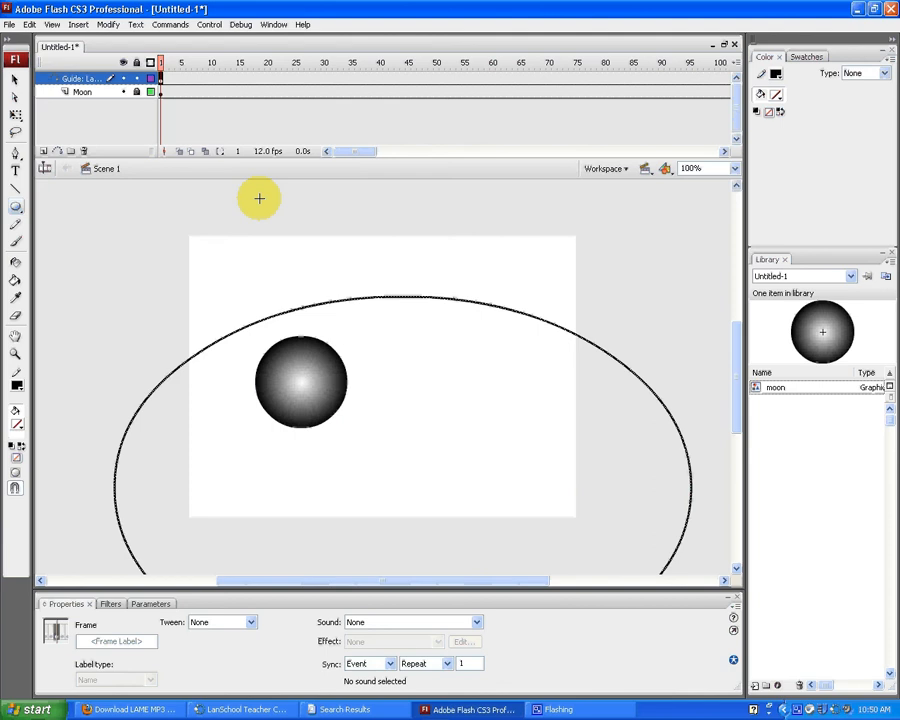
click(138, 80)
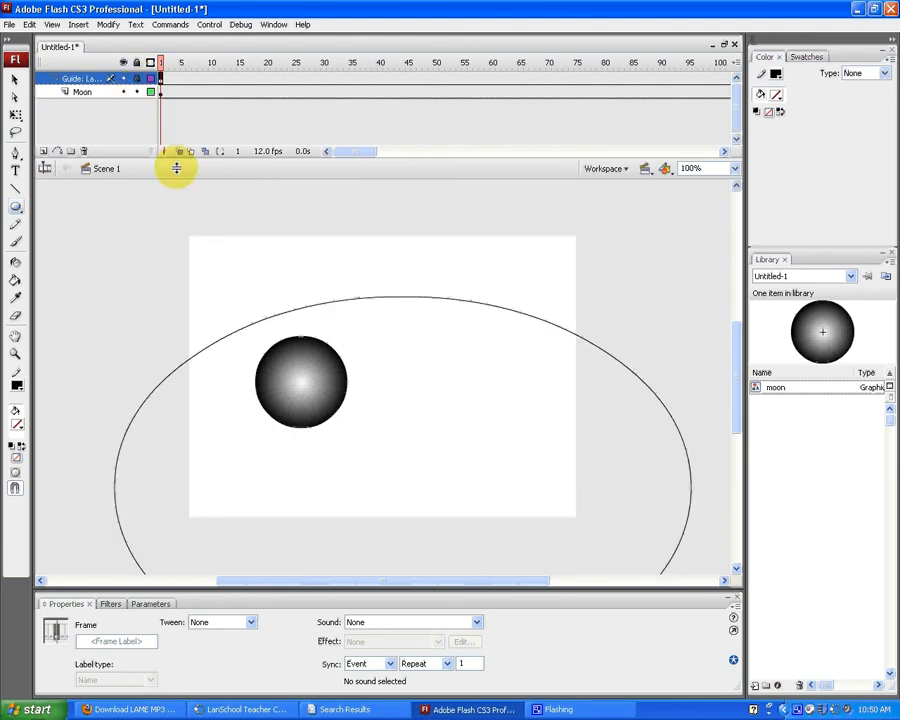
Step: Move the moon on frame 1 off the stage's left edge so its center sits on the guide path, at about X -74.5, Y 250.4
click(159, 93)
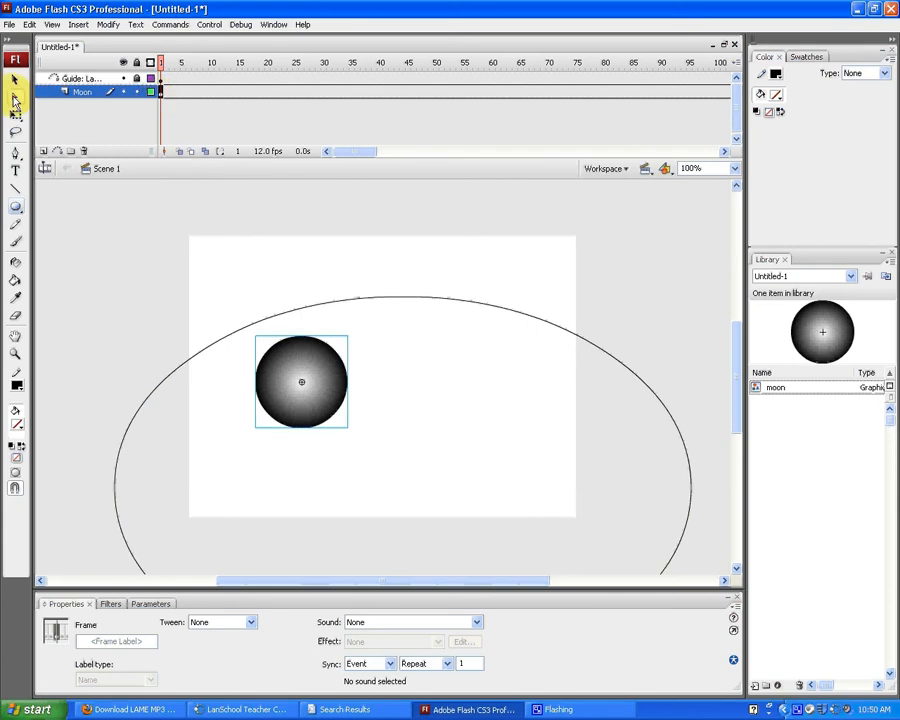
click(15, 80)
click(288, 411)
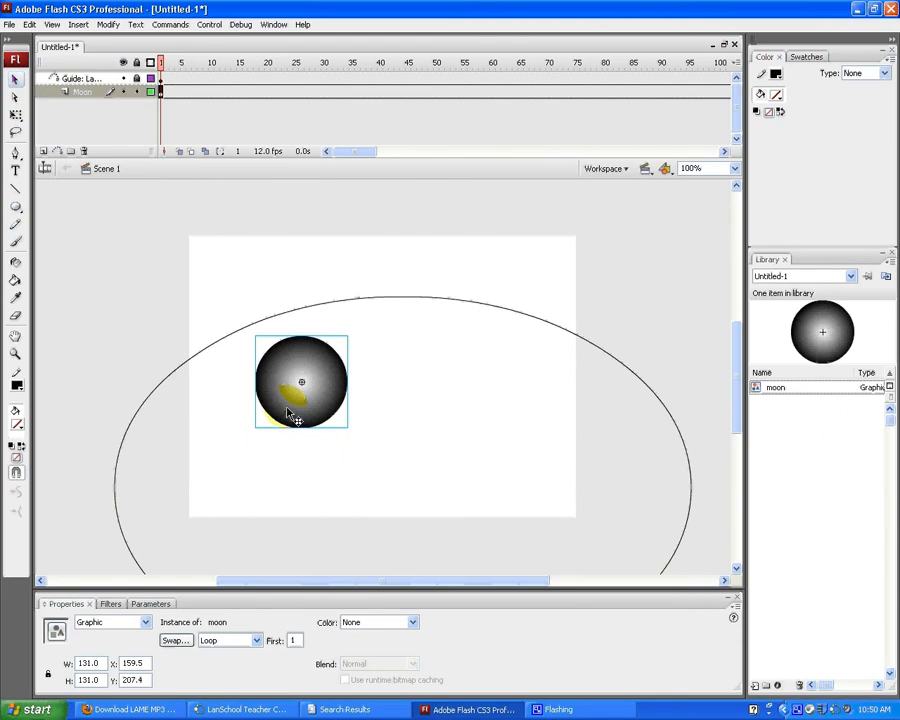
drag(290, 406, 132, 436)
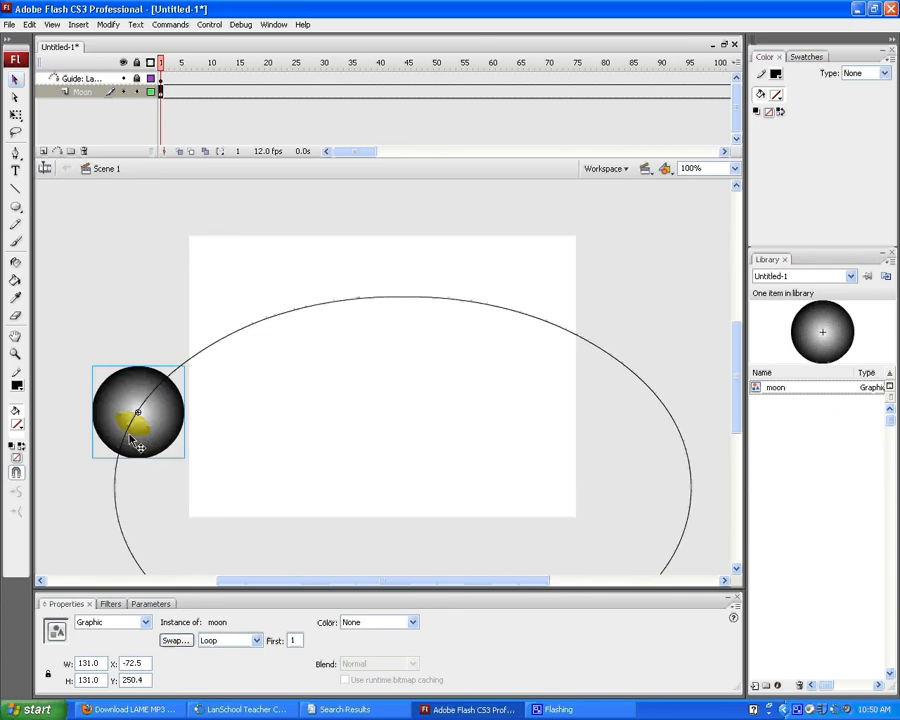
key(Left)
key(Left)
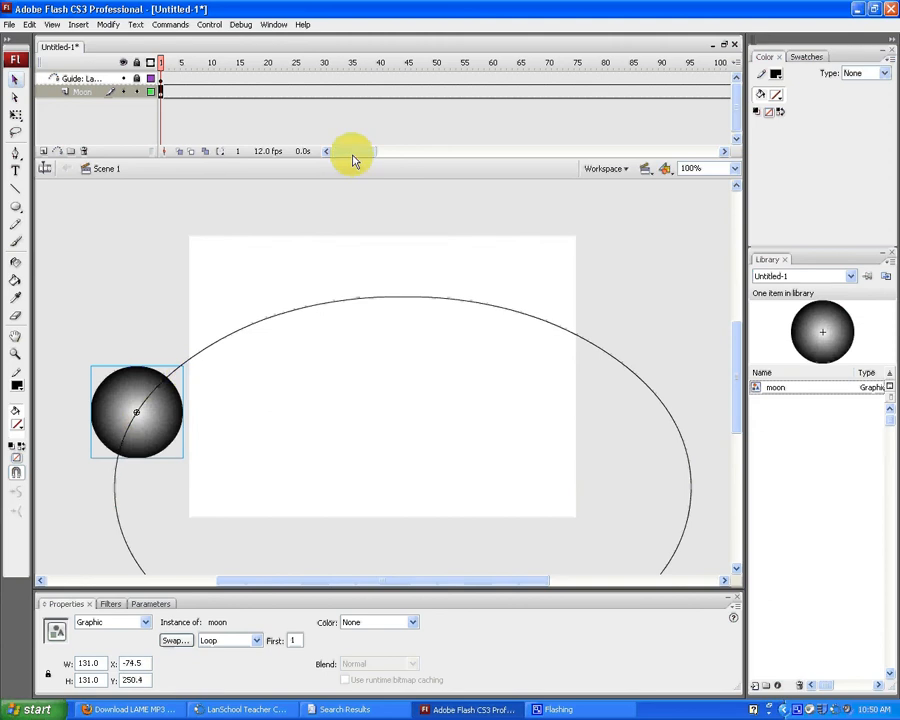
Step: Move the moon on frame 301 past the stage's right edge so its center sits on the guide path, at about X 644.5, Y 205.4
drag(352, 155, 466, 168)
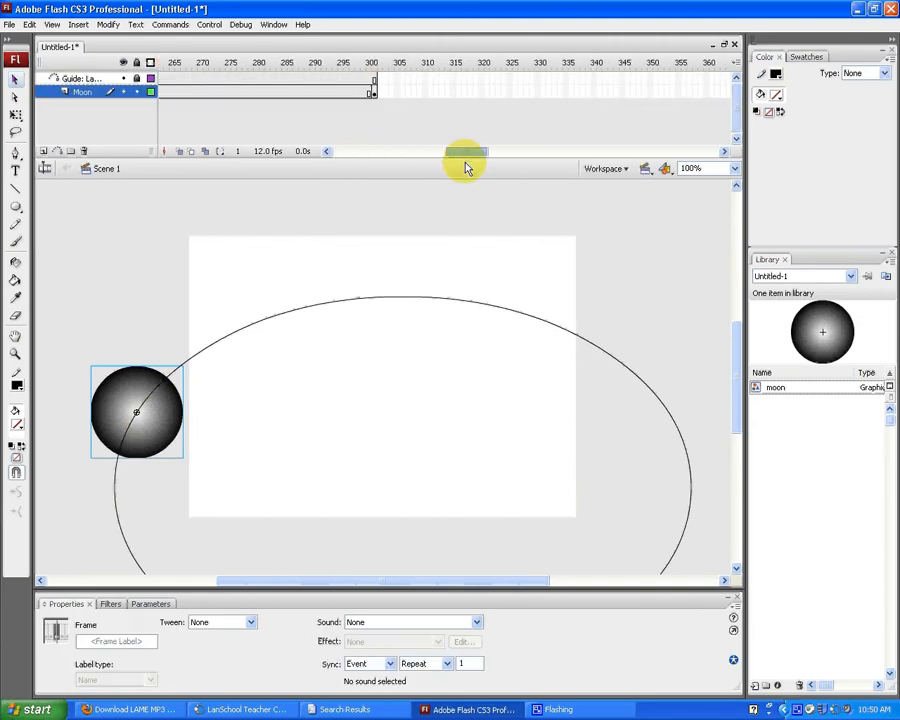
click(372, 91)
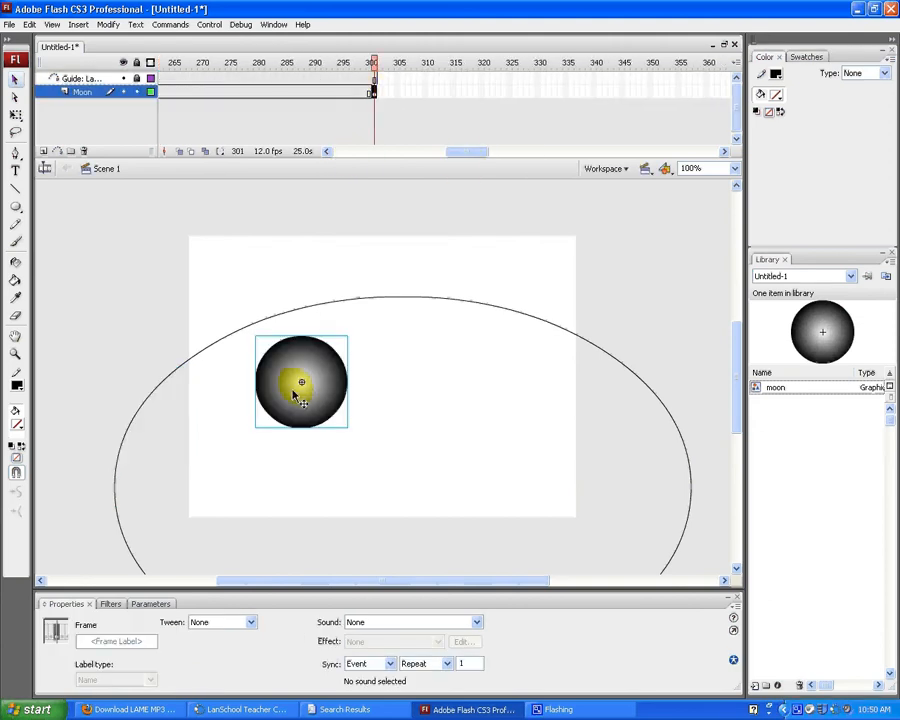
drag(293, 393, 639, 386)
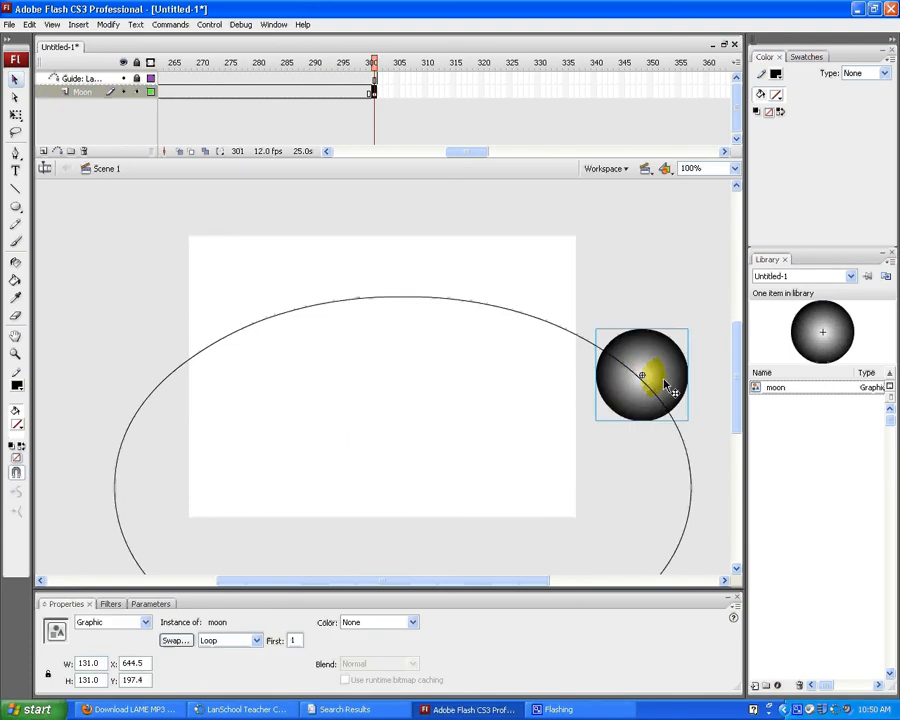
key(Down)
key(Down)
key(Down)
key(Down)
key(Down)
key(Down)
key(Down)
key(Down)
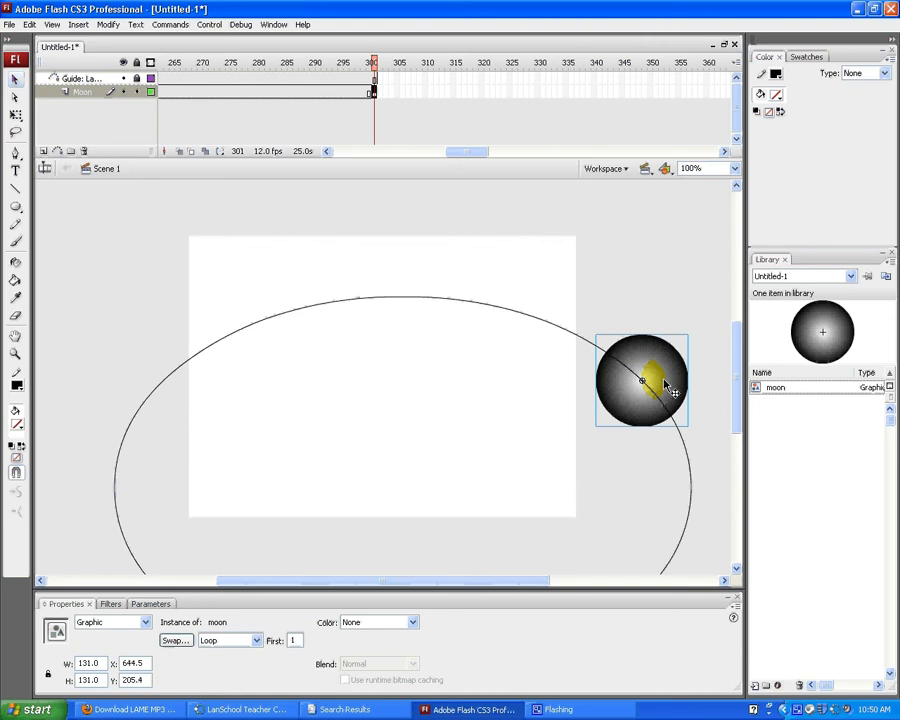
Step: Create a motion tween between the Moon layer's two keyframes and play back the animation
right_click(206, 93)
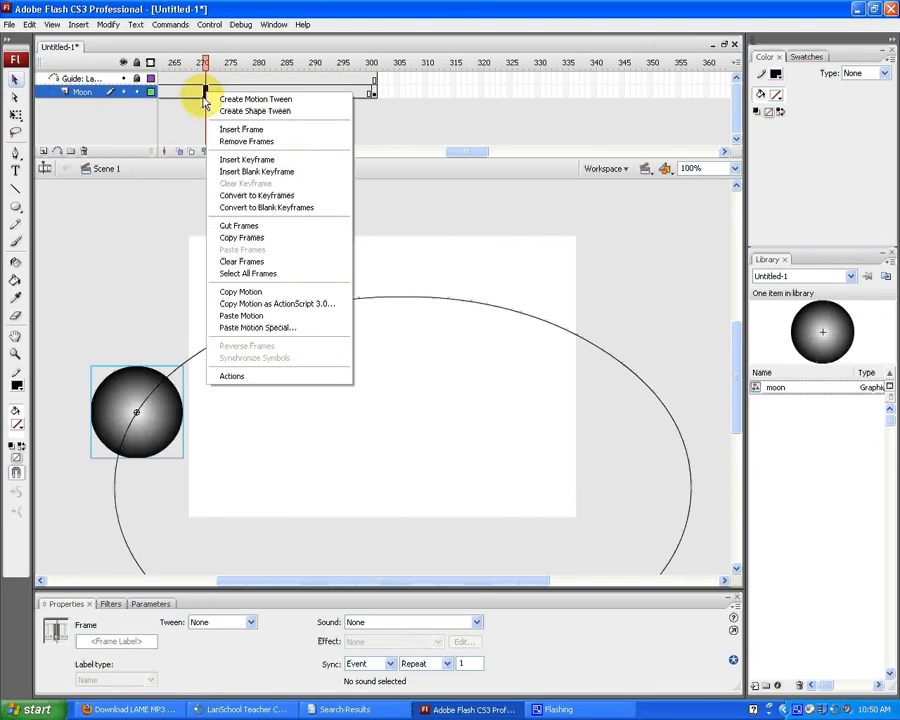
click(256, 101)
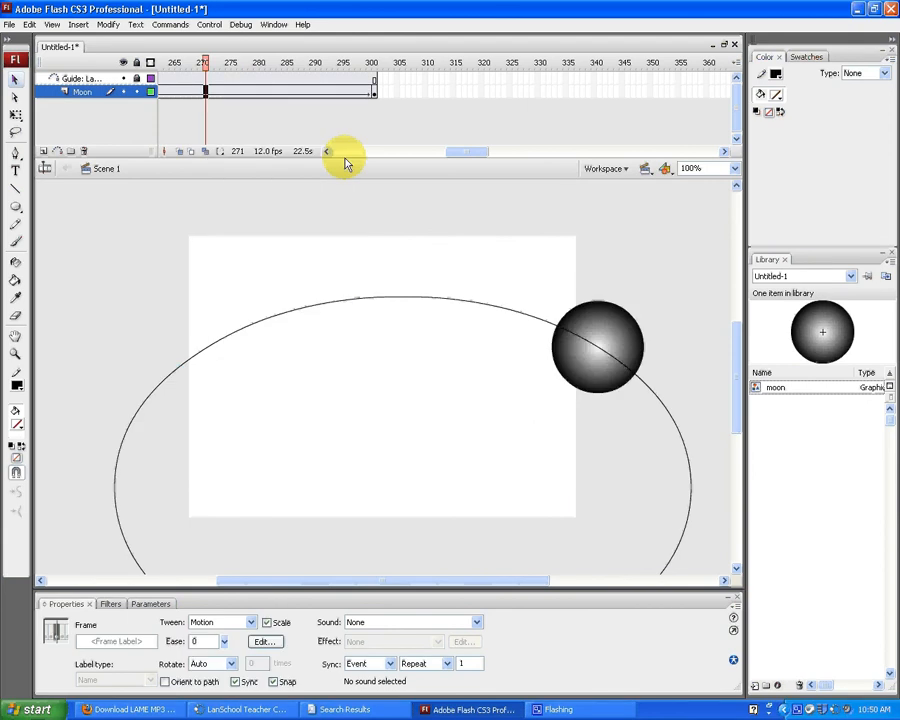
key(Return)
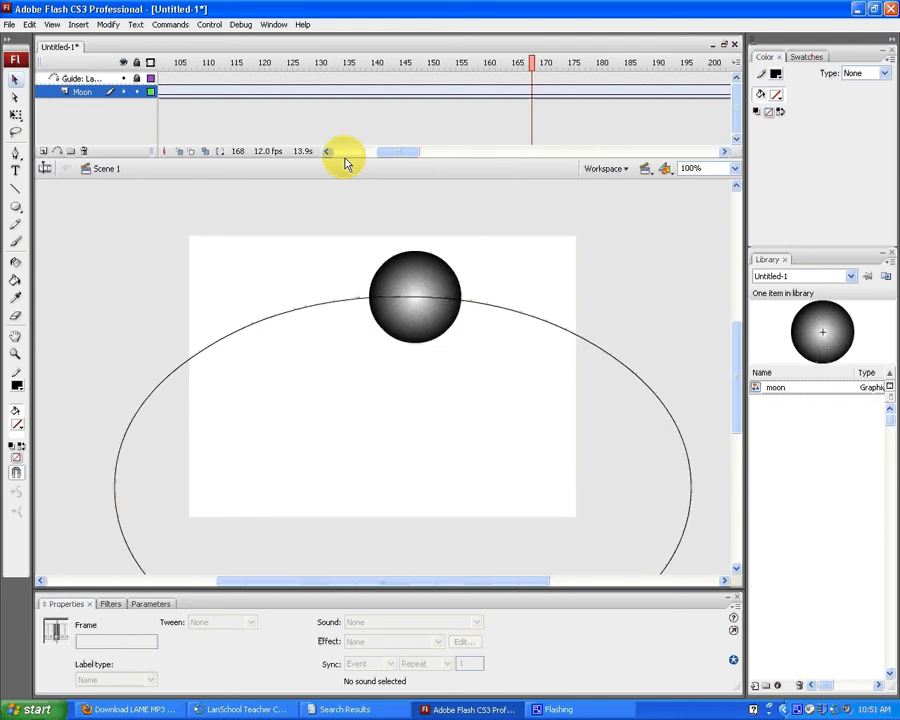
Step: Hide the guide layer and add a new layer named Sky beneath the Moon layer
click(123, 78)
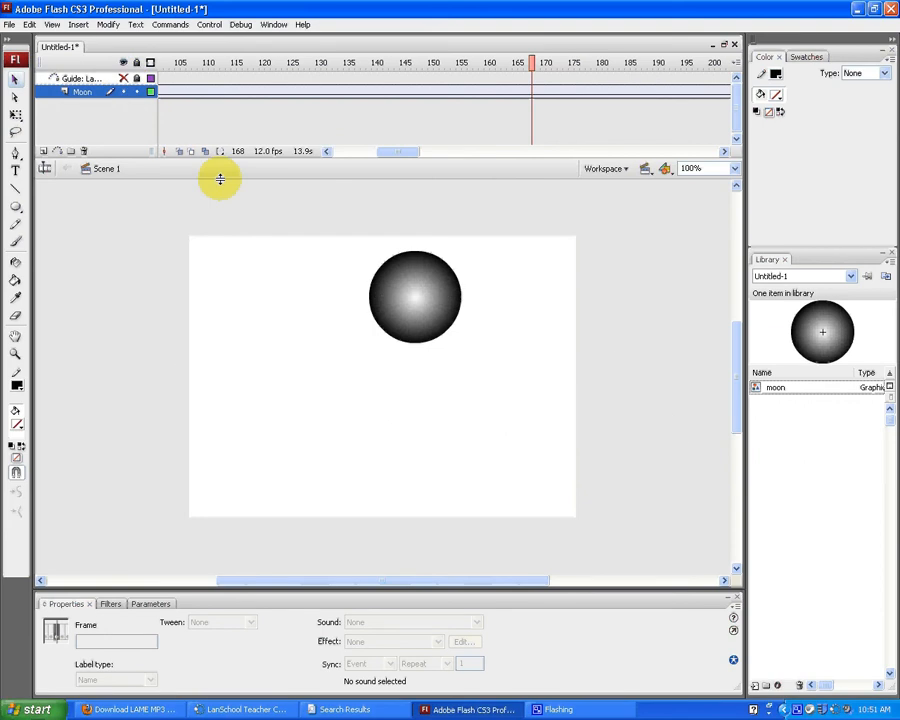
click(43, 152)
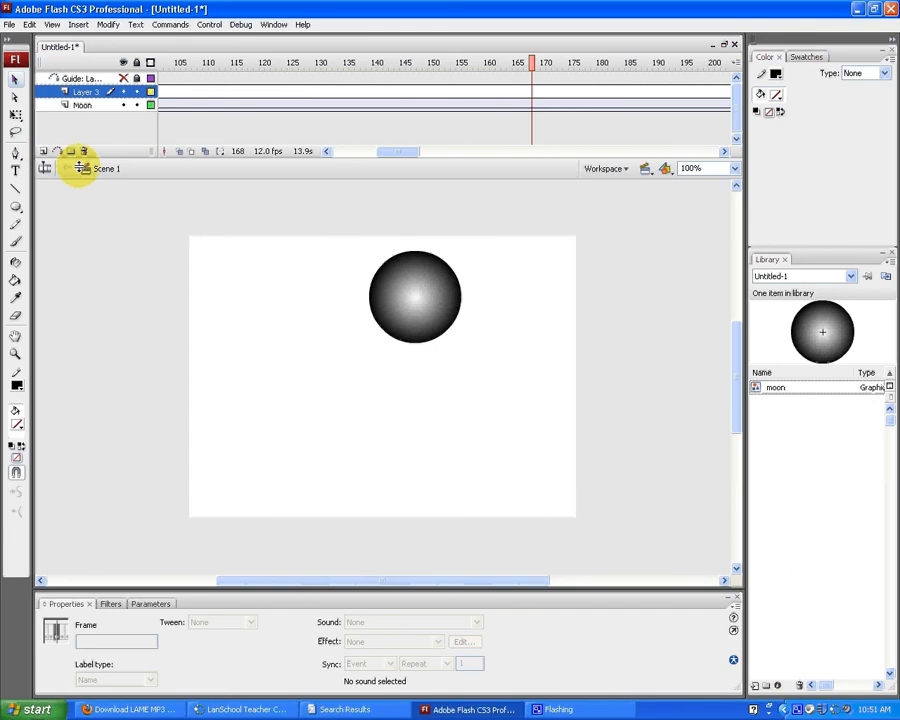
click(79, 93)
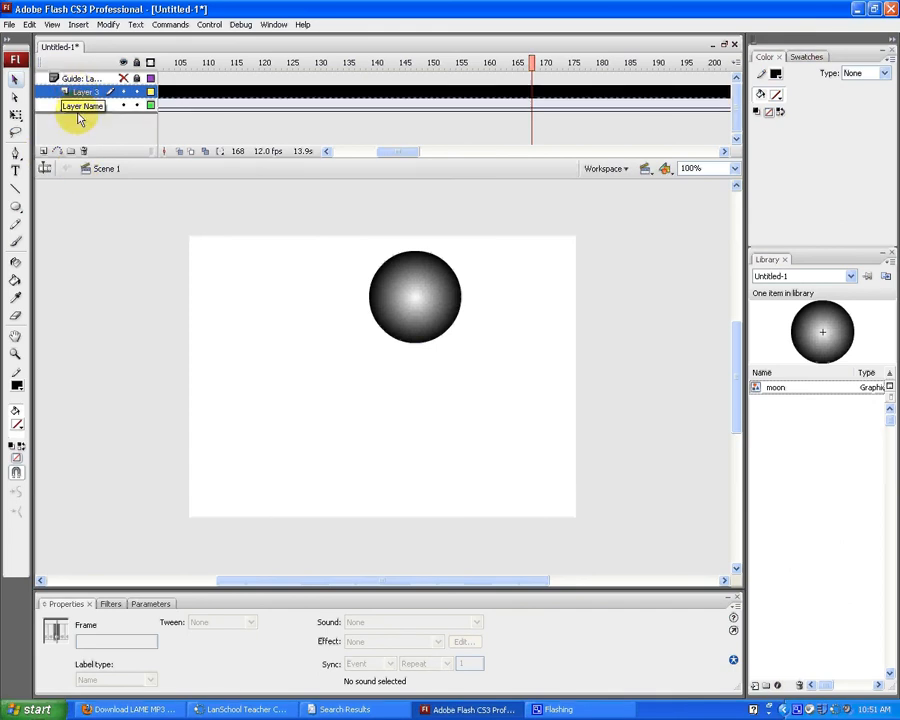
drag(79, 119, 97, 148)
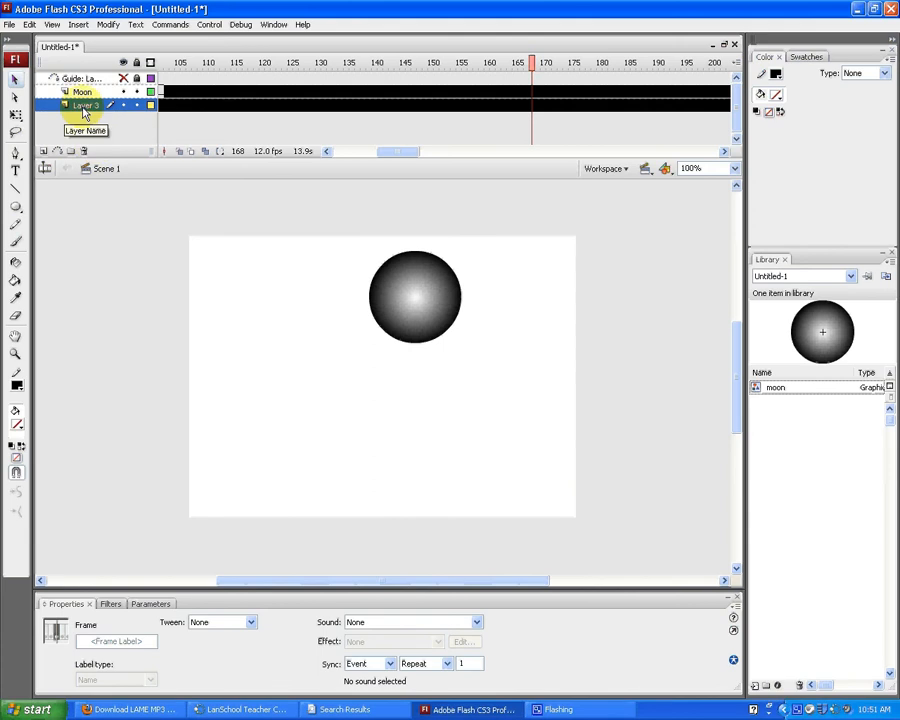
double_click(86, 105)
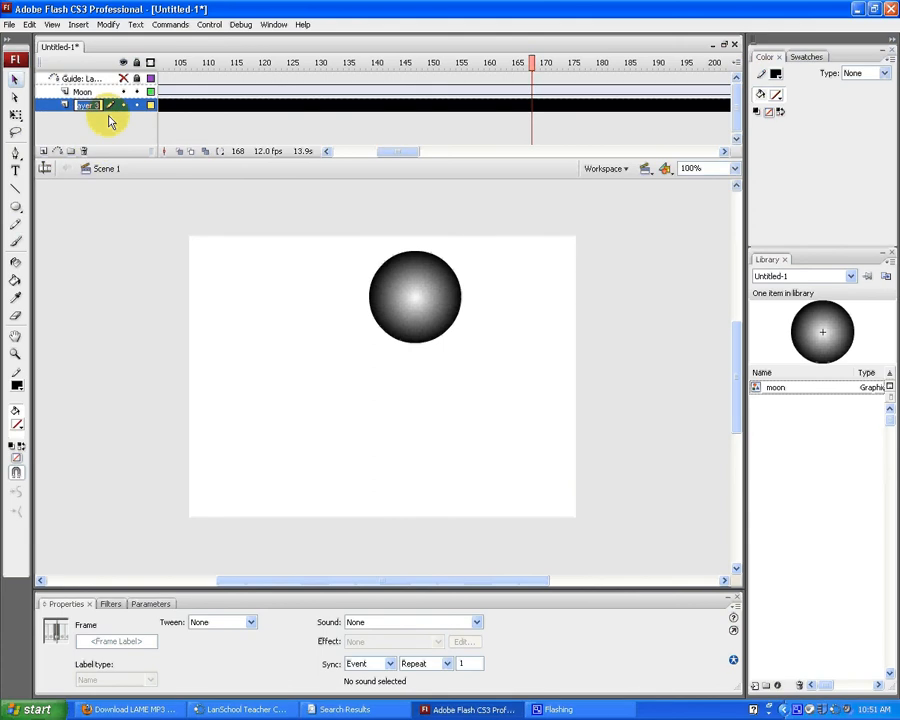
text(Sky)
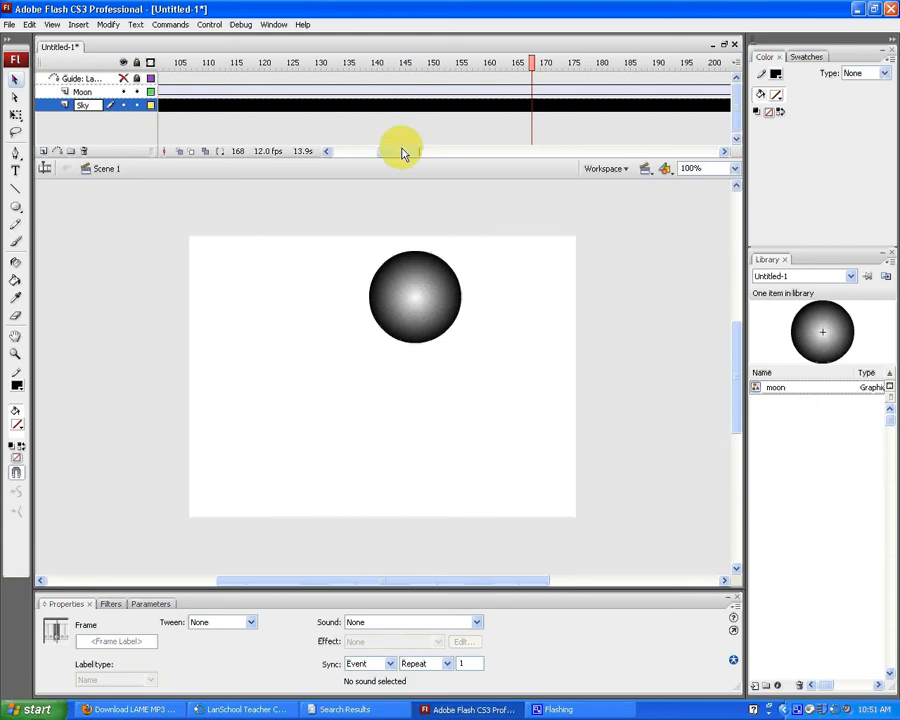
Step: Lock the Moon layer and select the first frame of the Sky layer
drag(404, 153, 331, 161)
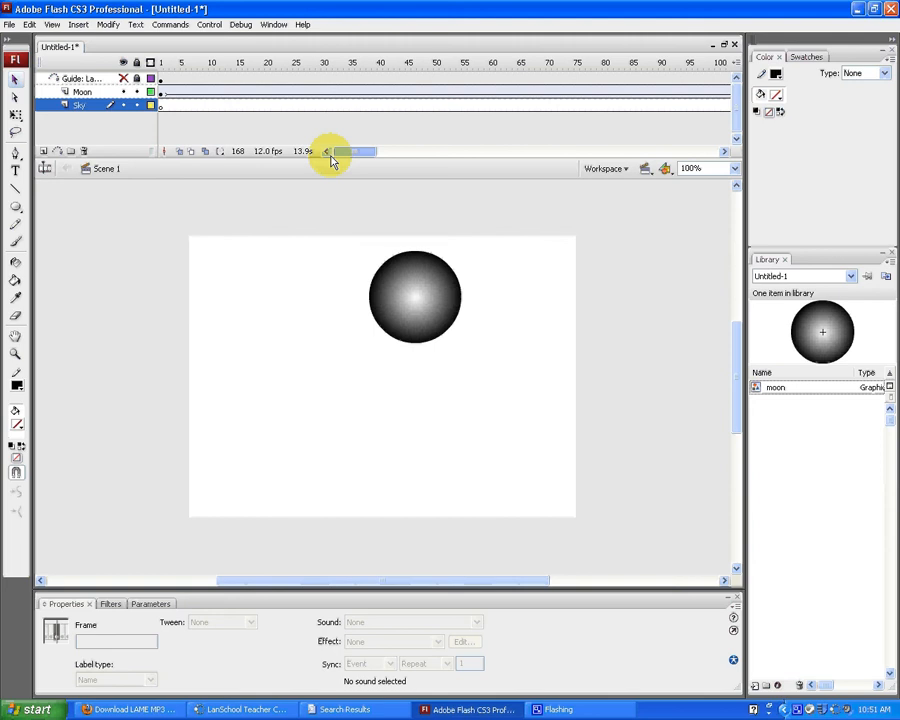
click(163, 110)
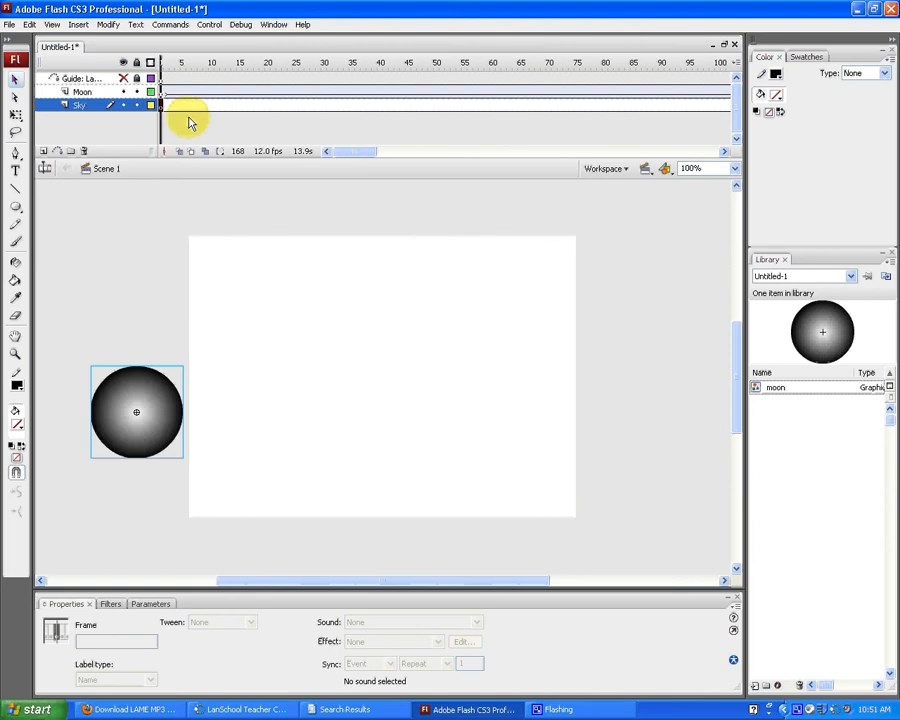
click(138, 92)
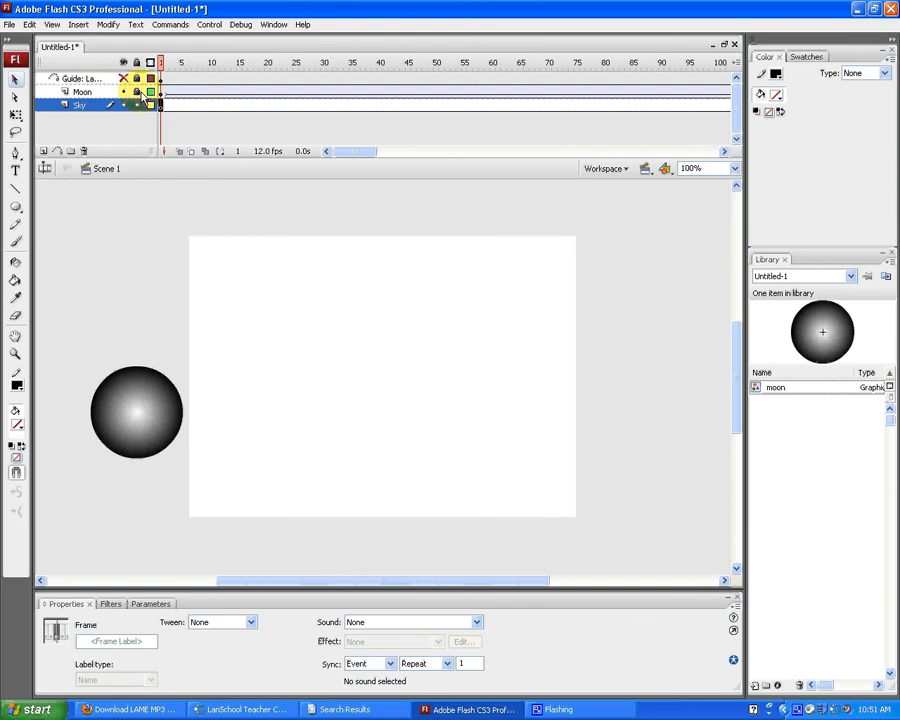
click(161, 106)
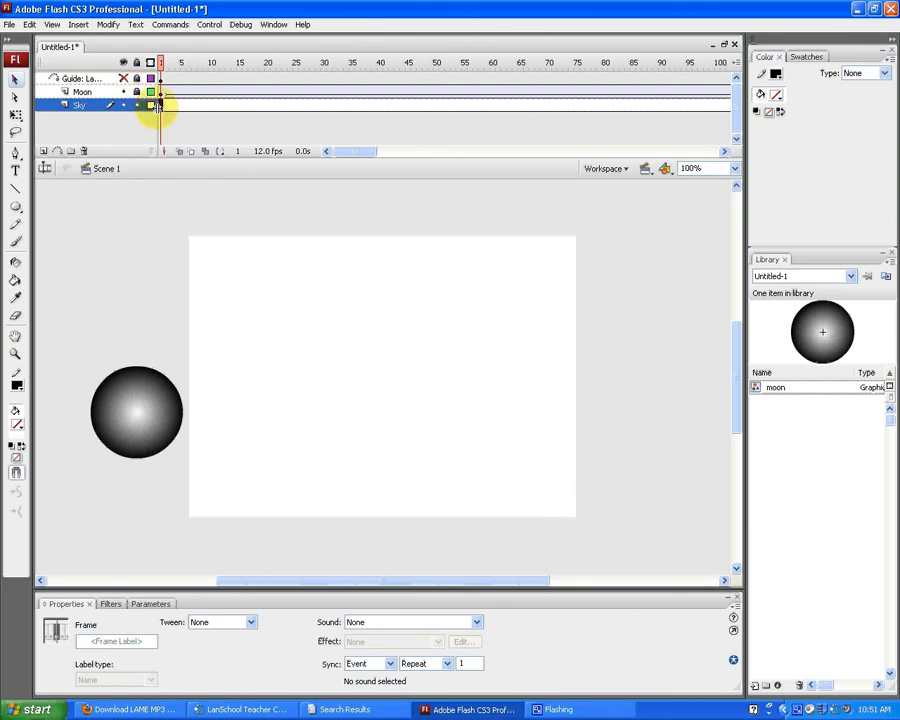
Step: Draw a rectangle covering the whole stage on the Sky layer, with no stroke and a dark blue (#000066) fill
click(17, 209)
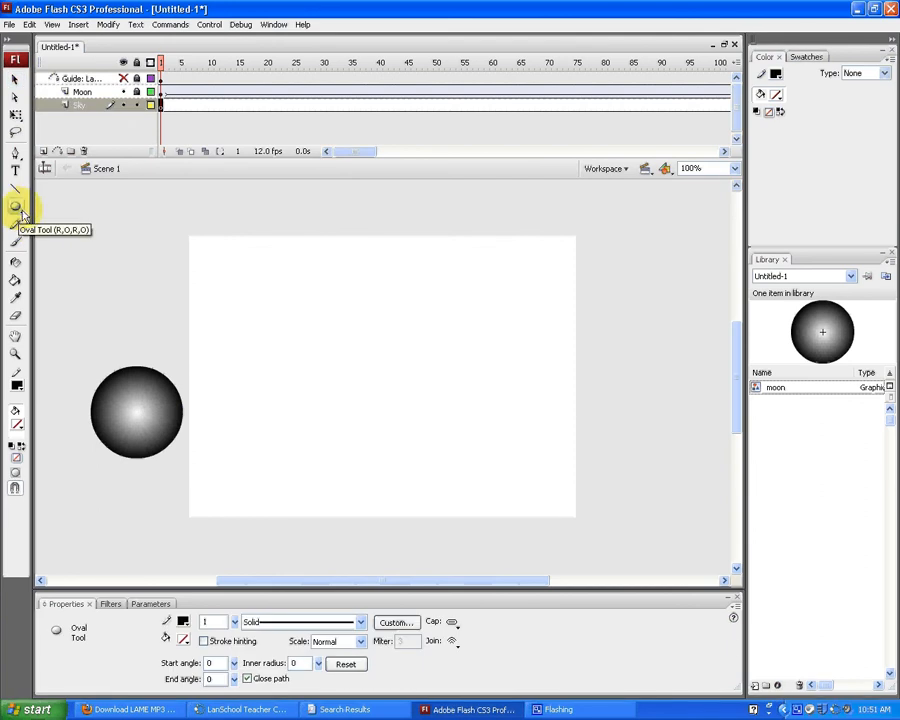
drag(17, 209, 33, 224)
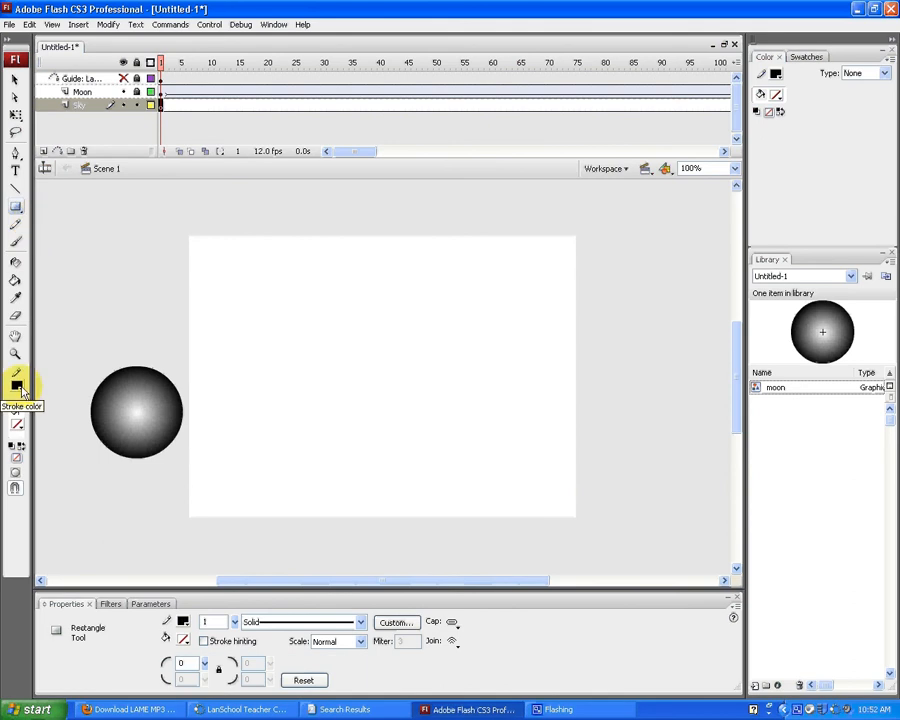
click(19, 387)
click(196, 408)
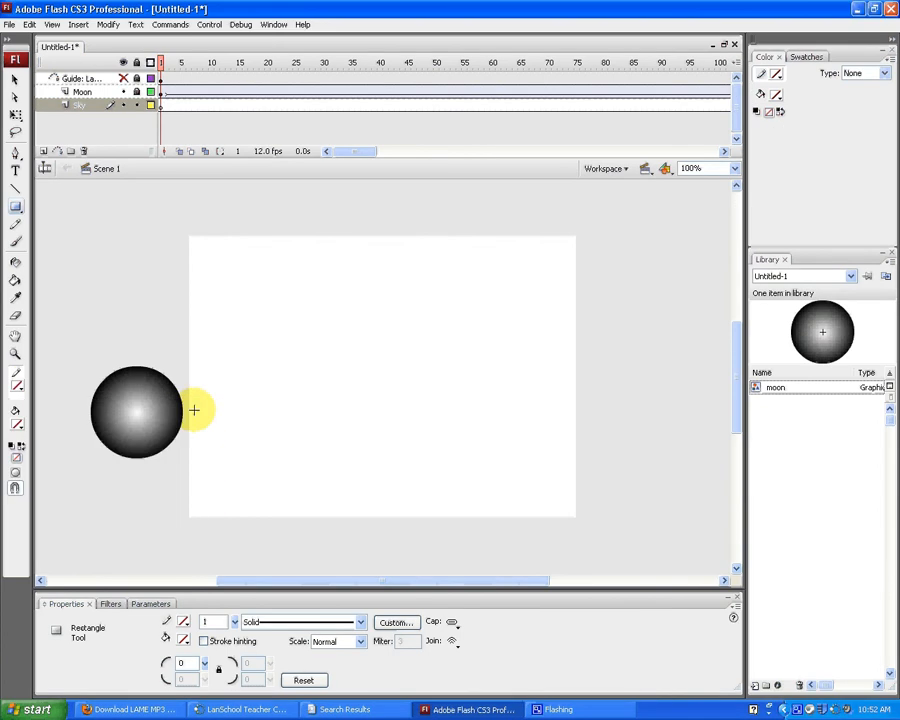
click(16, 424)
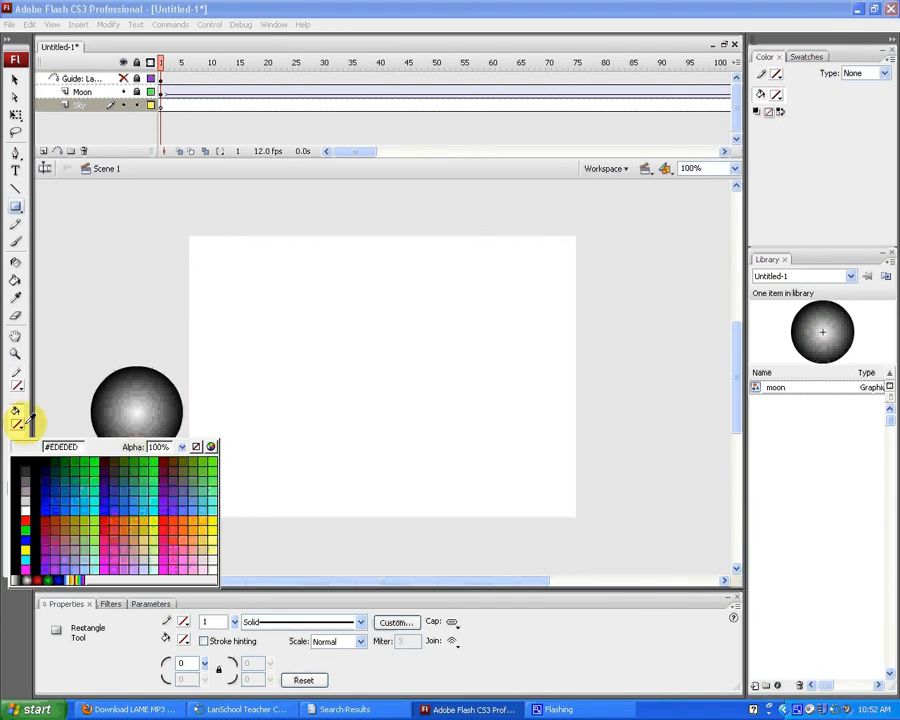
click(49, 481)
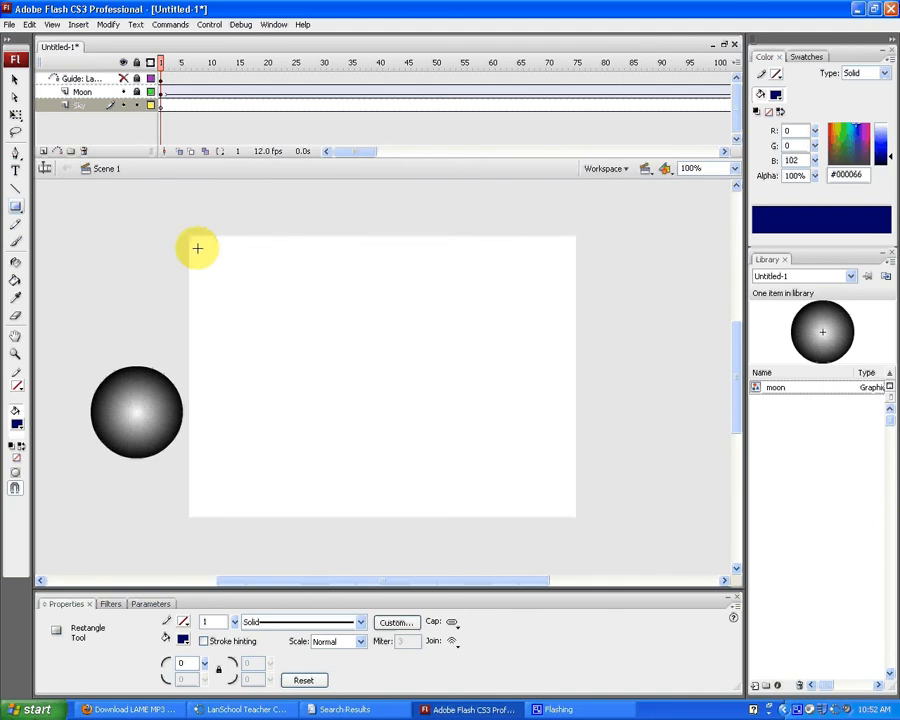
drag(189, 236, 577, 518)
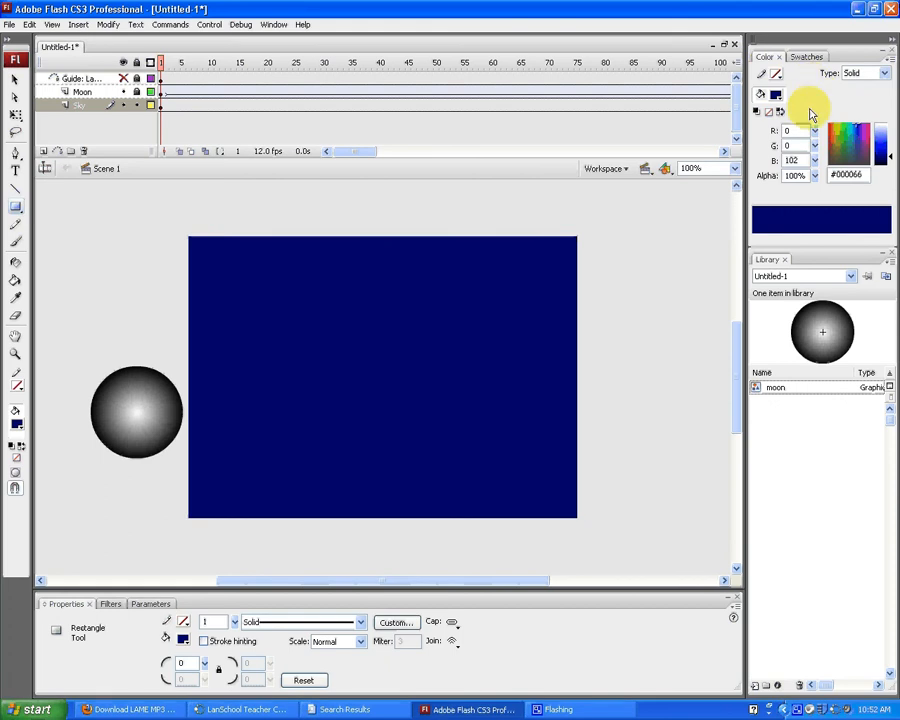
Step: Set the fill color to a linear gradient running from bright blue (#0033FF) to dark blue (#000066)
click(885, 74)
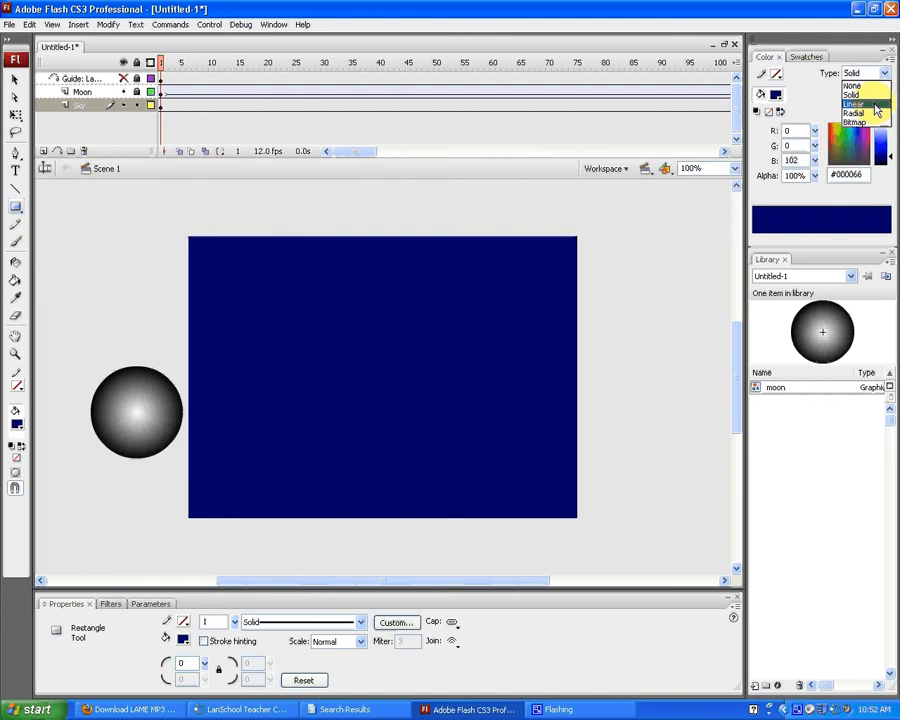
click(875, 105)
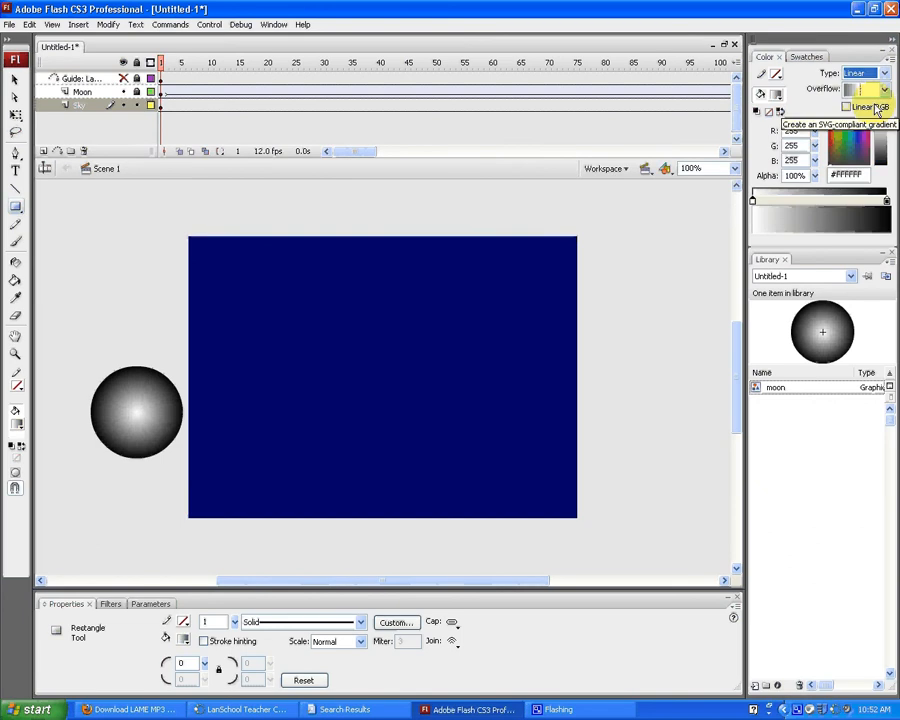
click(887, 202)
click(887, 202)
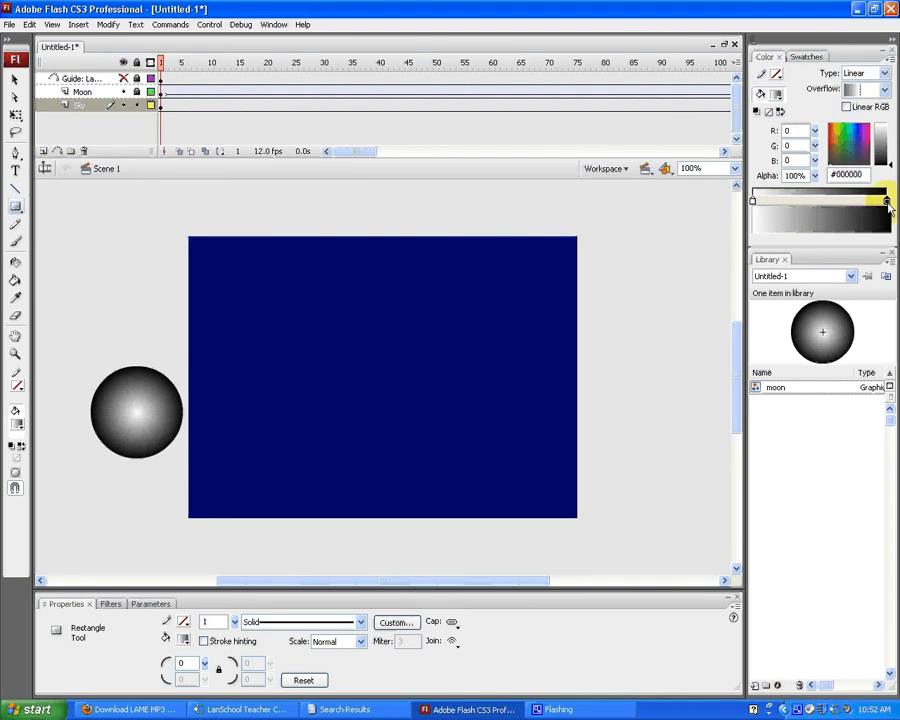
click(886, 201)
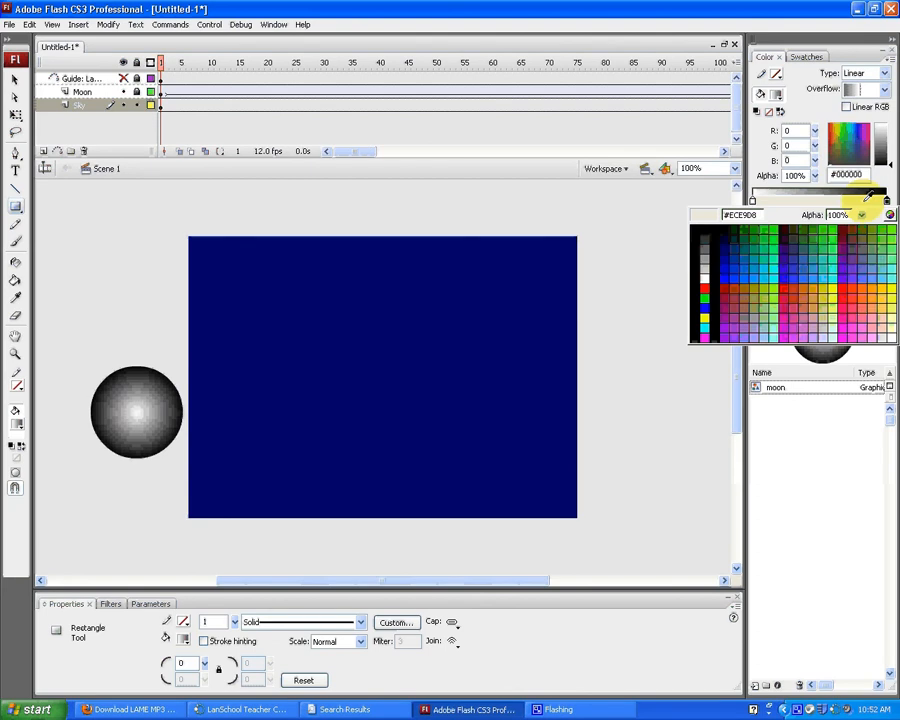
click(724, 243)
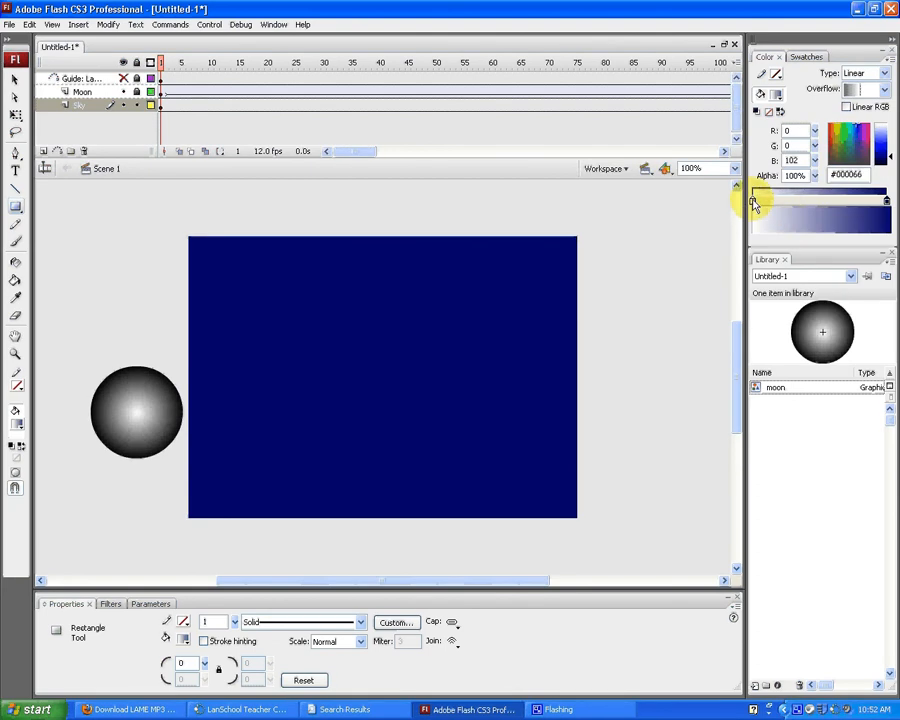
click(753, 202)
click(753, 202)
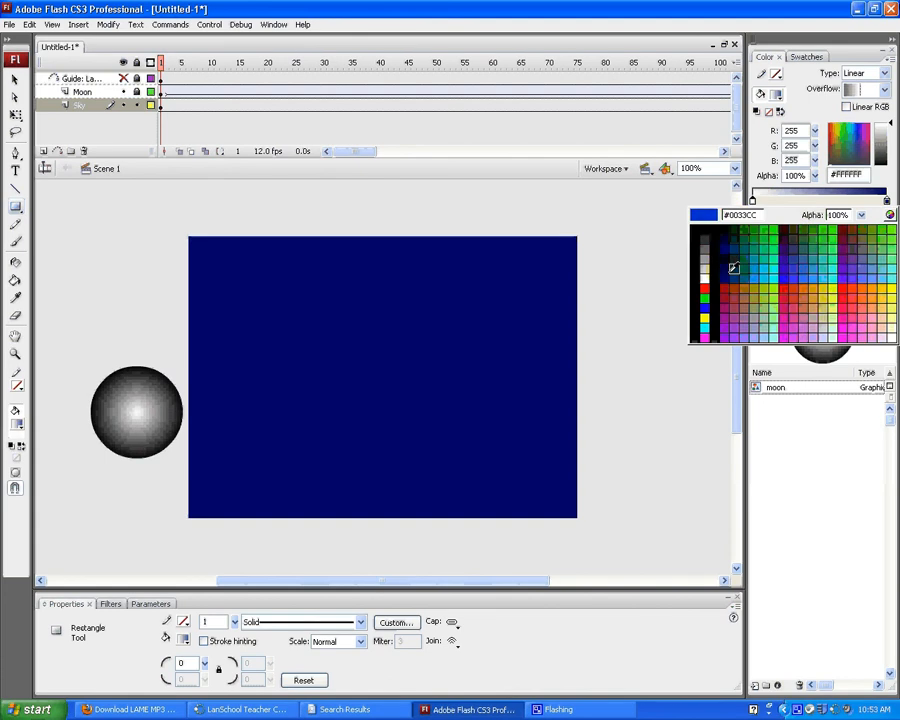
click(734, 279)
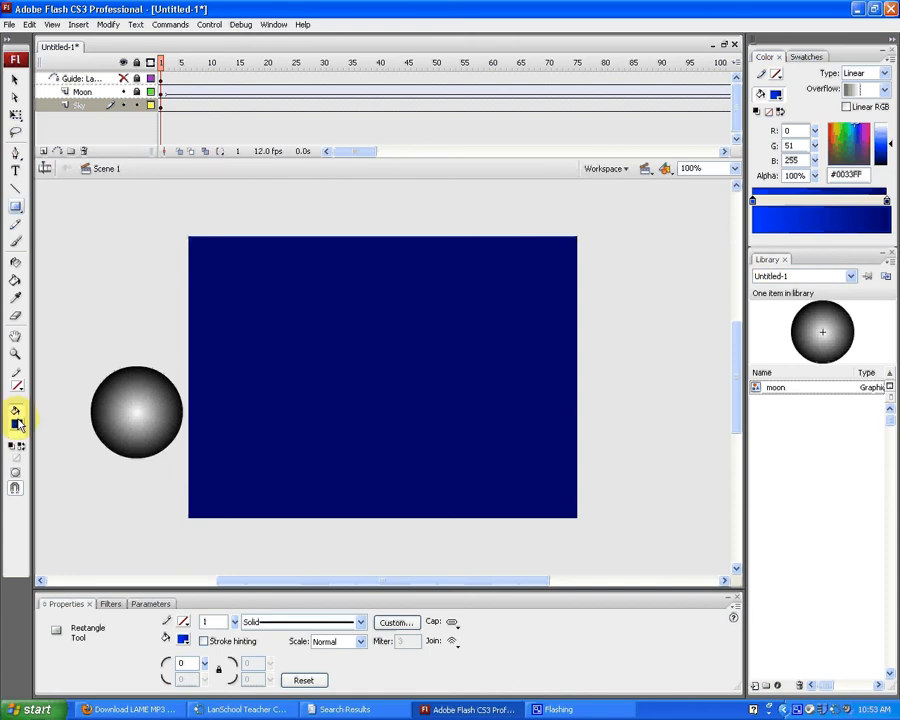
Step: Fill the sky rectangle with the blue linear gradient and rotate it 90 degrees counterclockwise so the dark end is on top
click(15, 280)
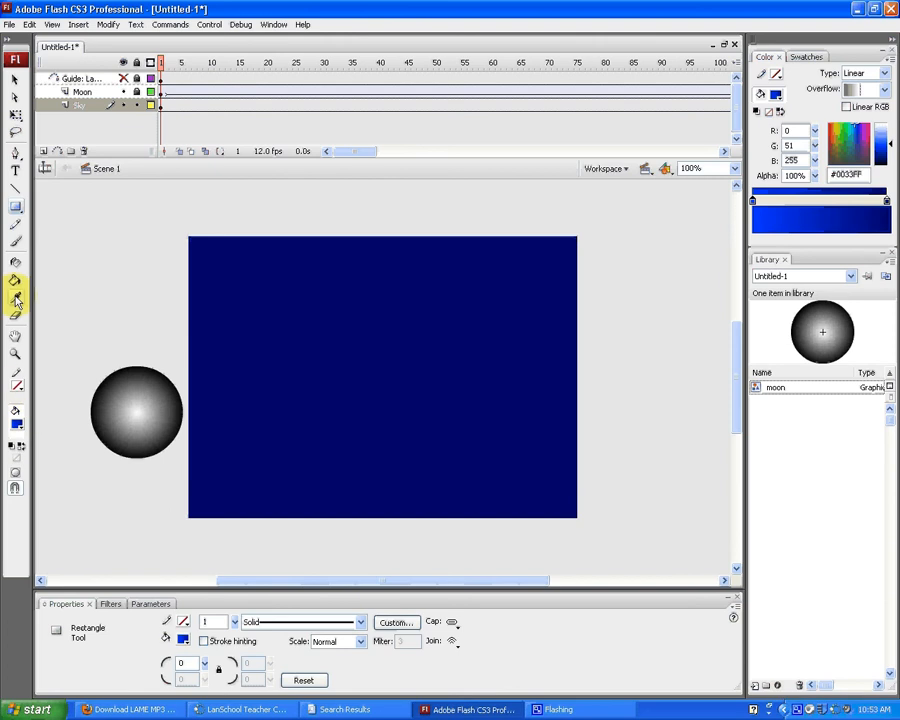
click(294, 331)
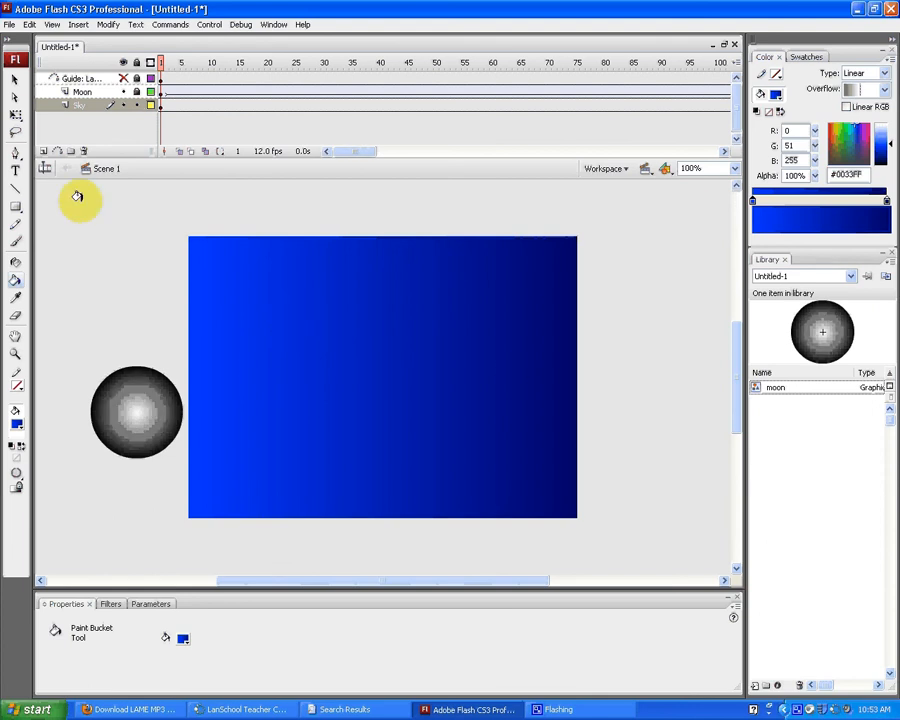
click(15, 115)
click(368, 428)
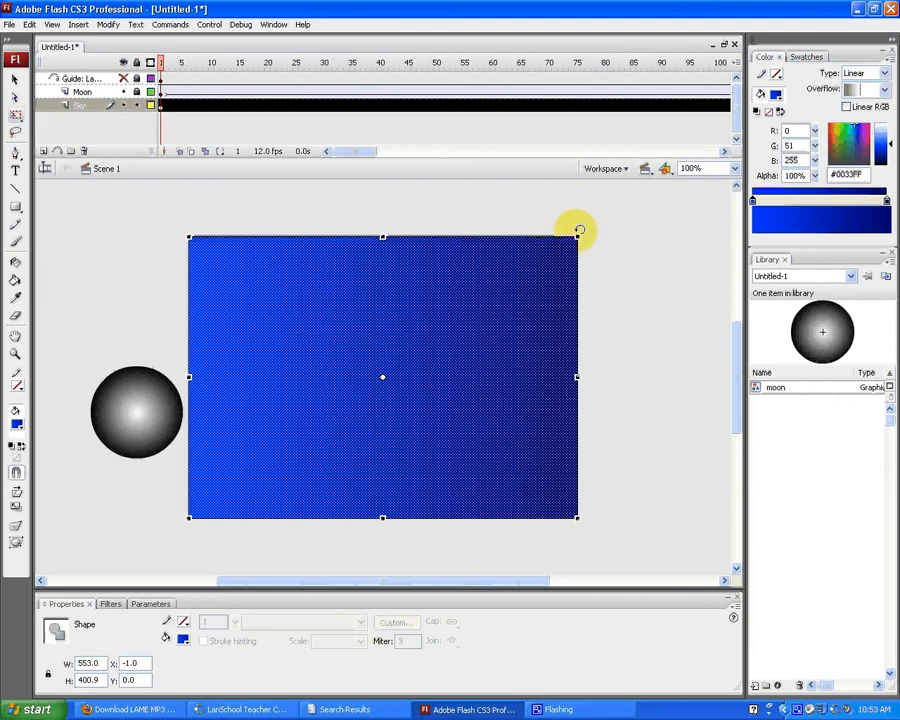
drag(579, 230, 278, 219)
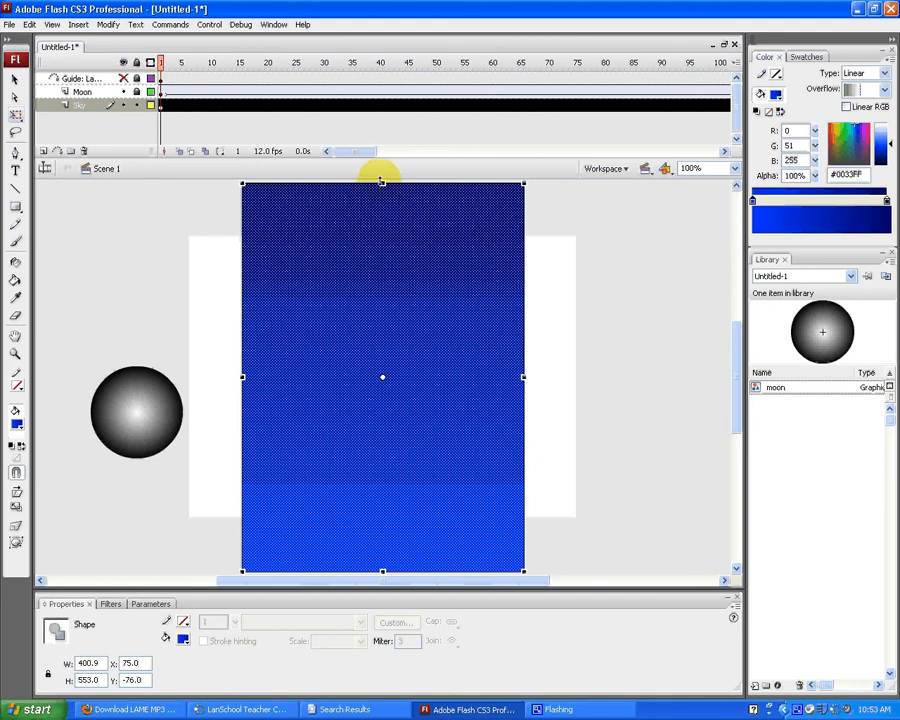
Step: Resize the rotated gradient rectangle on all four sides to cover the whole stage and play the animation
drag(382, 184, 382, 235)
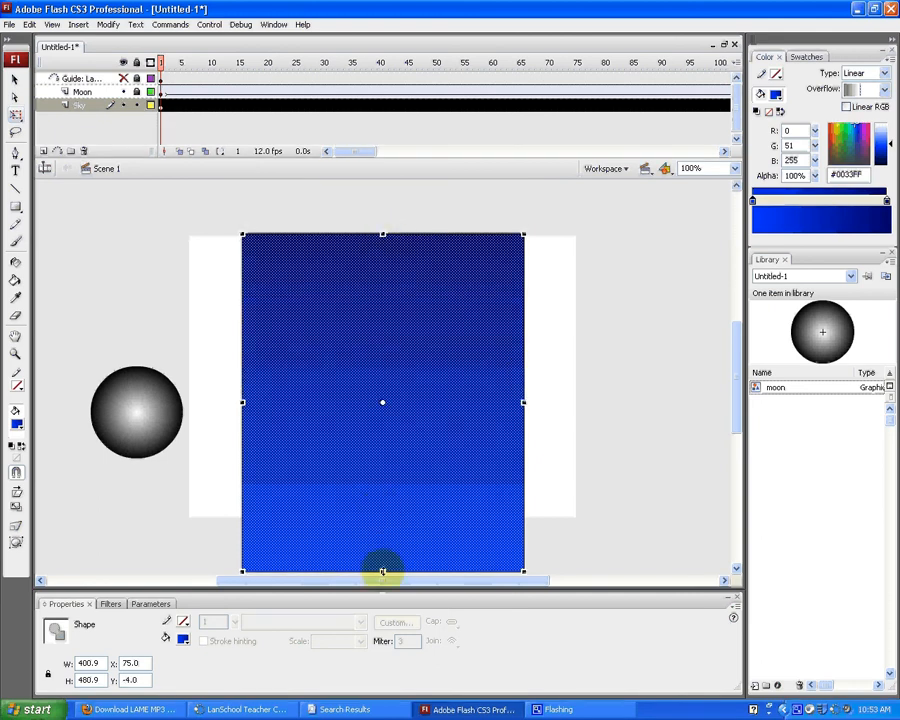
drag(382, 572, 382, 517)
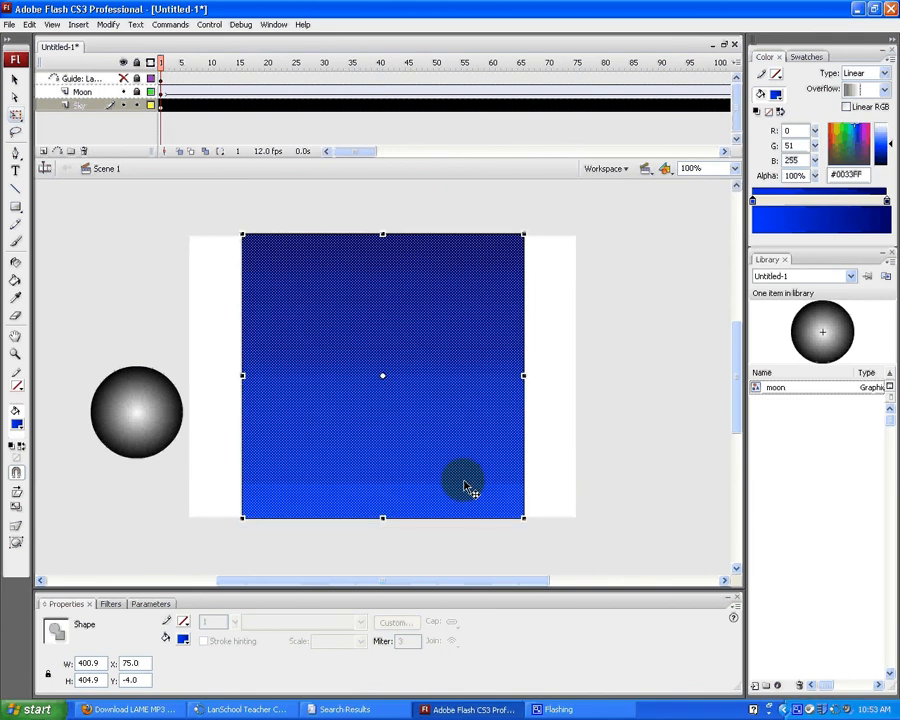
drag(524, 376, 577, 375)
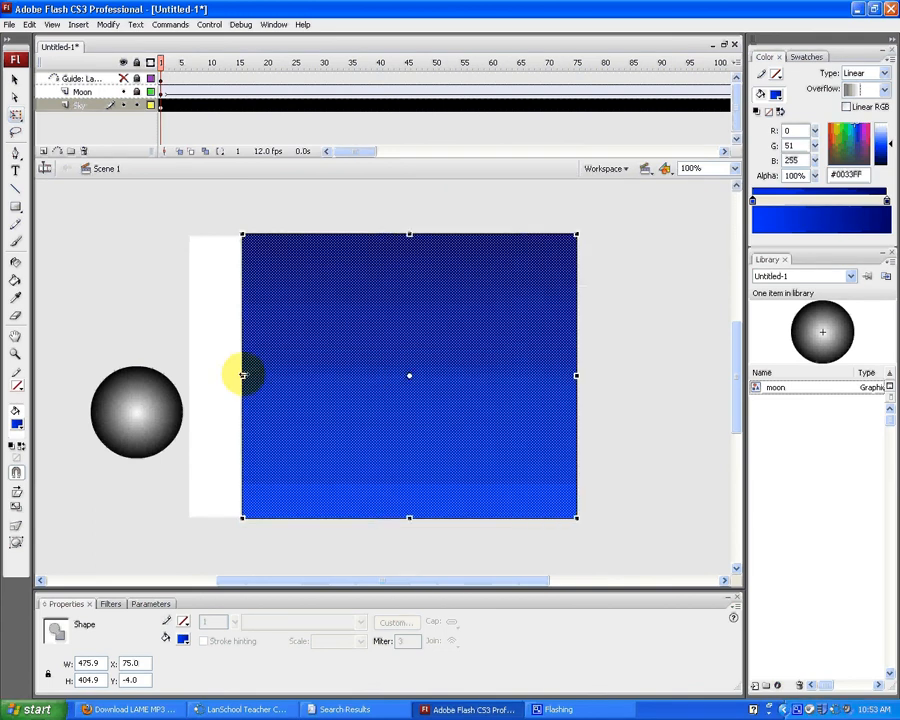
drag(243, 375, 186, 375)
click(641, 420)
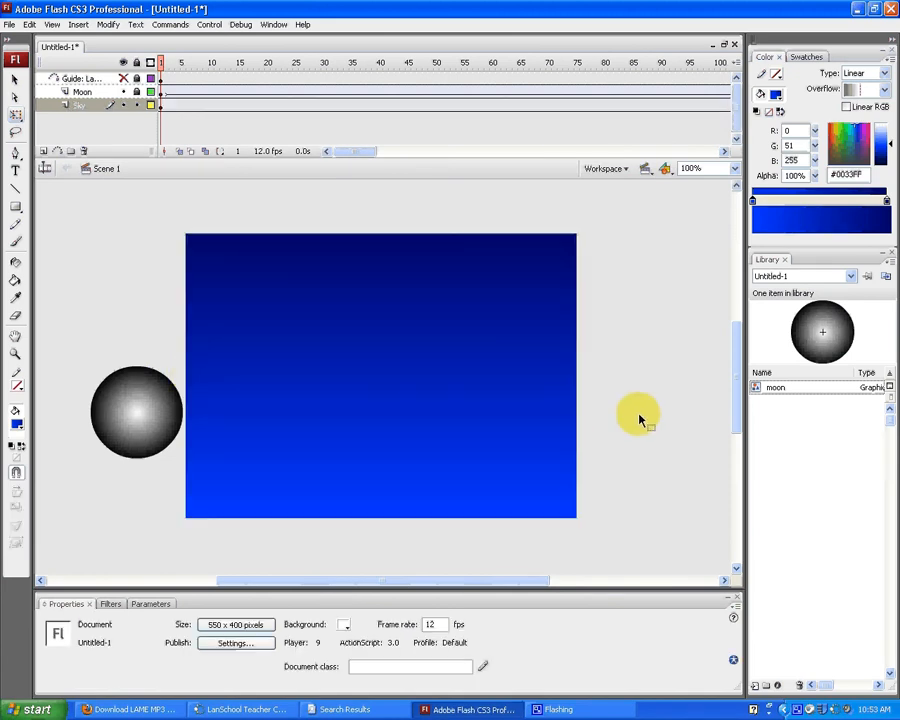
key(Return)
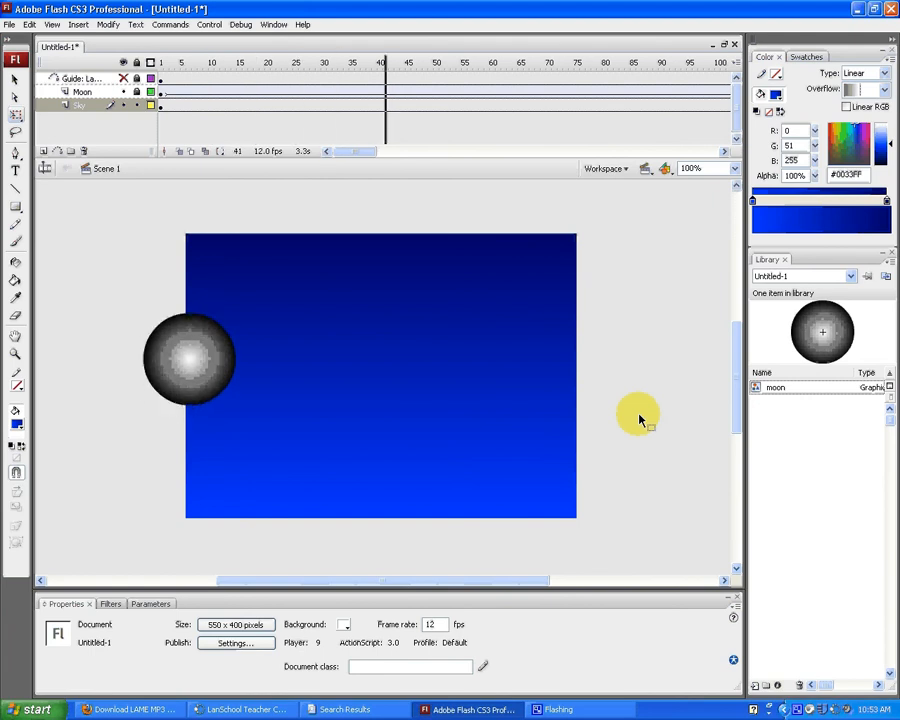
Step: Lock the Sky layer and add a new layer named Stars between the Moon and Sky layers
click(141, 109)
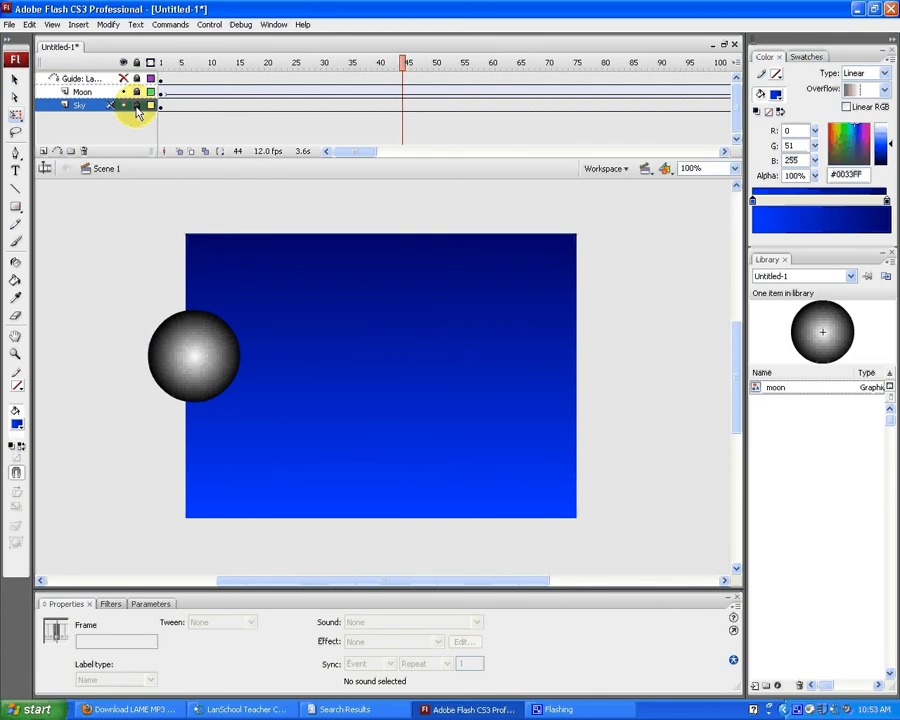
click(43, 151)
double_click(82, 105)
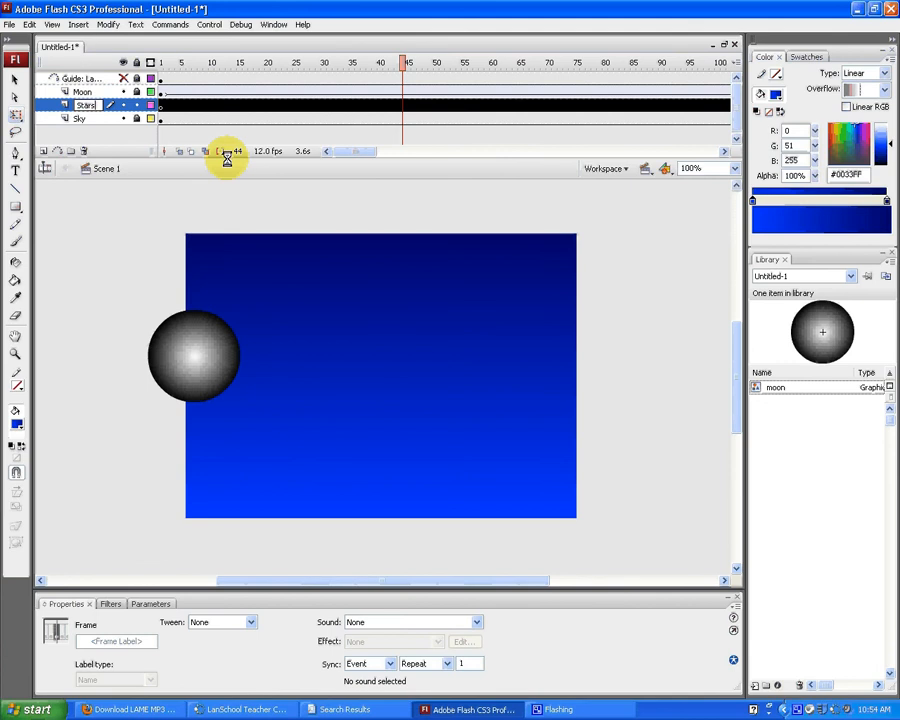
text(Stars)
click(103, 237)
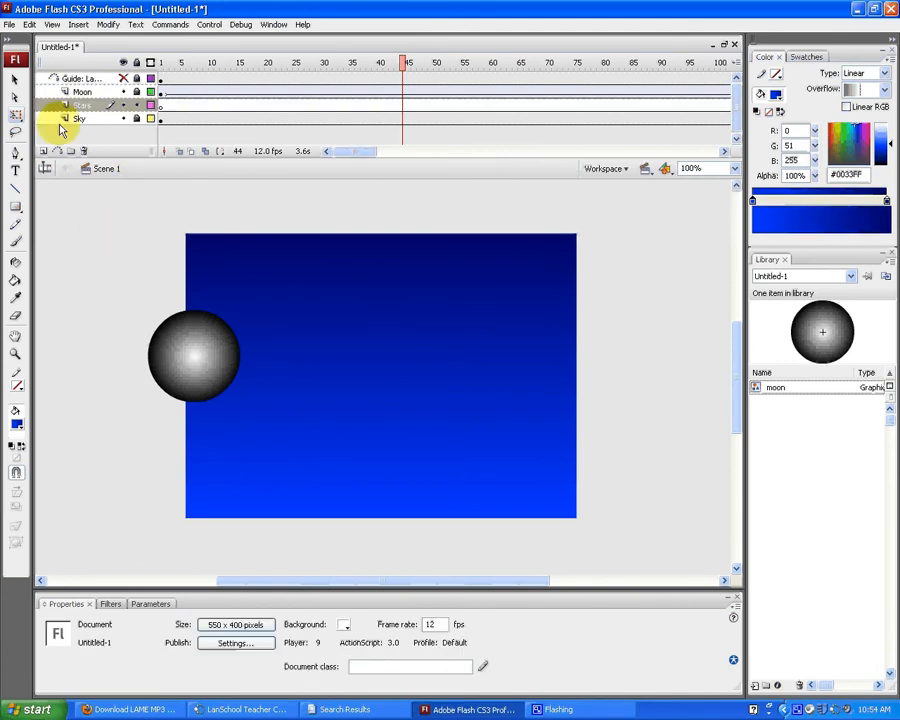
Step: Draw a white (#FFFFFF) pentagon about 154 px wide with the PolyStar tool in the upper part of the sky
click(17, 208)
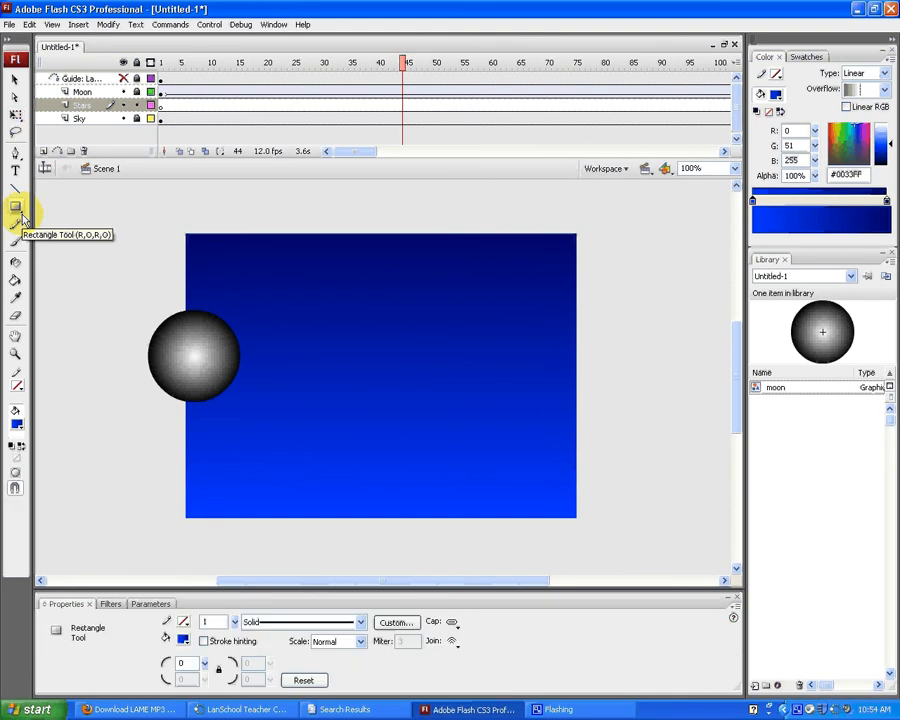
drag(21, 212, 44, 305)
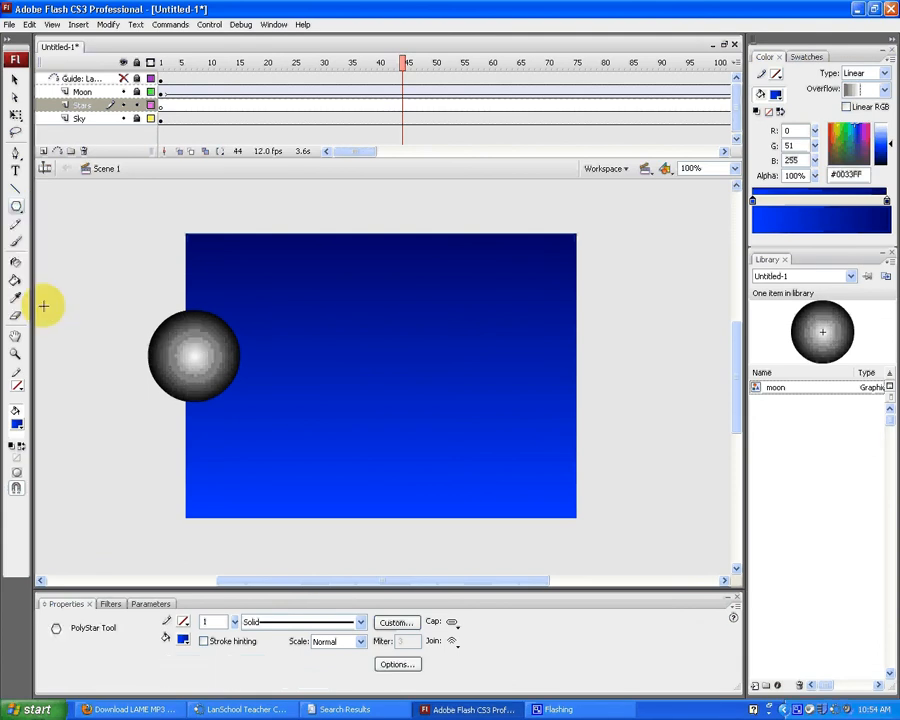
click(20, 429)
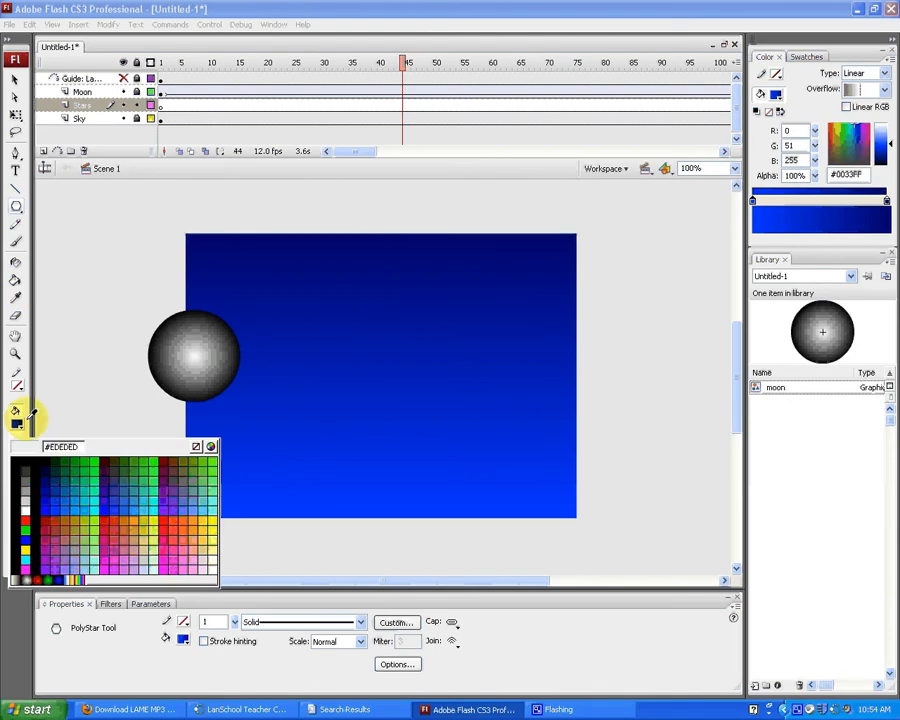
click(25, 511)
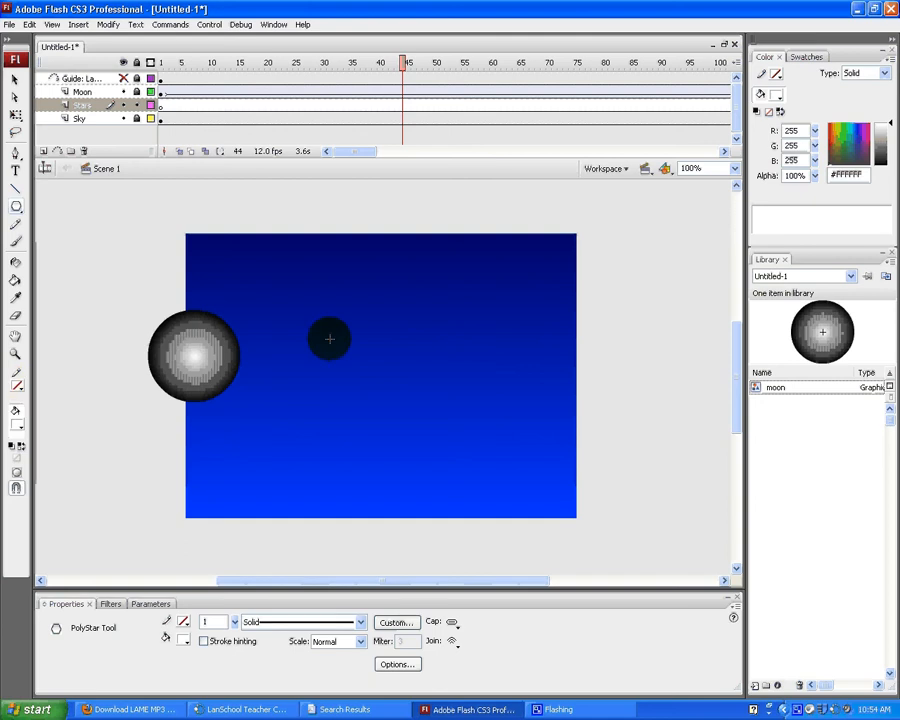
drag(330, 316, 359, 364)
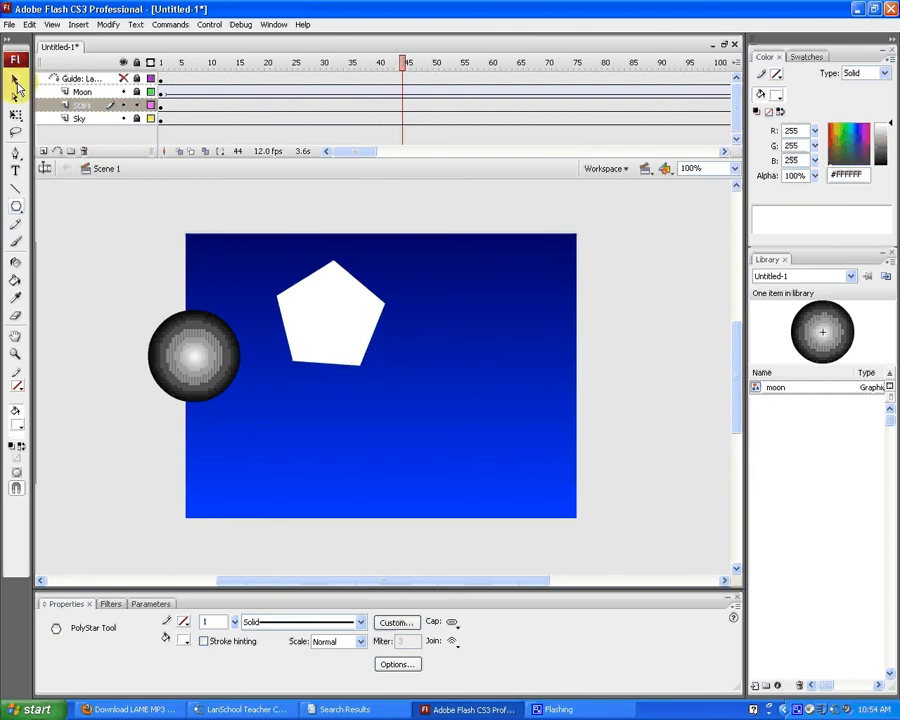
Step: Bend all five sides of the white pentagon inward to shape it into a pointed star
click(16, 86)
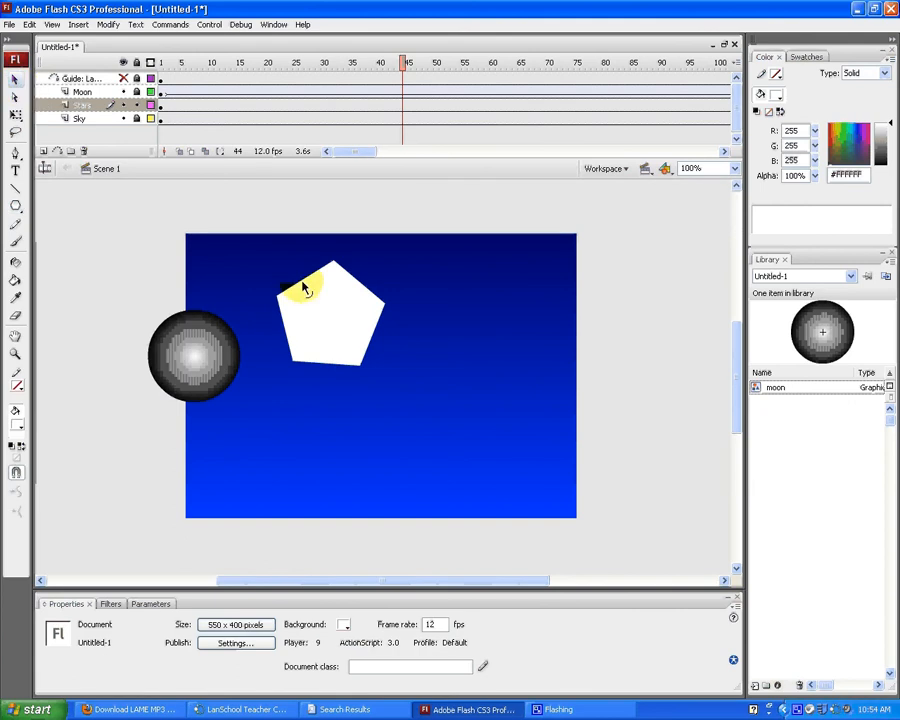
mouse_move(305, 289)
mouse_down()
mouse_move(277, 293)
mouse_move(318, 305)
mouse_up()
drag(307, 284, 343, 301)
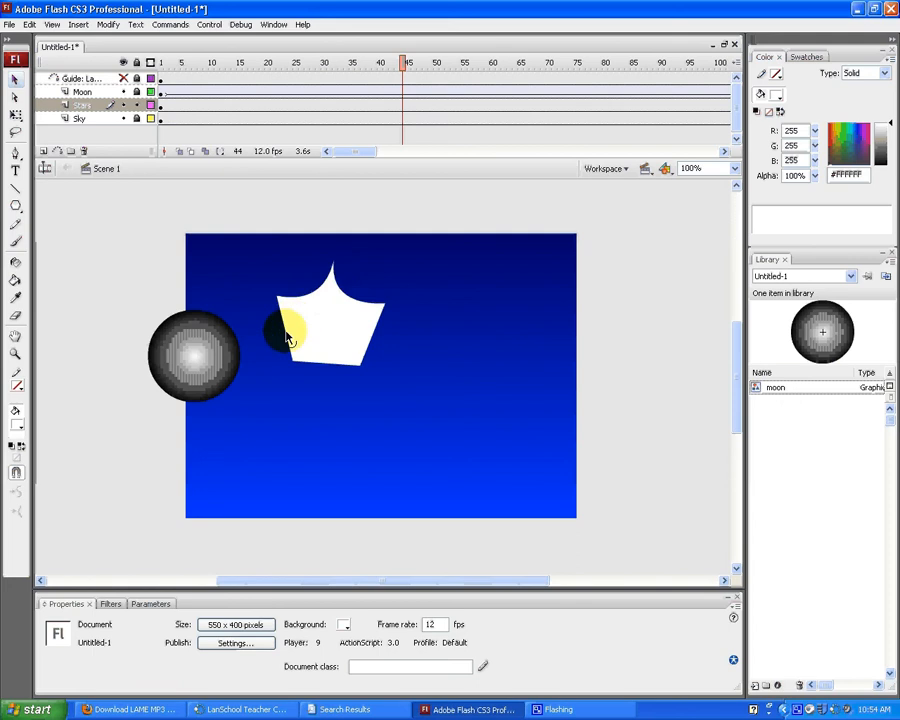
drag(289, 336, 320, 327)
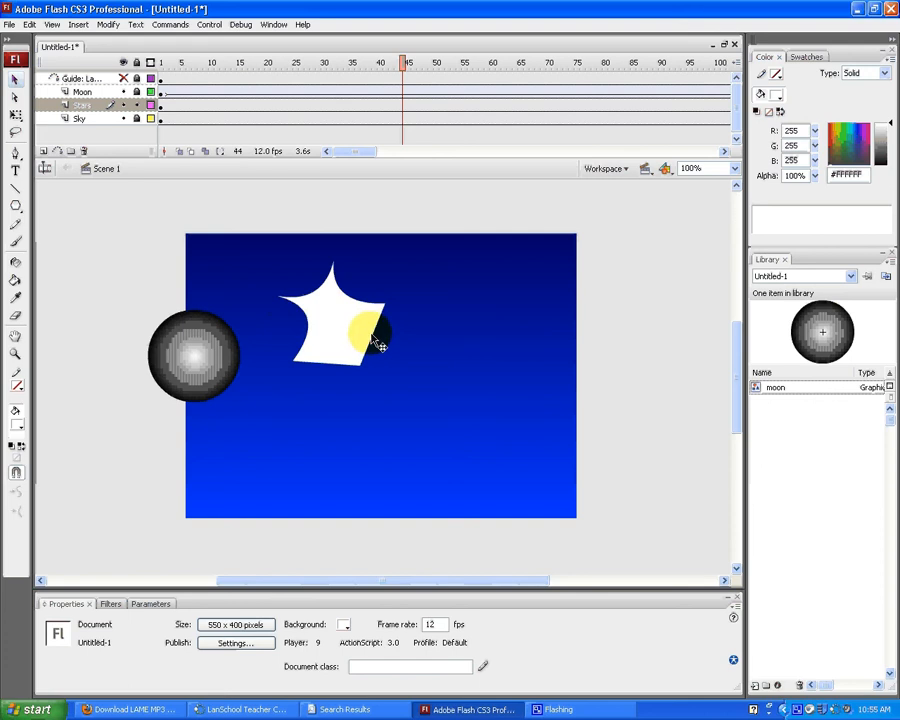
drag(377, 342, 343, 342)
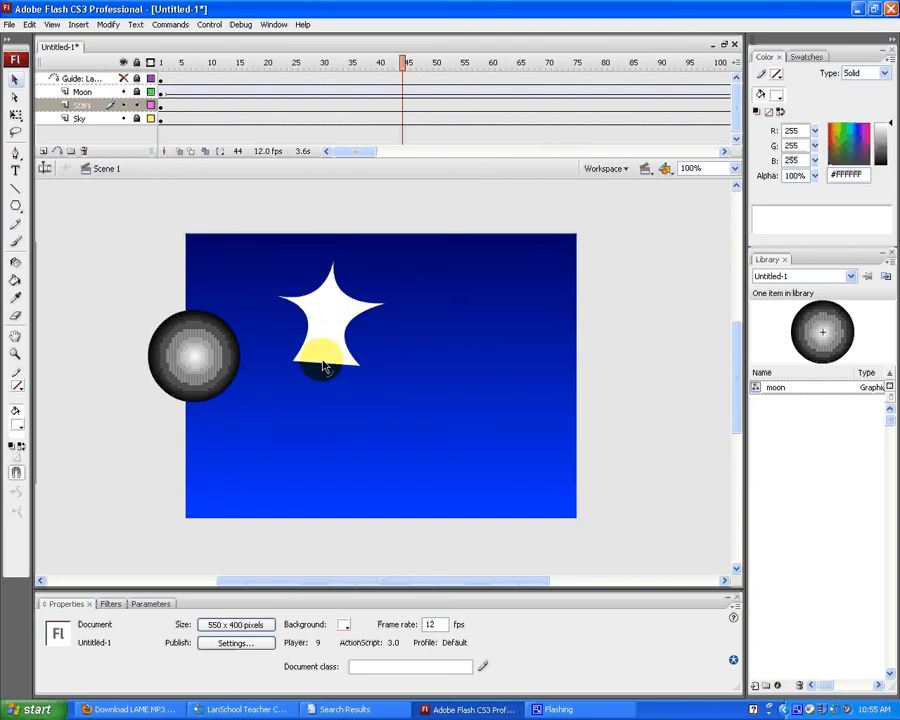
click(323, 368)
click(378, 374)
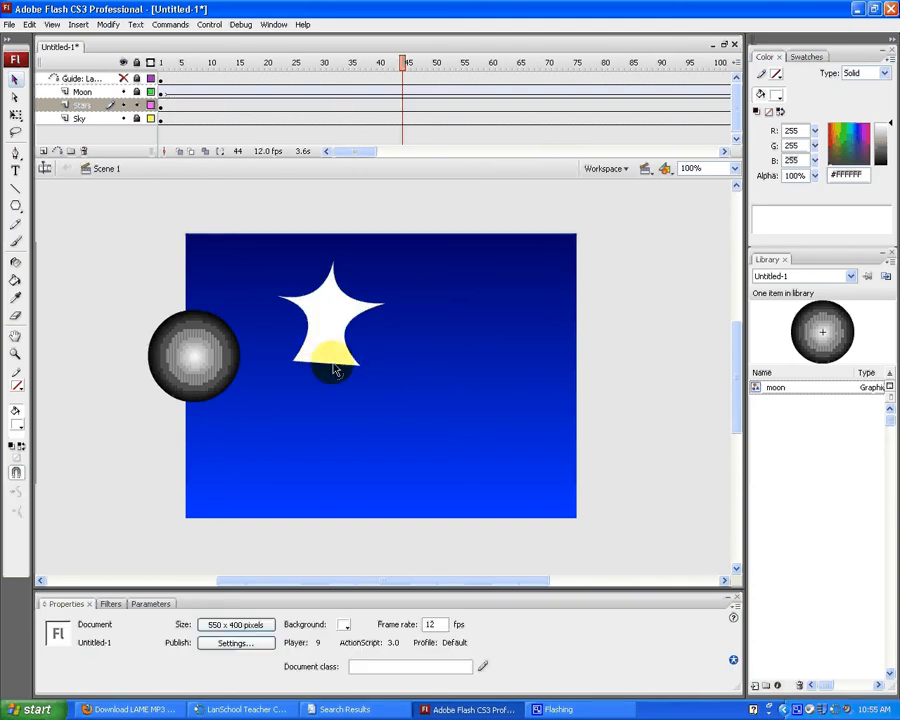
drag(334, 370, 331, 344)
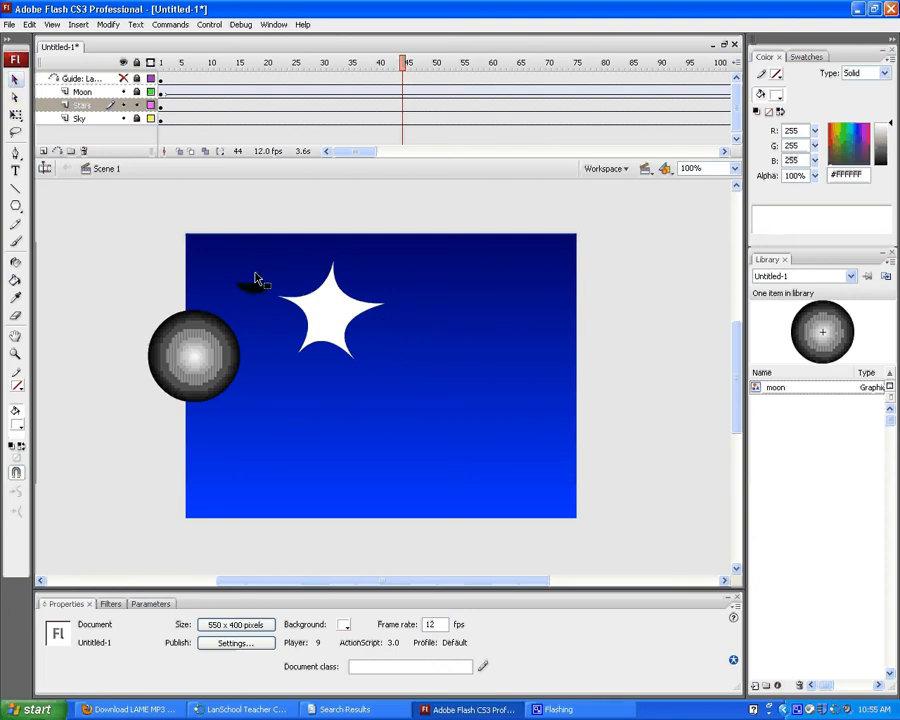
Step: Convert the white star shape to a graphic symbol named star
drag(252, 254, 420, 385)
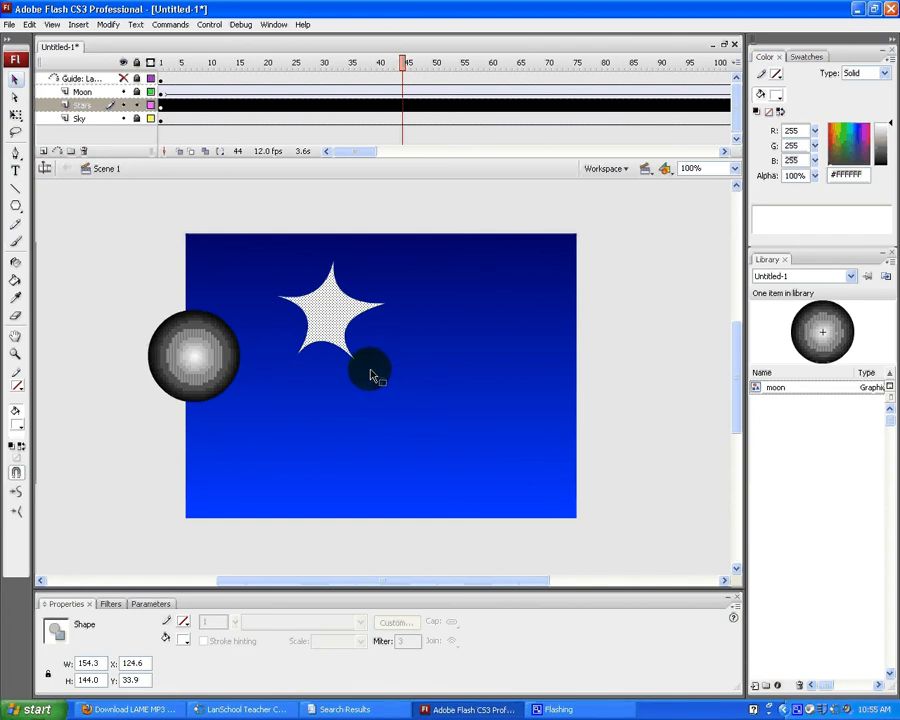
right_click(327, 325)
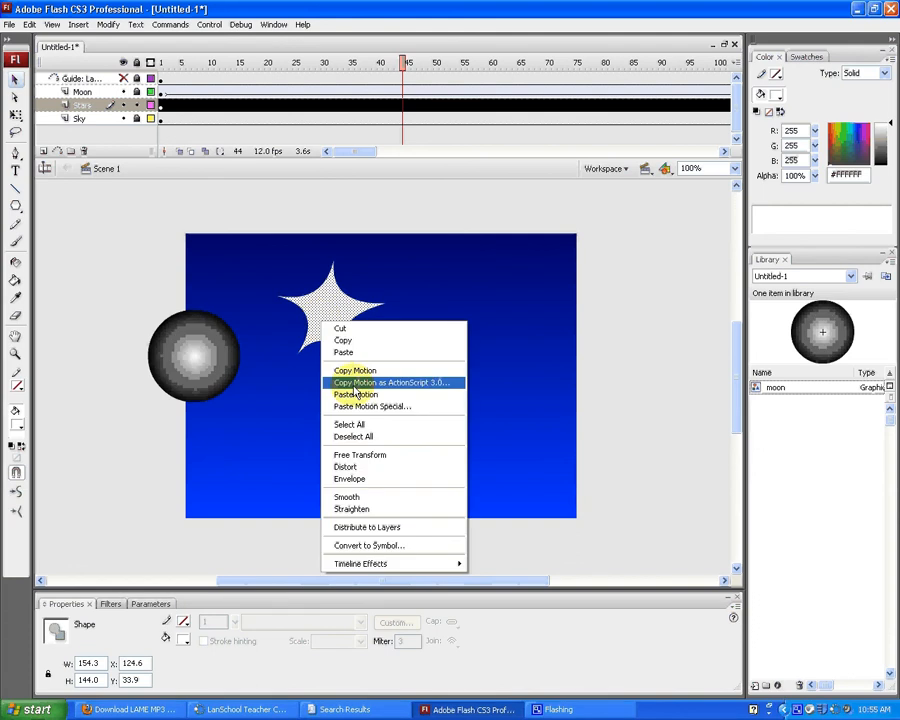
click(390, 545)
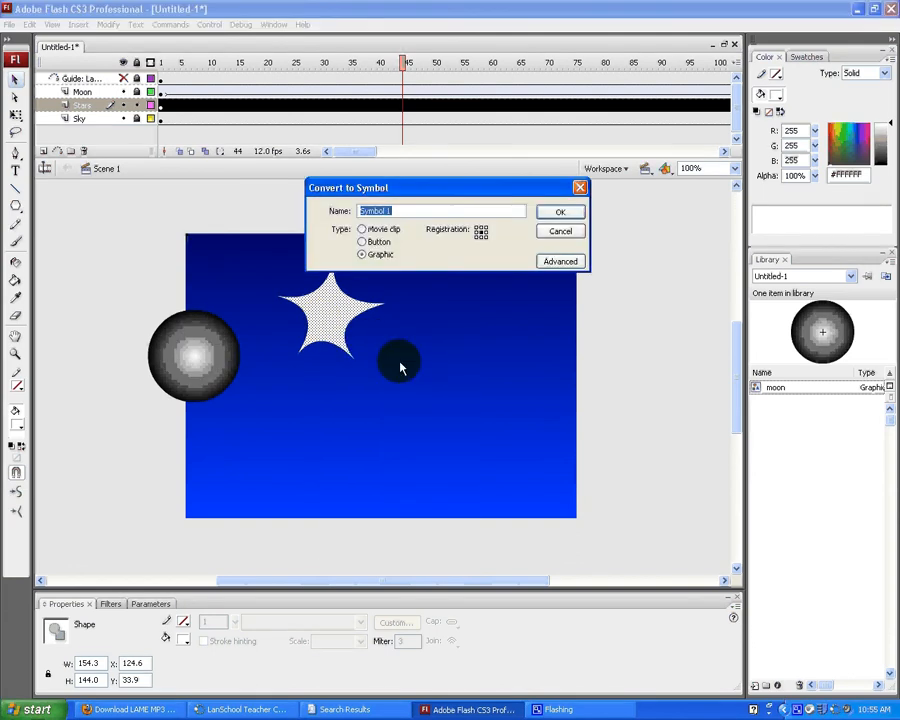
text(star)
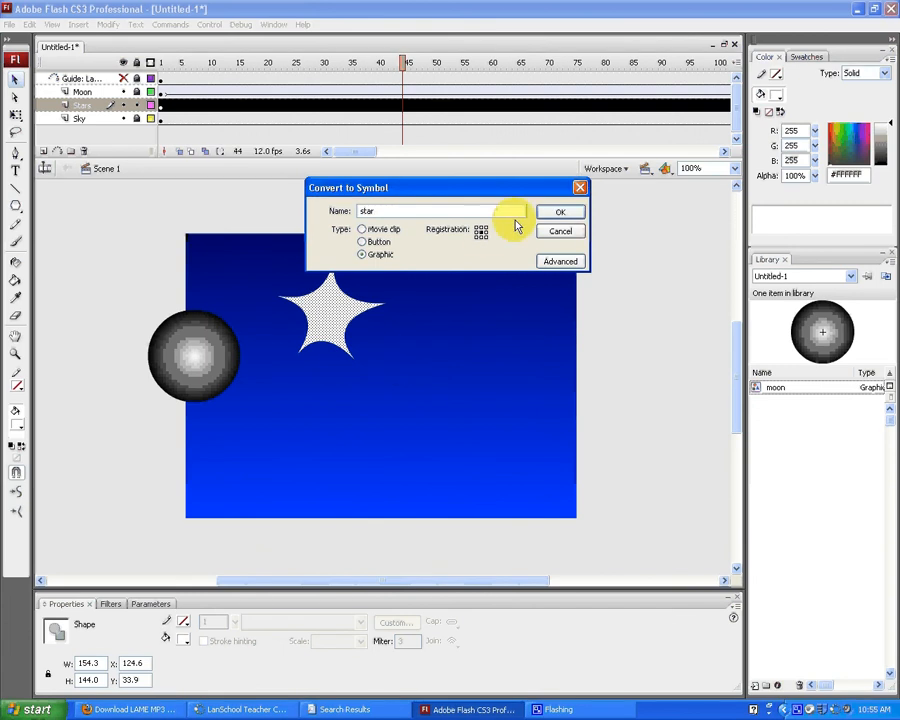
click(561, 214)
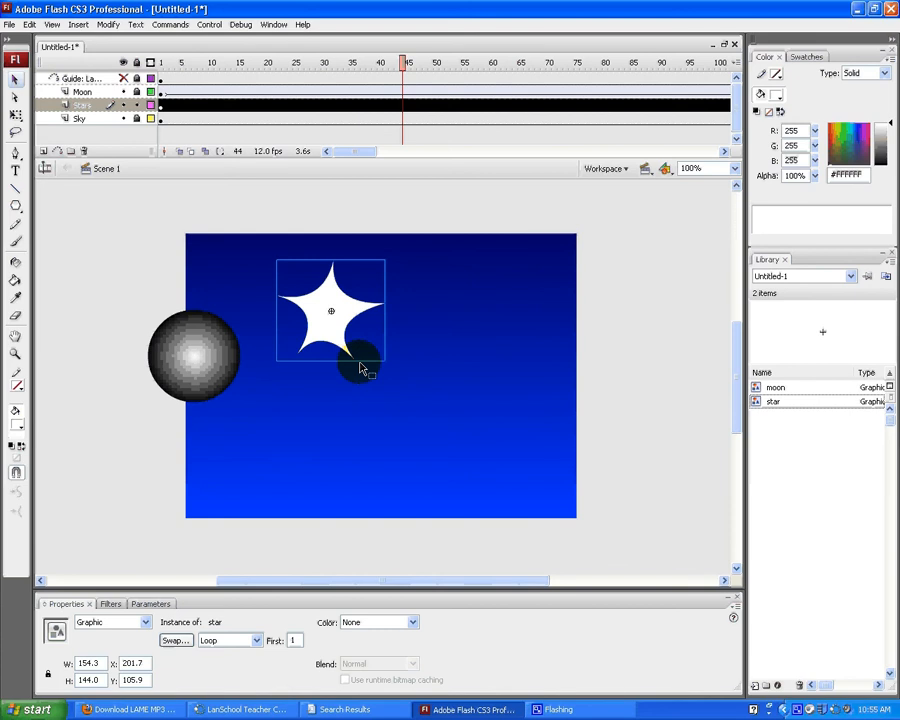
Step: Scale the star instance down with Free Transform to about 34 px wide and 26 px high
key(q)
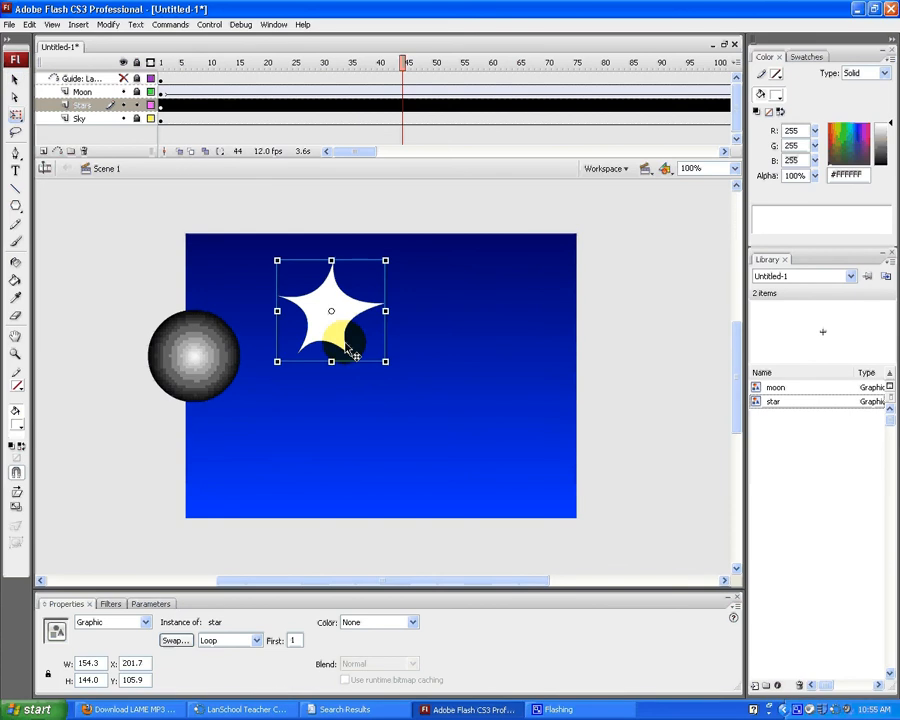
drag(385, 361, 348, 328)
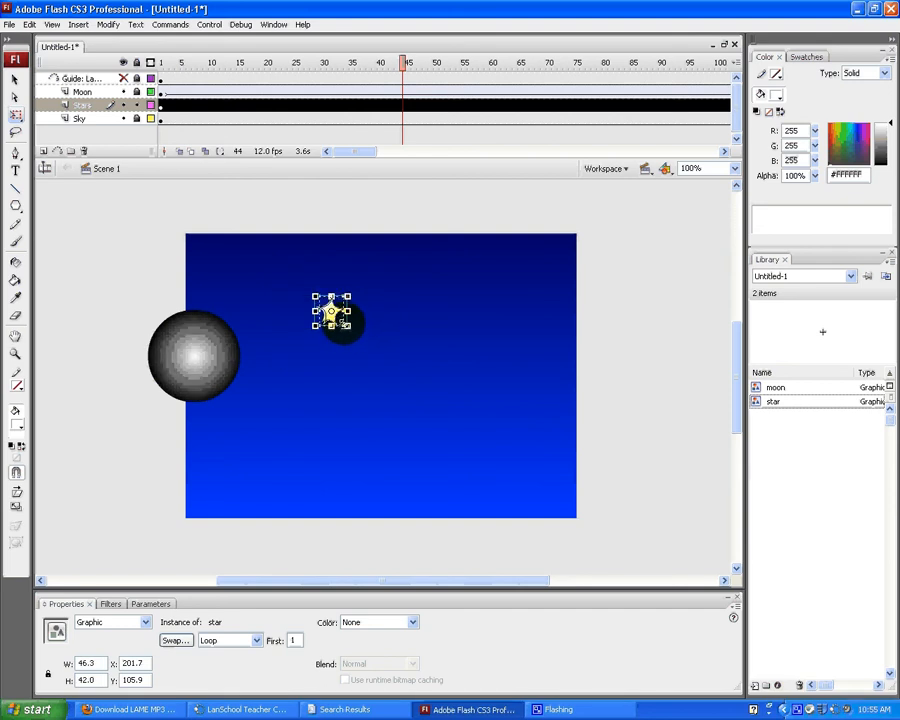
click(371, 326)
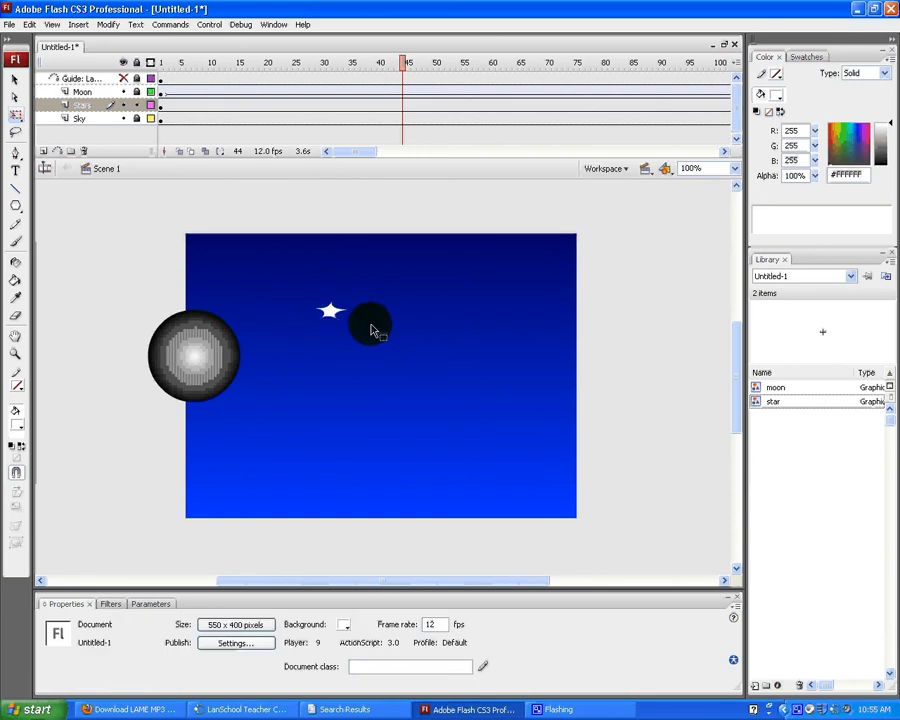
click(343, 319)
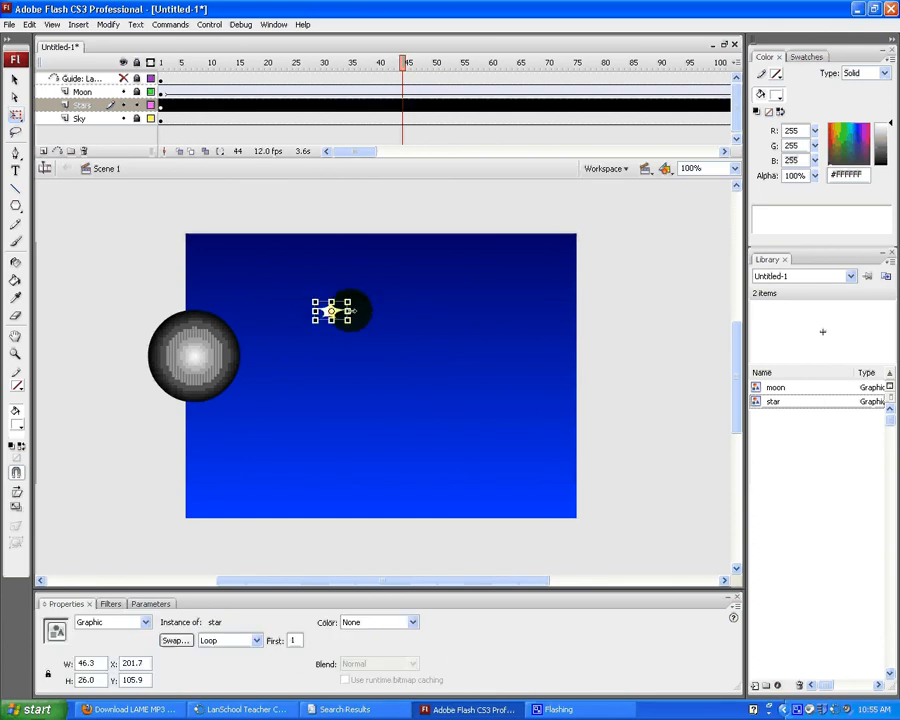
click(373, 319)
click(335, 310)
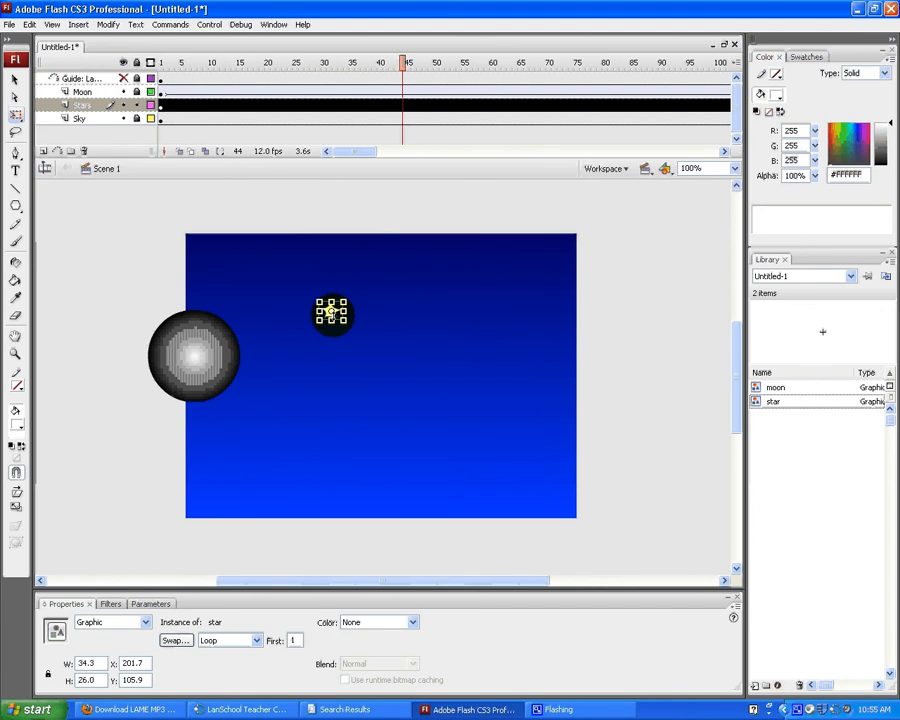
Step: Paste four copies of the star and arrange them around the original star in the sky's upper-left and central area
click(385, 320)
key(ctrl+v)
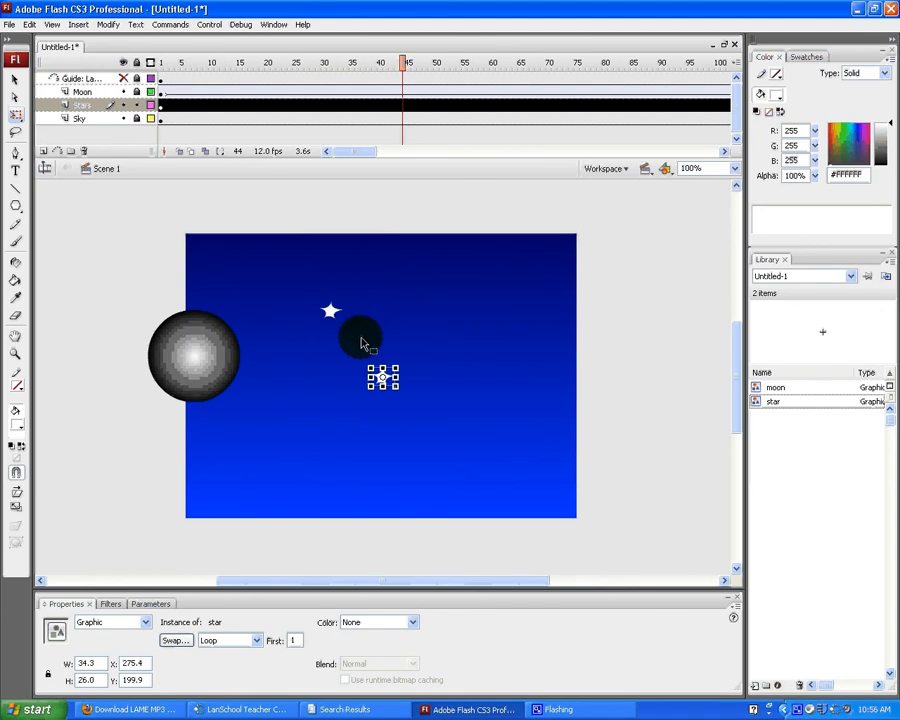
drag(357, 362, 339, 360)
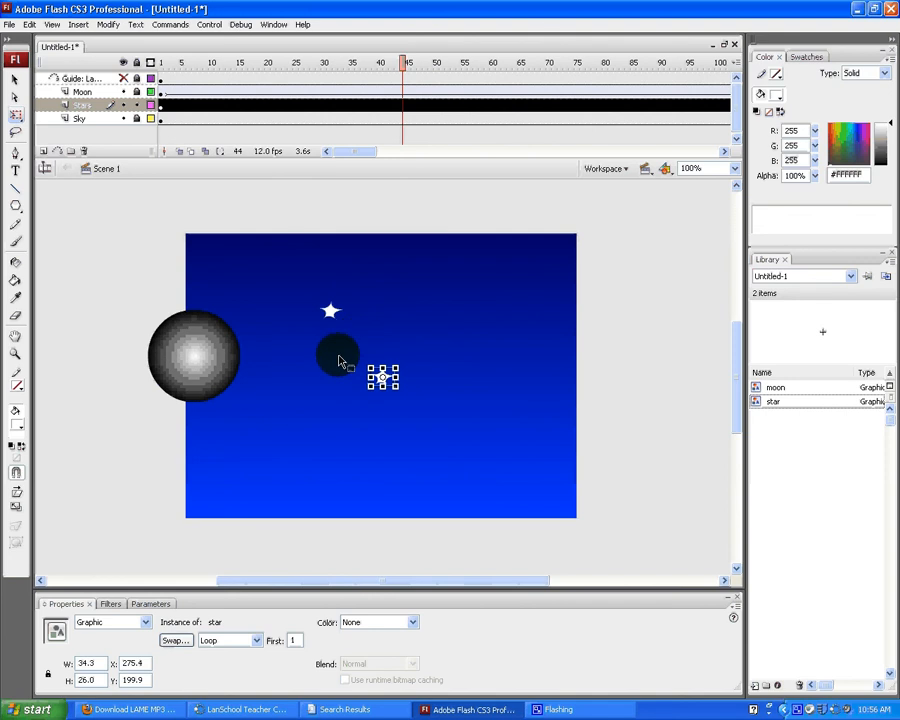
click(318, 358)
click(376, 370)
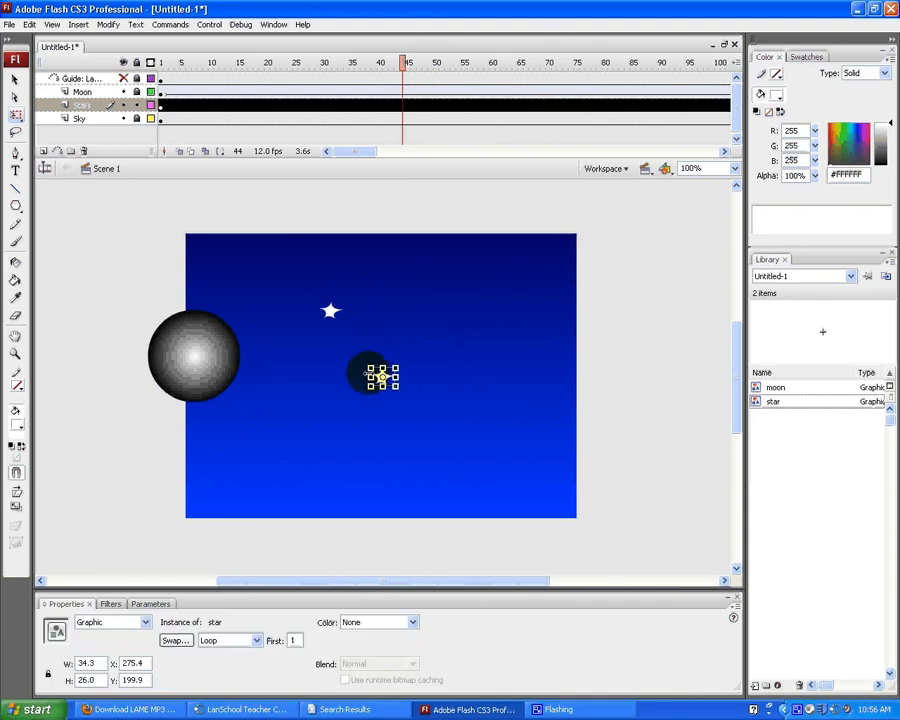
click(15, 78)
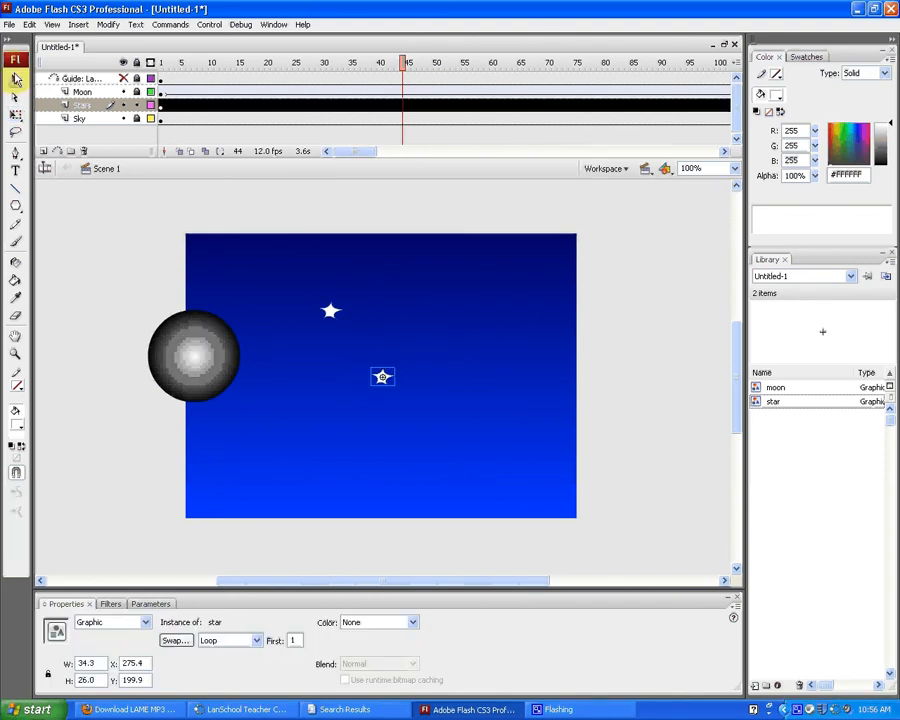
drag(388, 388, 289, 330)
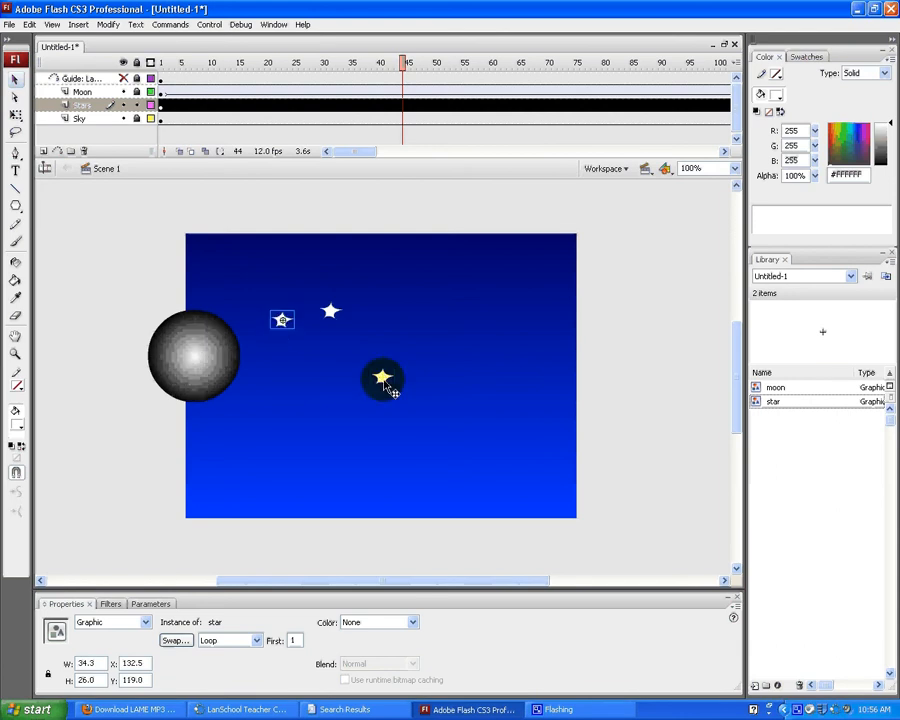
drag(383, 385, 383, 308)
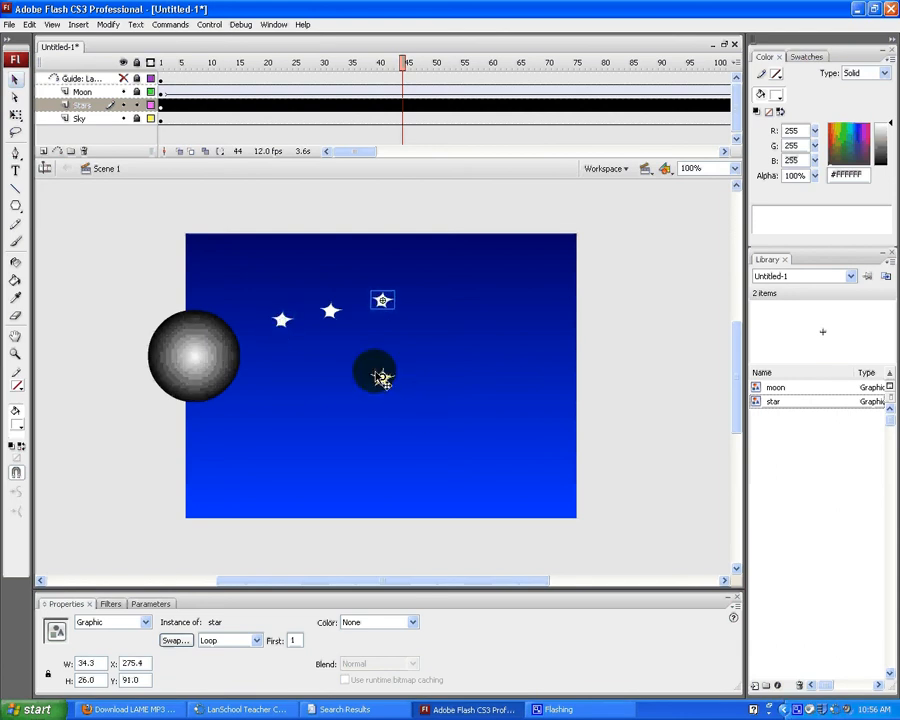
drag(379, 378, 270, 283)
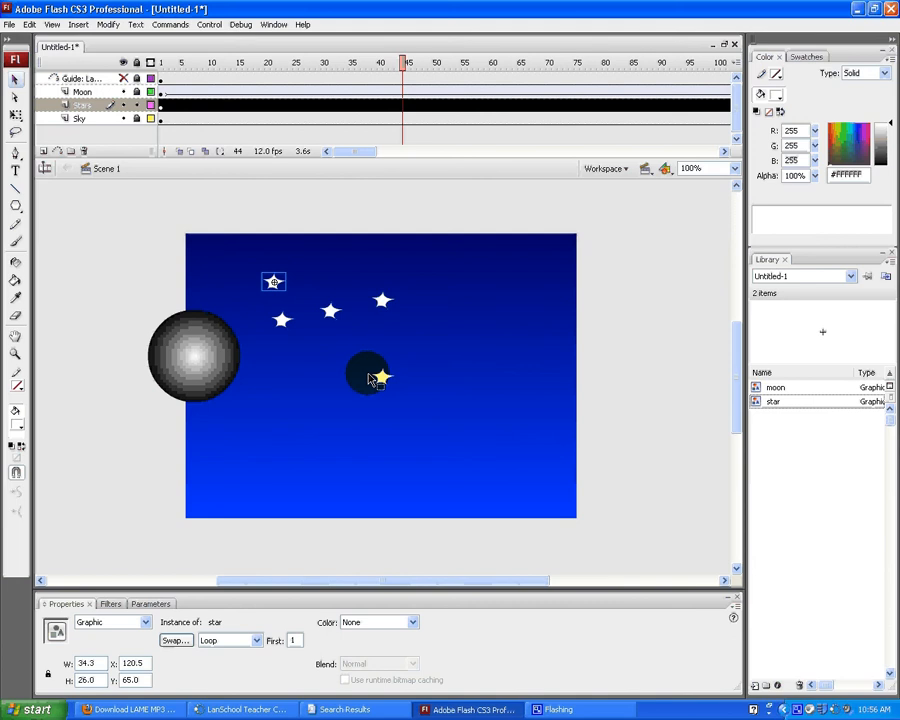
drag(382, 378, 345, 277)
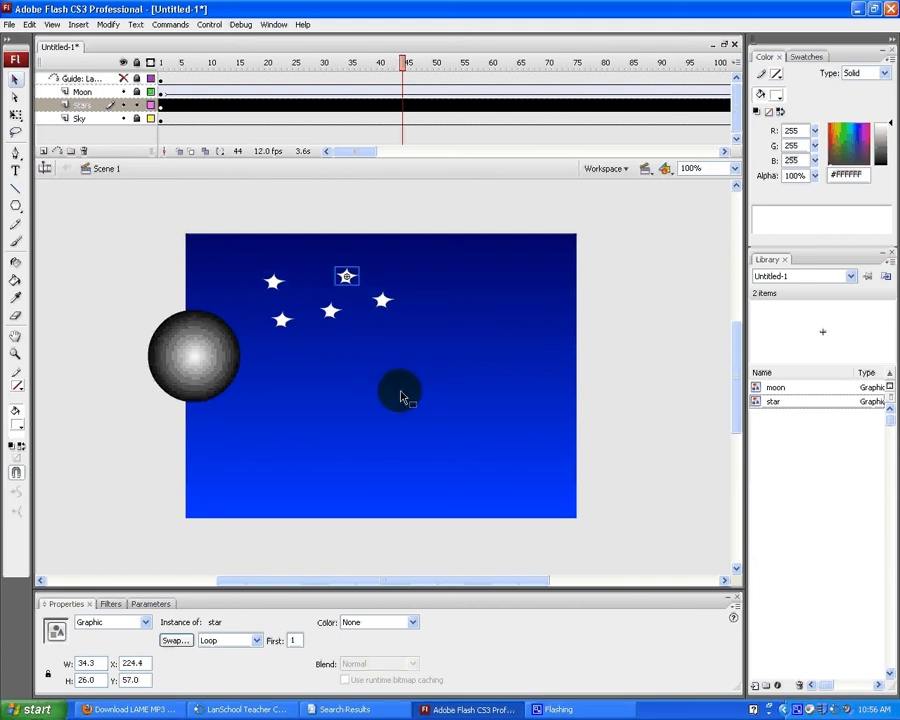
Step: Paste five more star copies and spread them from the sky's top centre toward its upper-right area
click(386, 384)
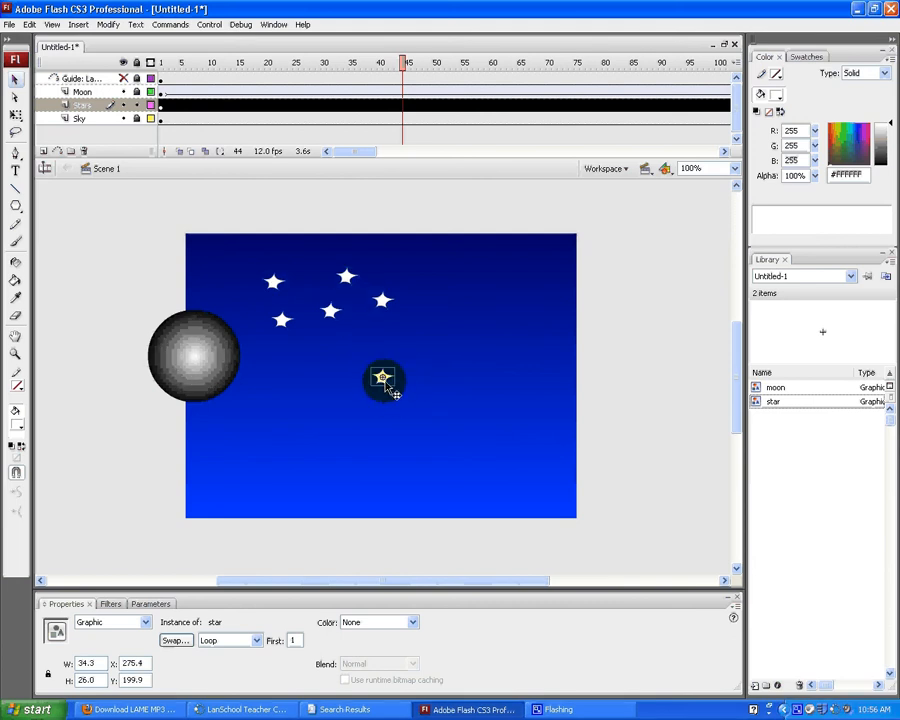
drag(386, 384, 400, 266)
drag(383, 376, 466, 274)
click(399, 382)
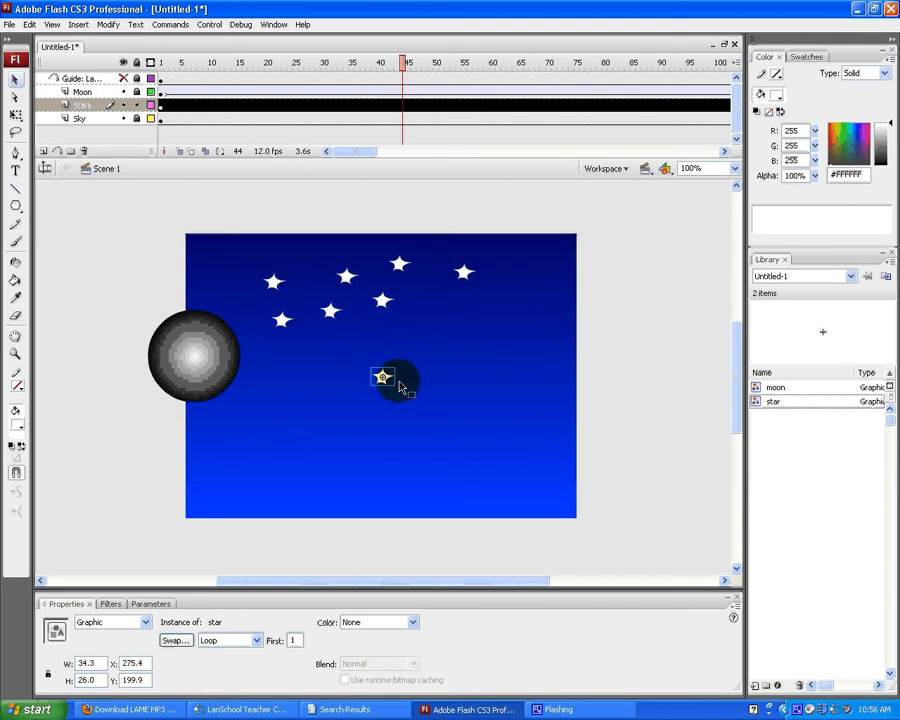
drag(399, 382, 450, 306)
click(397, 384)
drag(400, 385, 459, 349)
click(388, 380)
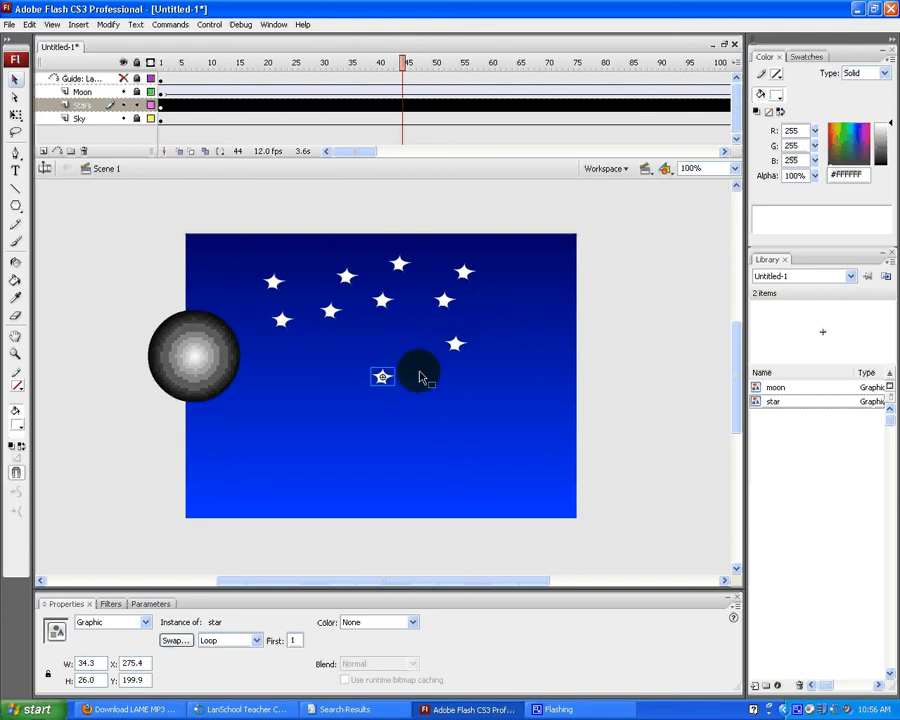
drag(388, 381, 416, 333)
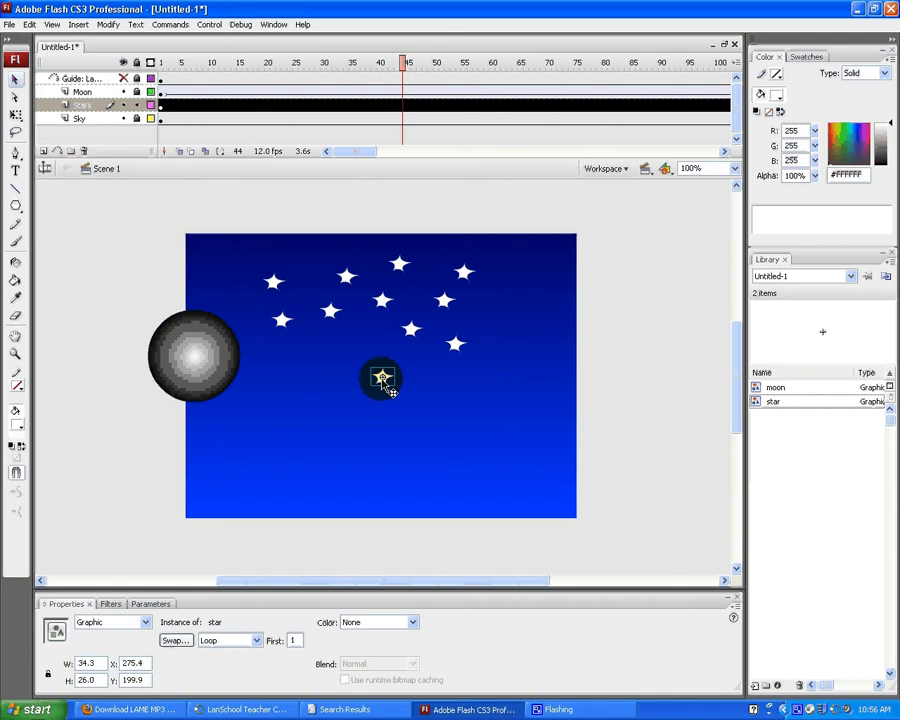
Step: Paste seven more star copies and scatter them through the gaps across the upper half of the sky
drag(388, 383, 240, 290)
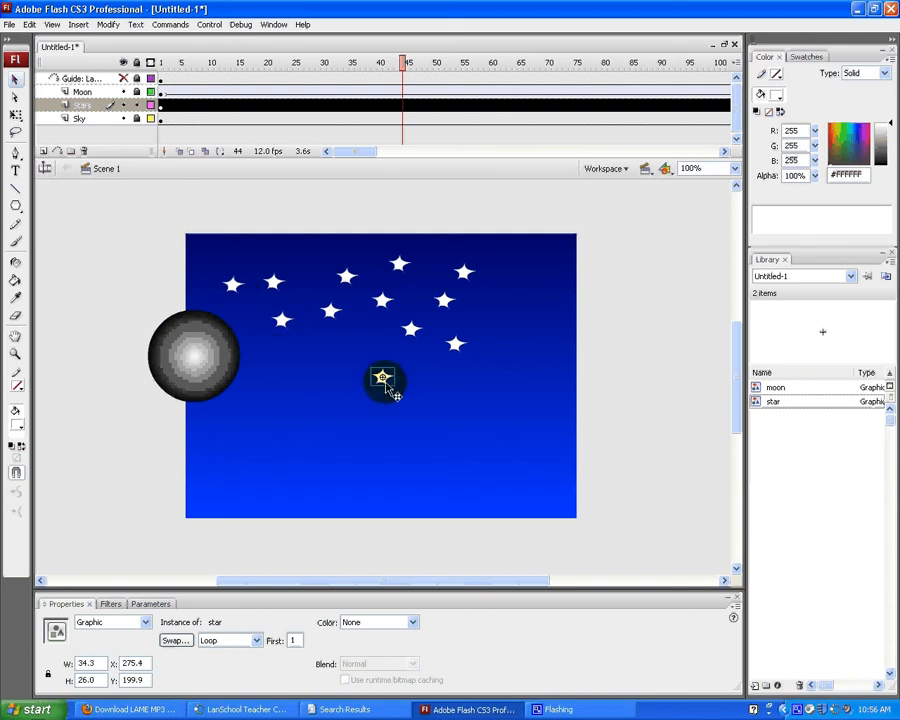
drag(386, 381, 324, 273)
drag(389, 381, 500, 324)
click(380, 375)
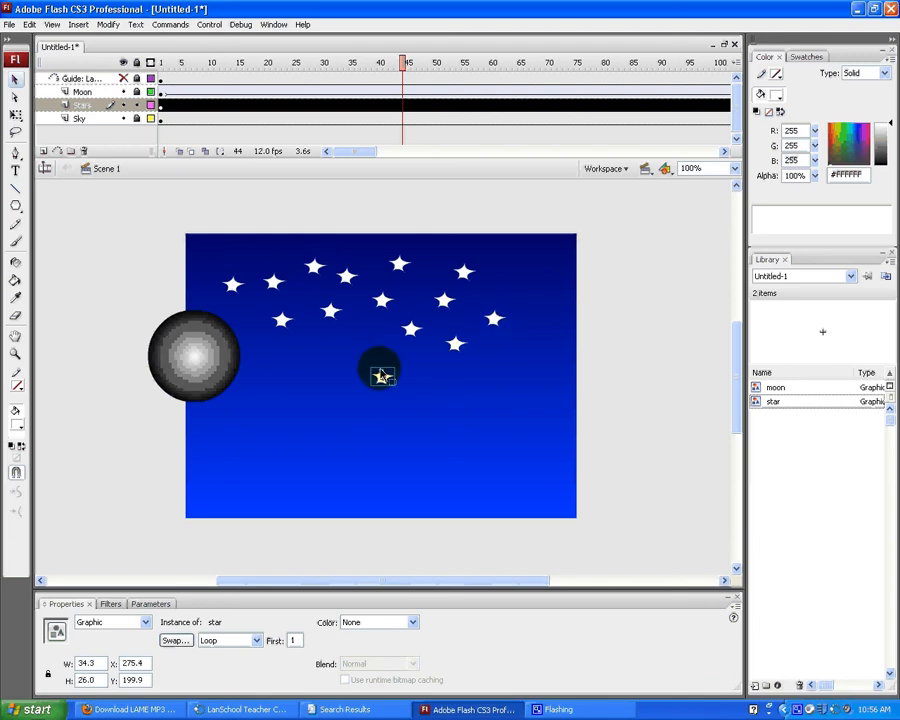
drag(383, 377, 512, 284)
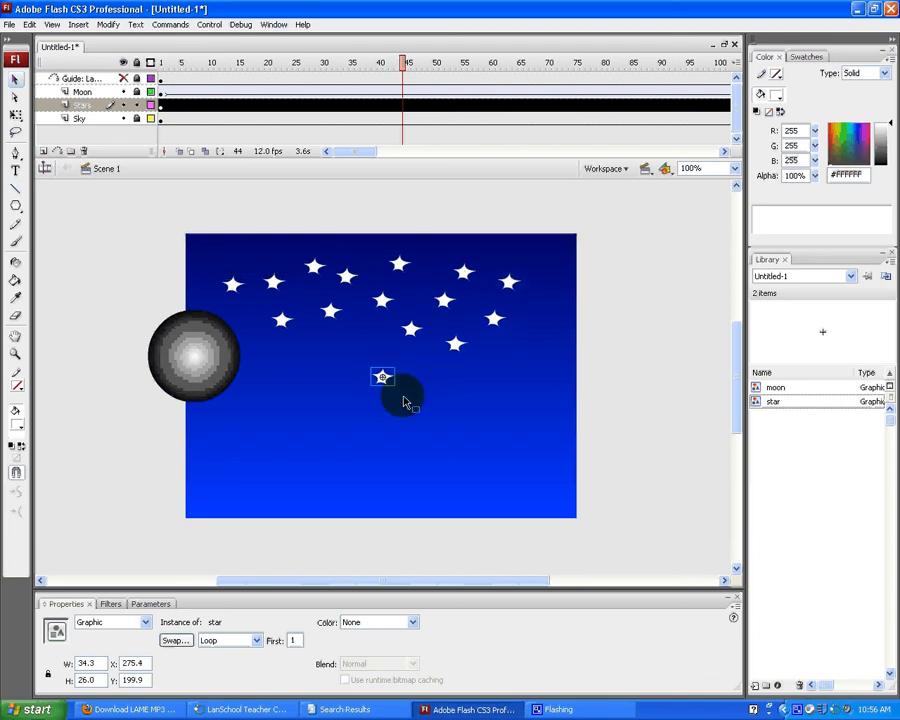
drag(381, 380, 363, 331)
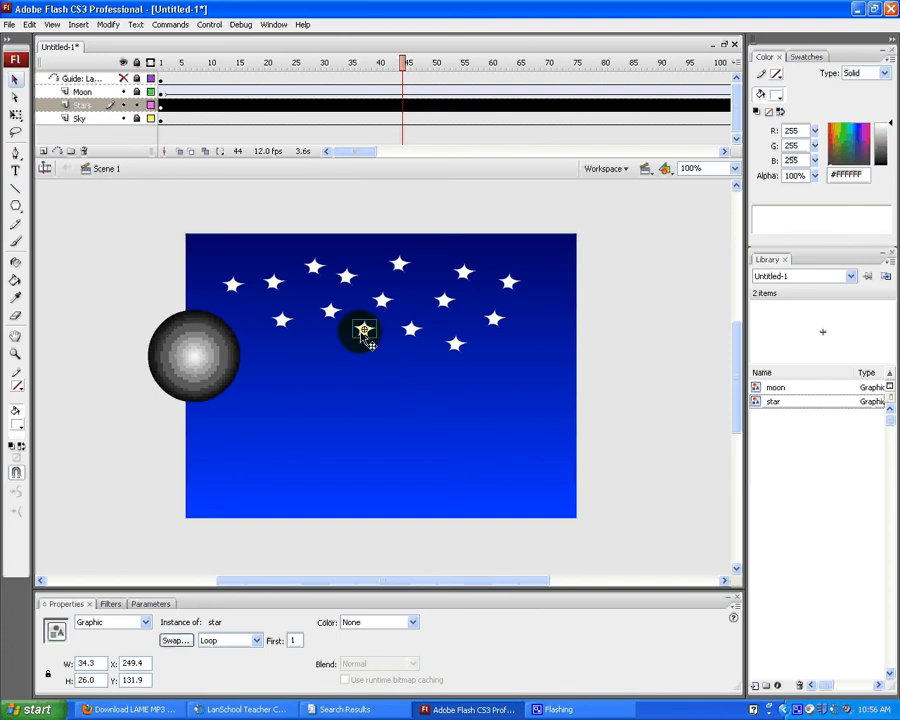
drag(382, 377, 282, 352)
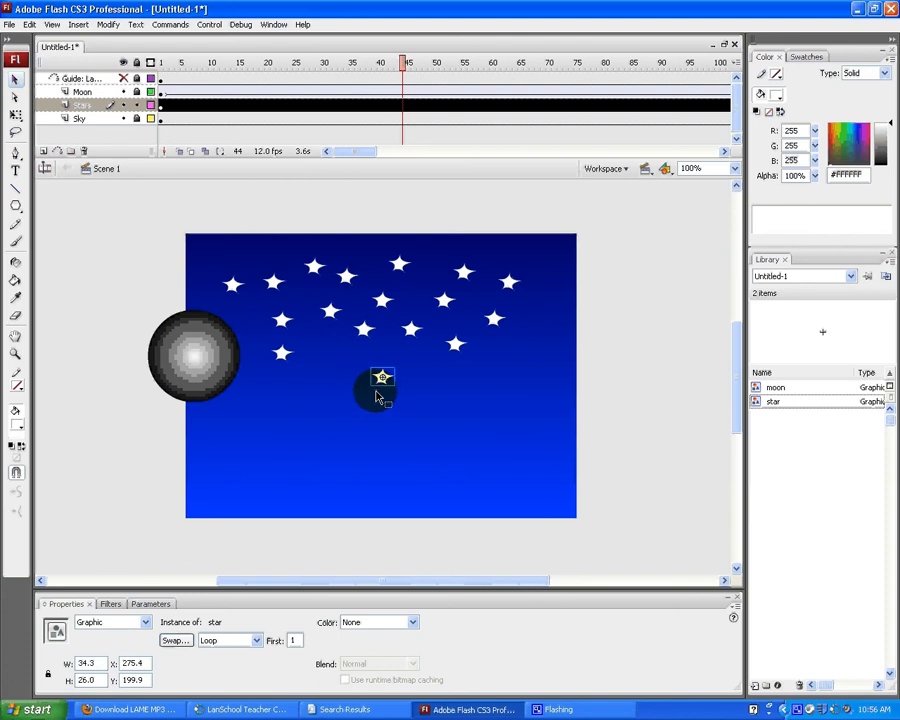
drag(383, 378, 242, 326)
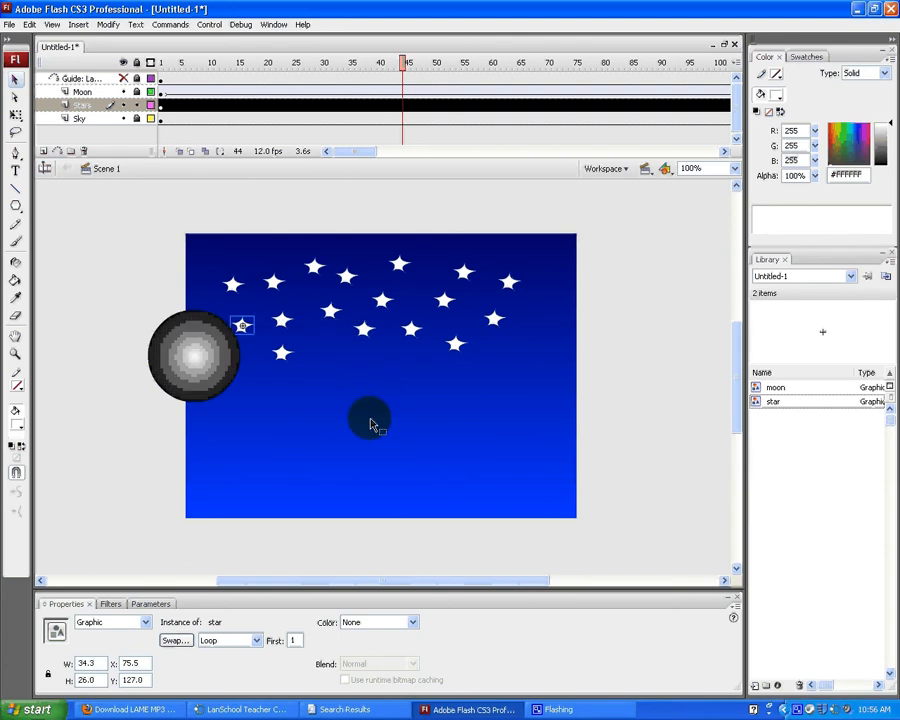
Step: Paste three more star copies, placing two near the sky's right edge and one in its upper-left corner
key(ctrl+v)
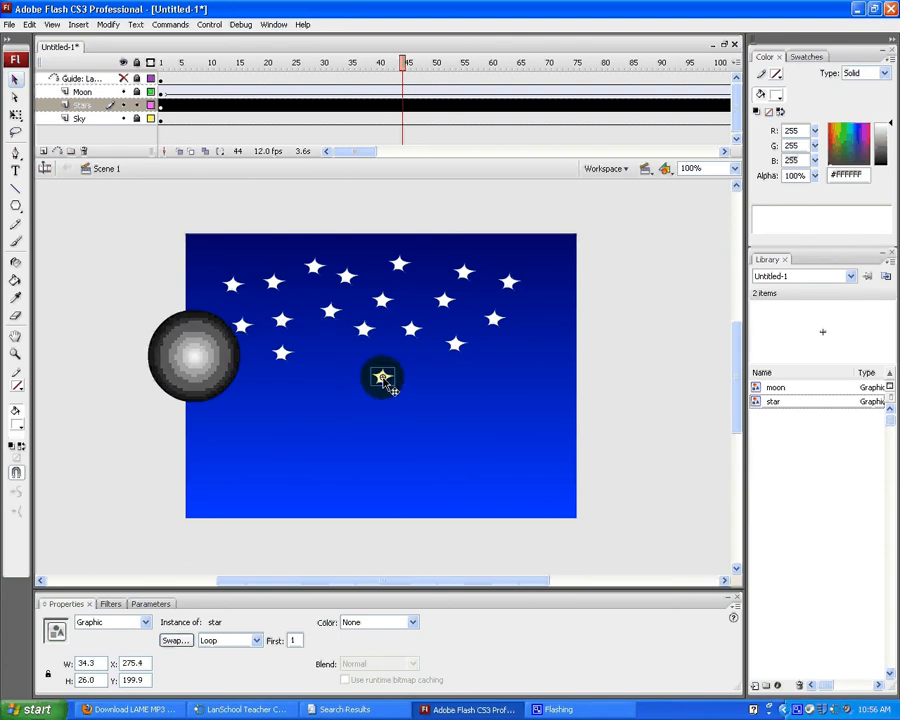
drag(383, 381, 538, 338)
key(ctrl+v)
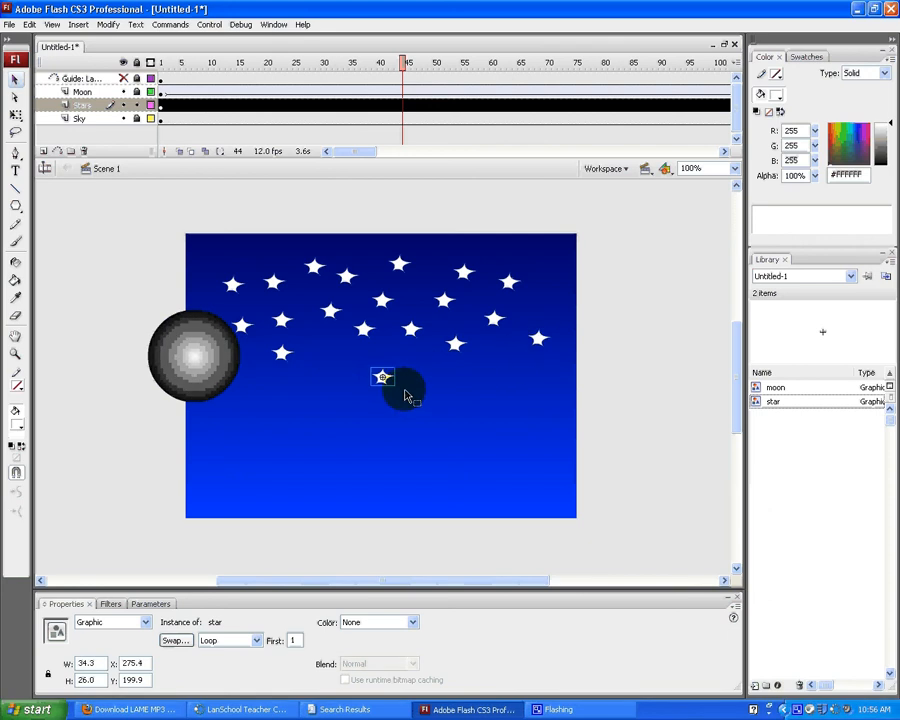
drag(383, 380, 545, 303)
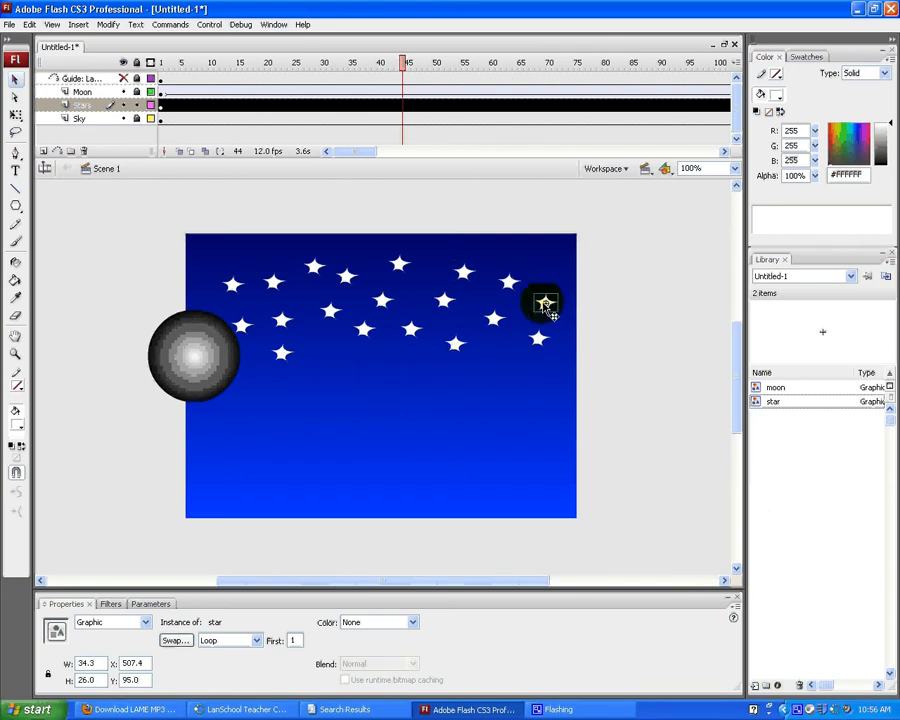
key(ctrl+v)
drag(390, 373, 249, 256)
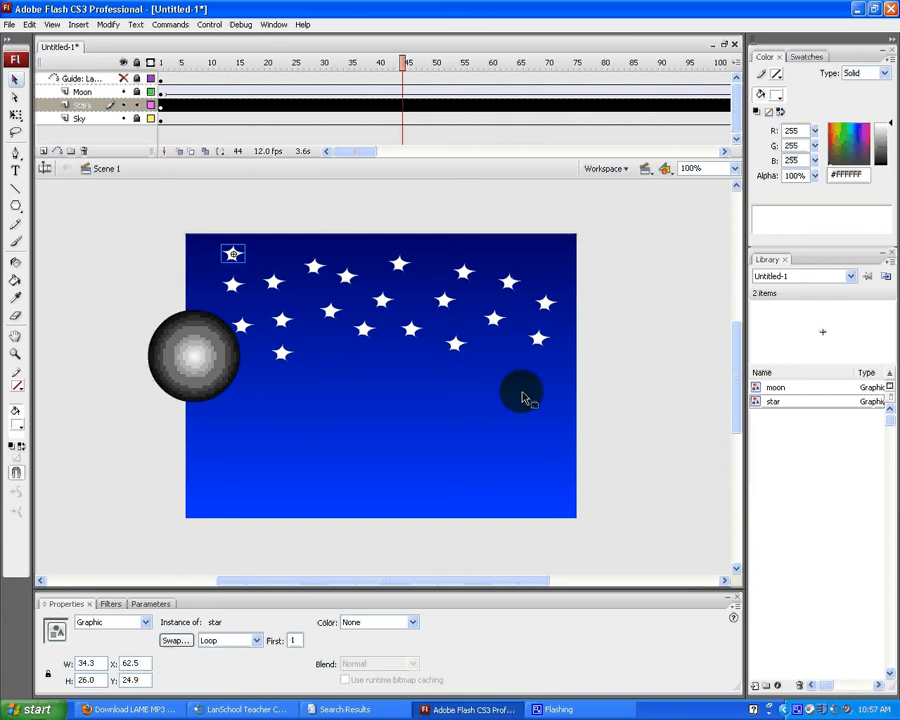
click(141, 211)
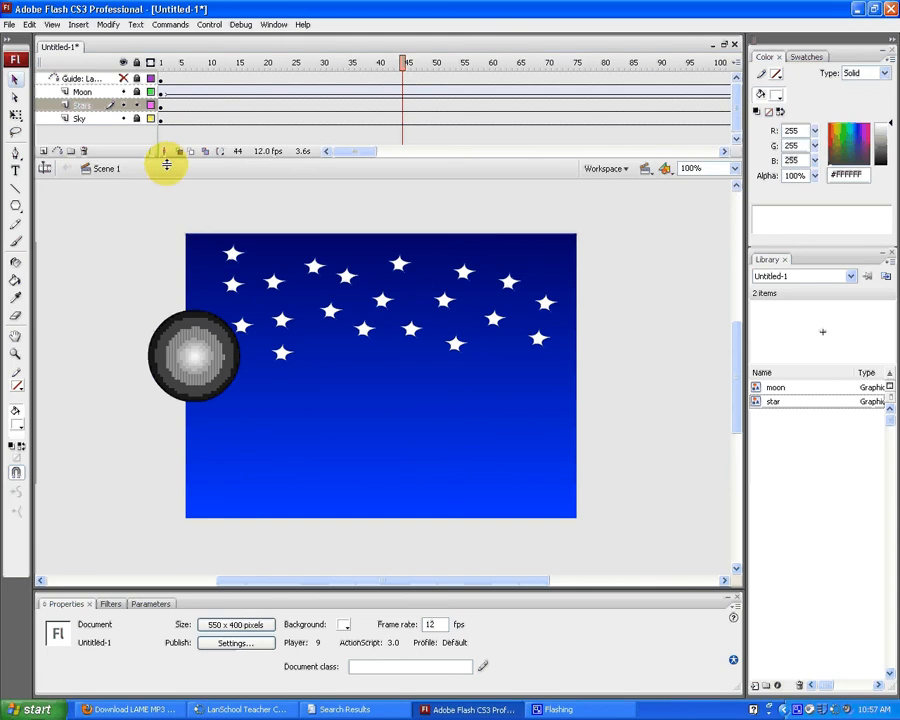
drag(202, 210, 579, 413)
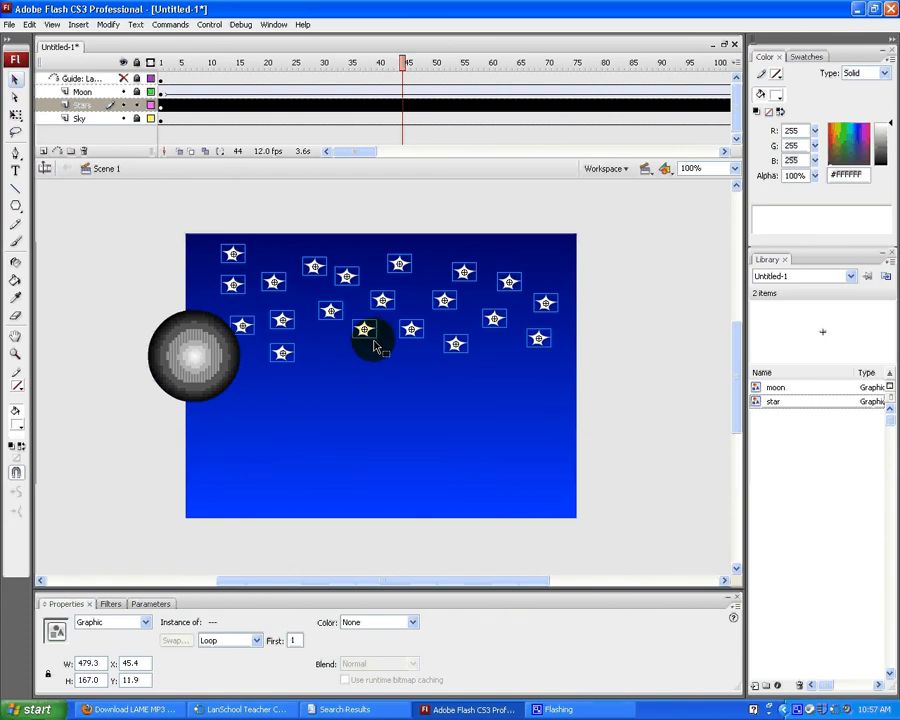
click(412, 622)
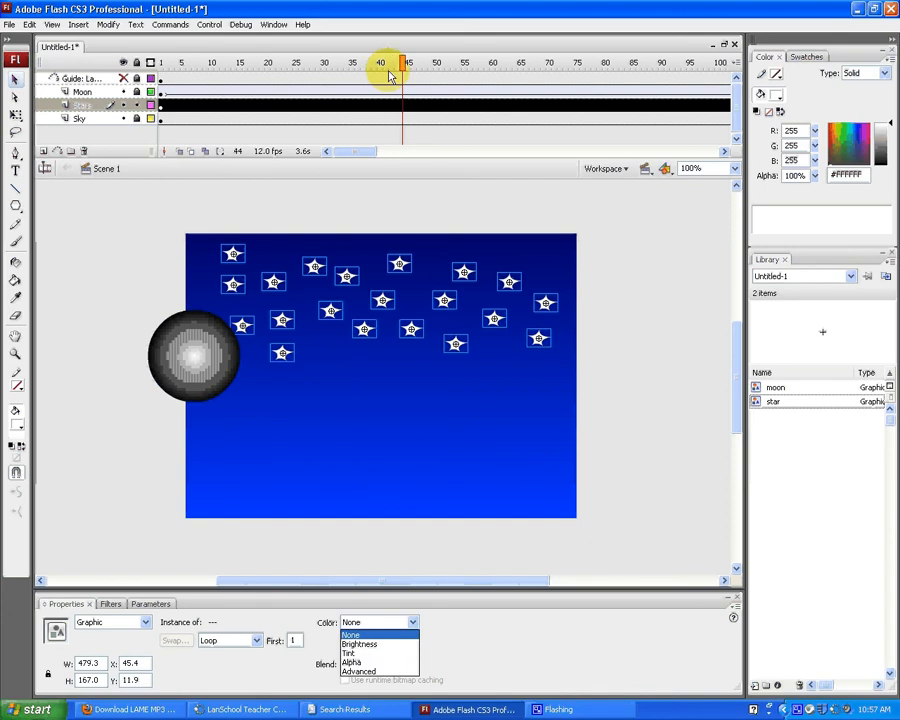
click(160, 112)
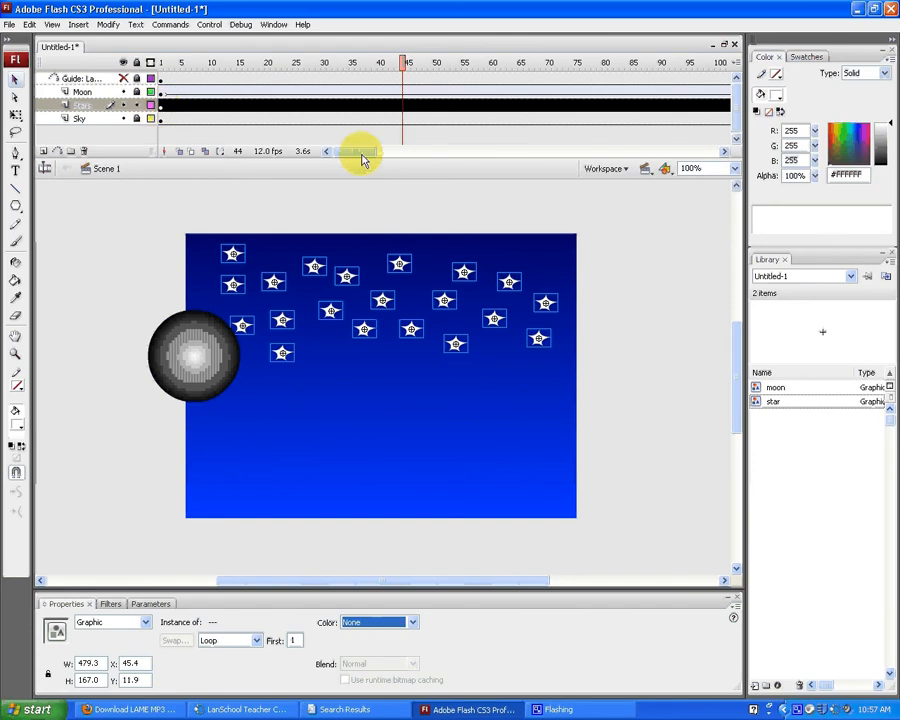
Step: Convert the last frame of the Stars layer, frame 301, to a keyframe
drag(361, 155, 466, 155)
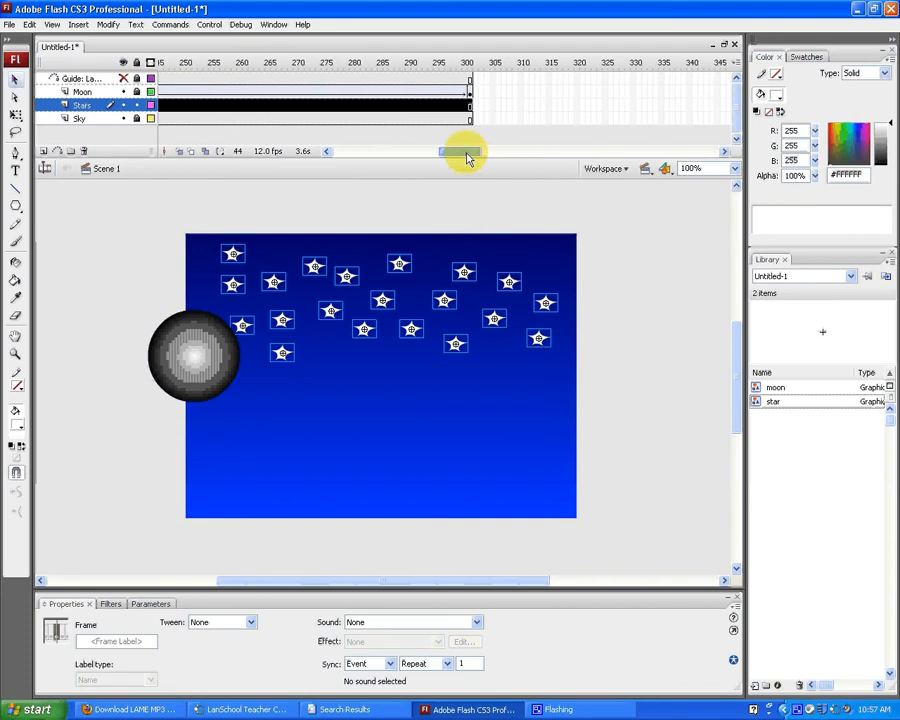
click(458, 112)
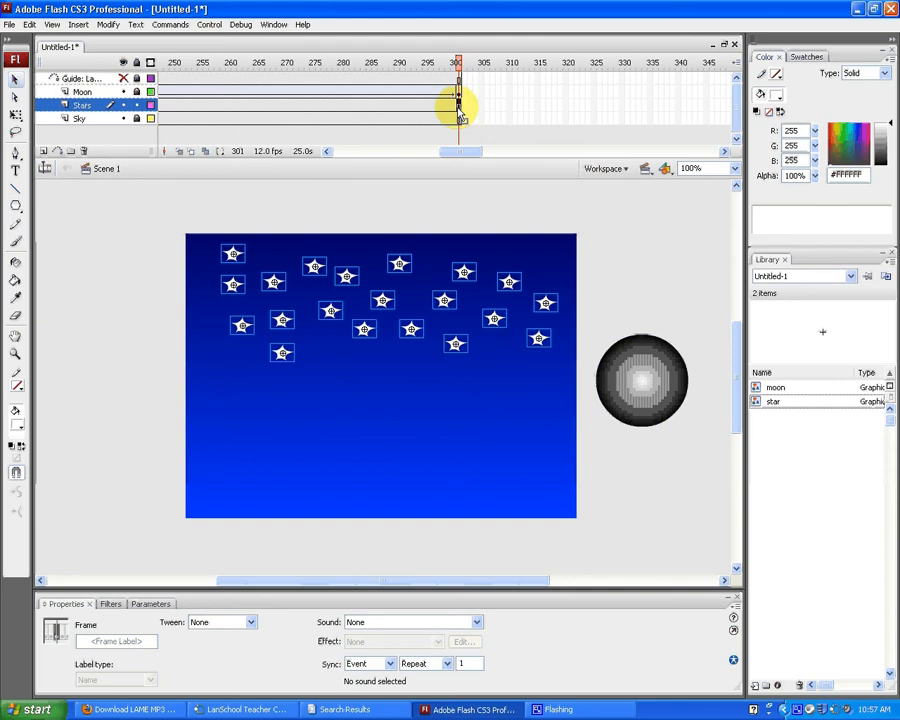
right_click(461, 116)
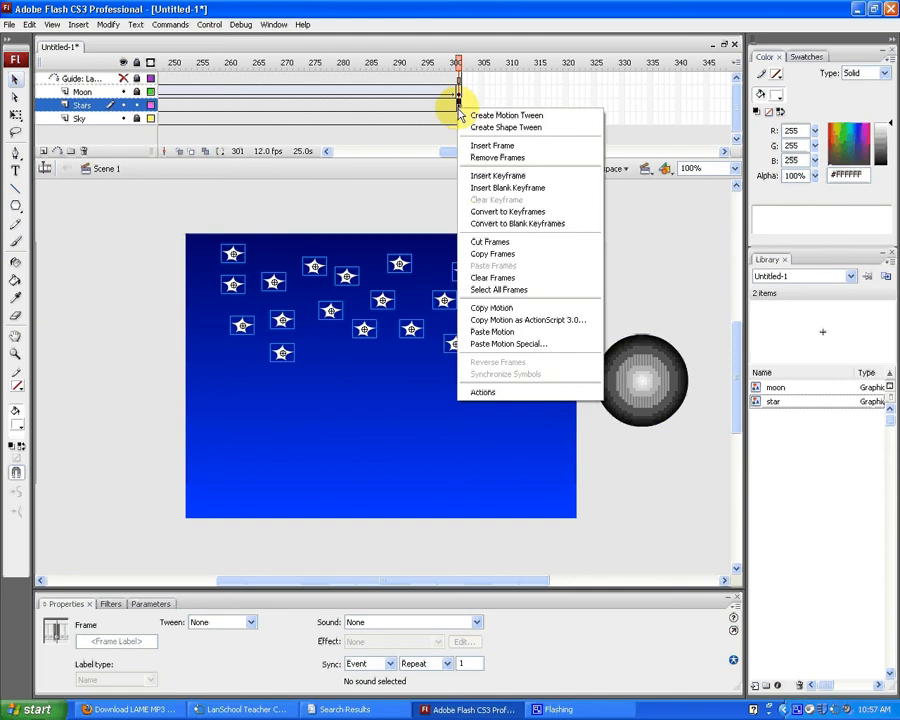
click(491, 217)
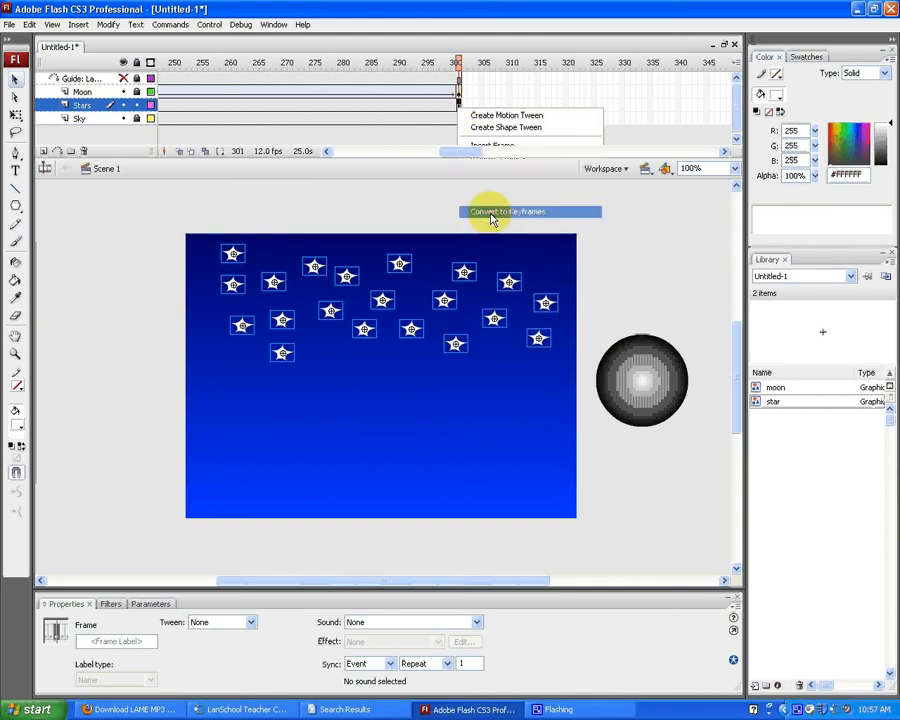
Step: Convert frame 150 of the Stars layer to a keyframe
click(456, 61)
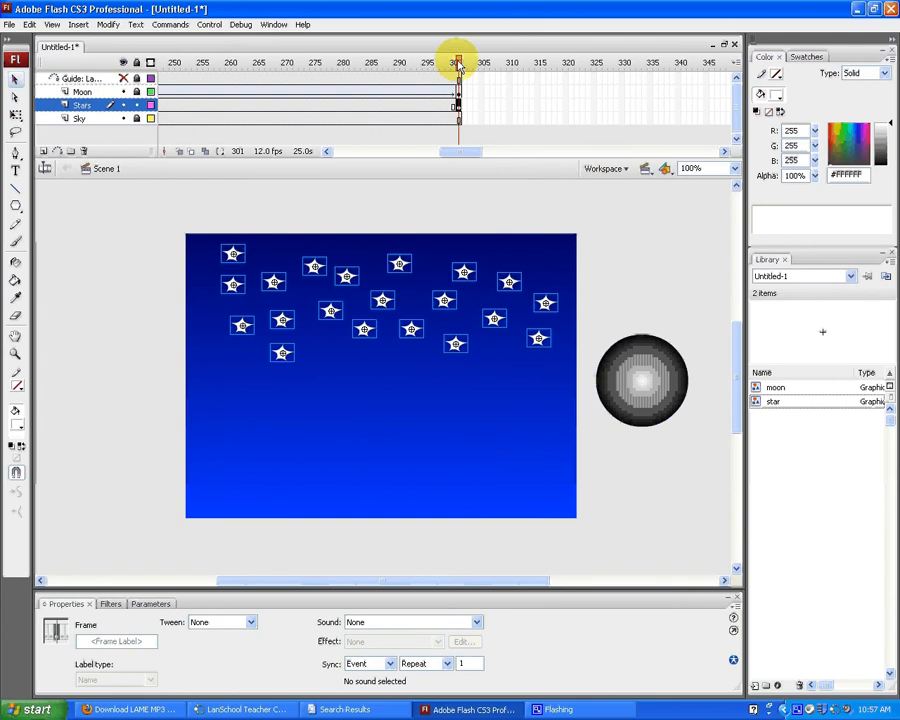
drag(458, 64, 346, 110)
click(341, 105)
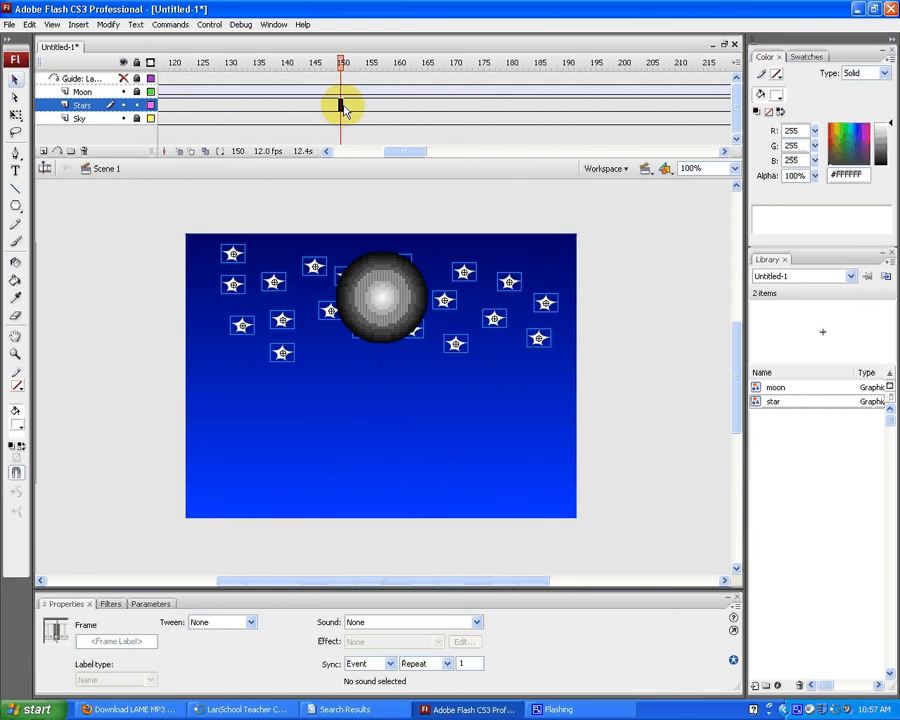
right_click(343, 110)
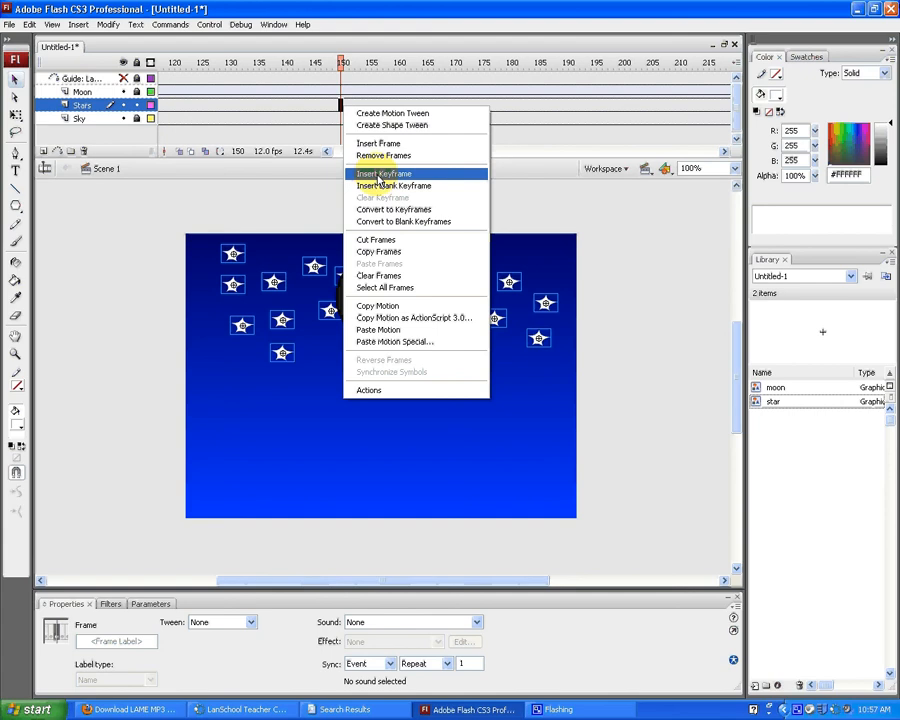
click(393, 222)
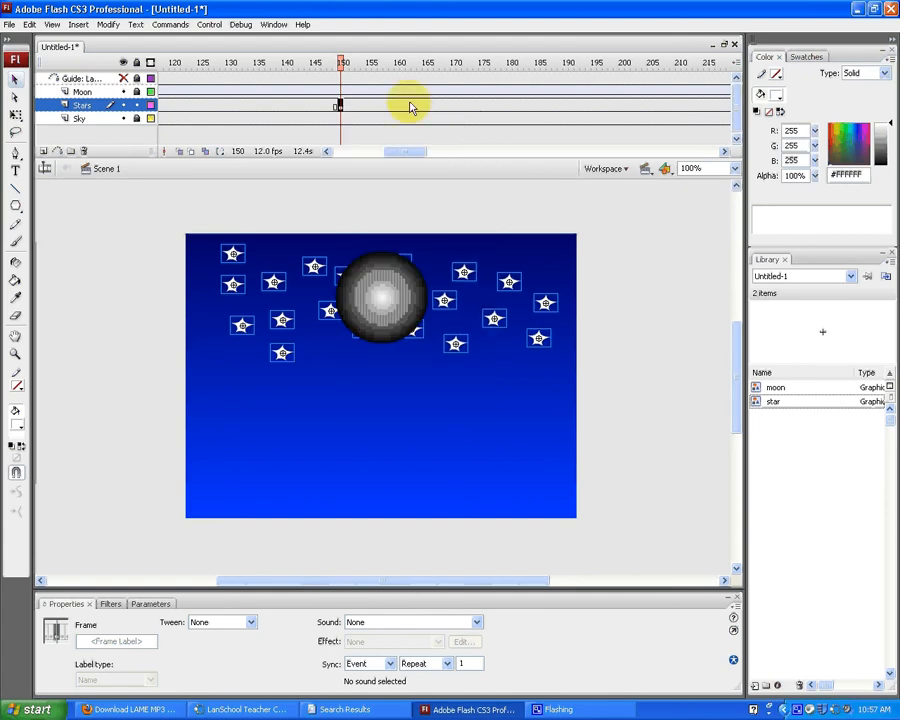
Step: Convert frame 171 of the Stars layer to a keyframe
click(458, 106)
right_click(460, 107)
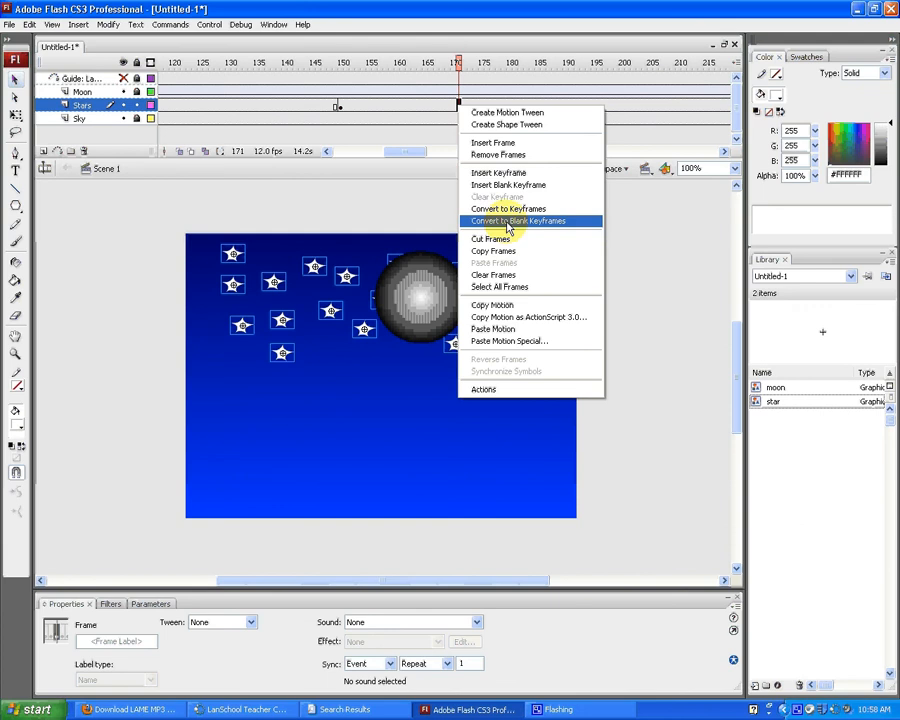
click(509, 221)
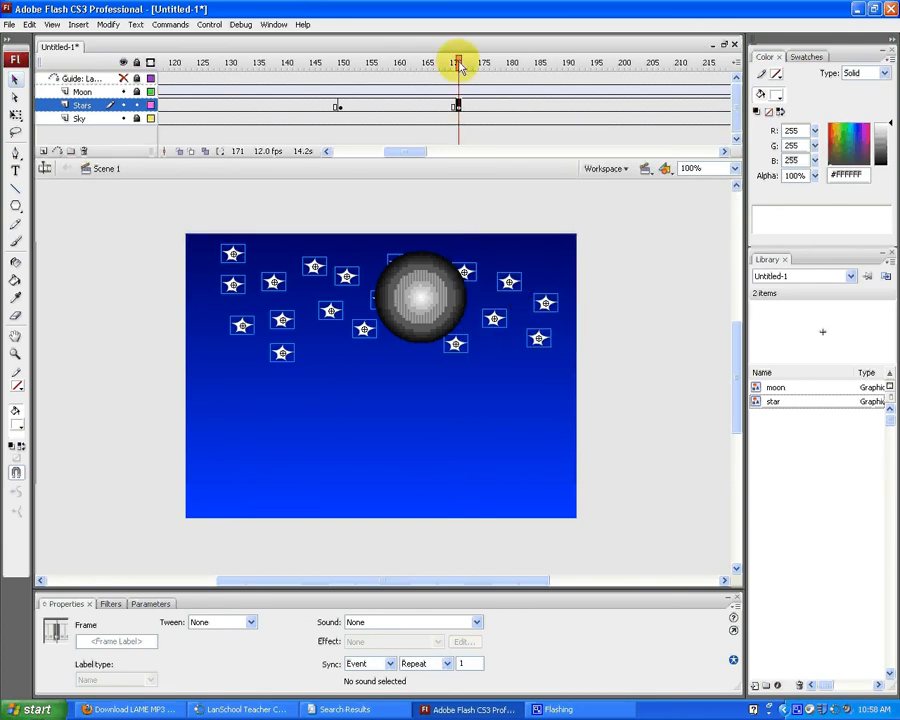
Step: Select all the stars on frame 1 of the Stars layer and set their color effect to Alpha 12%
drag(460, 66, 158, 118)
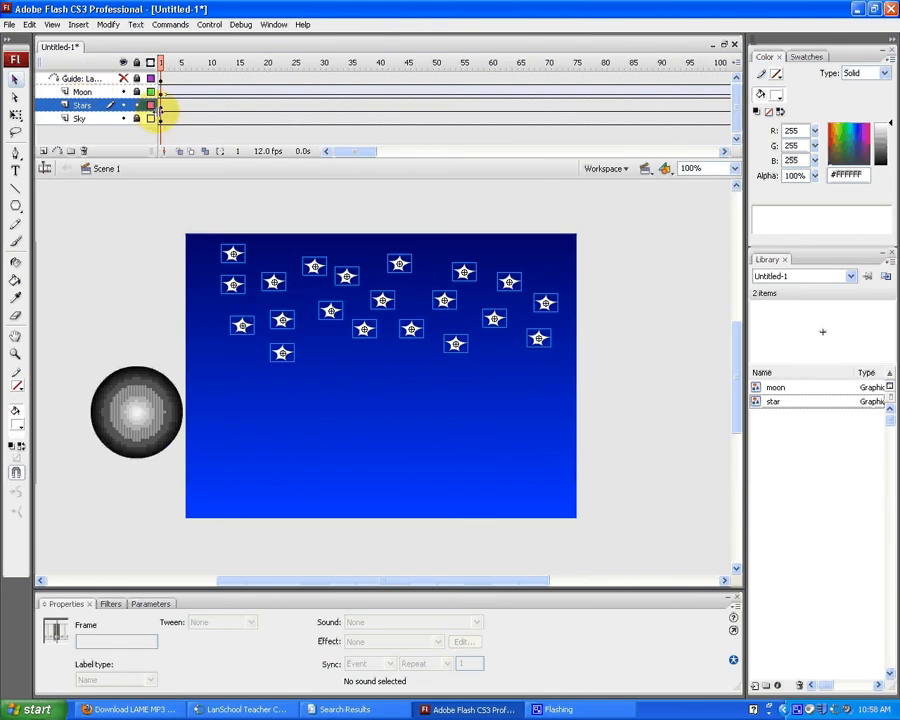
click(162, 106)
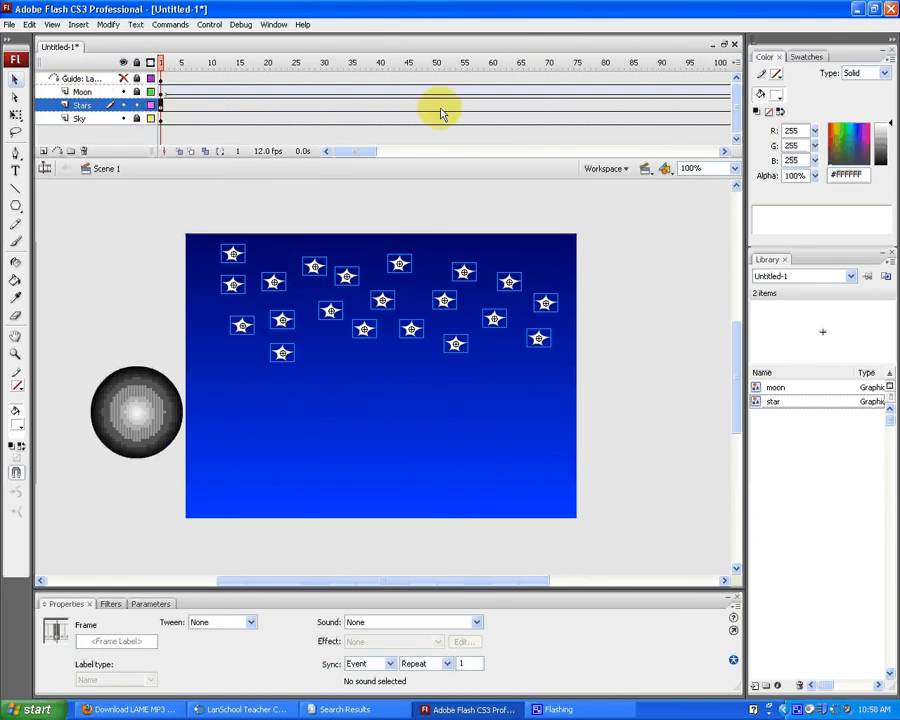
click(407, 271)
click(258, 212)
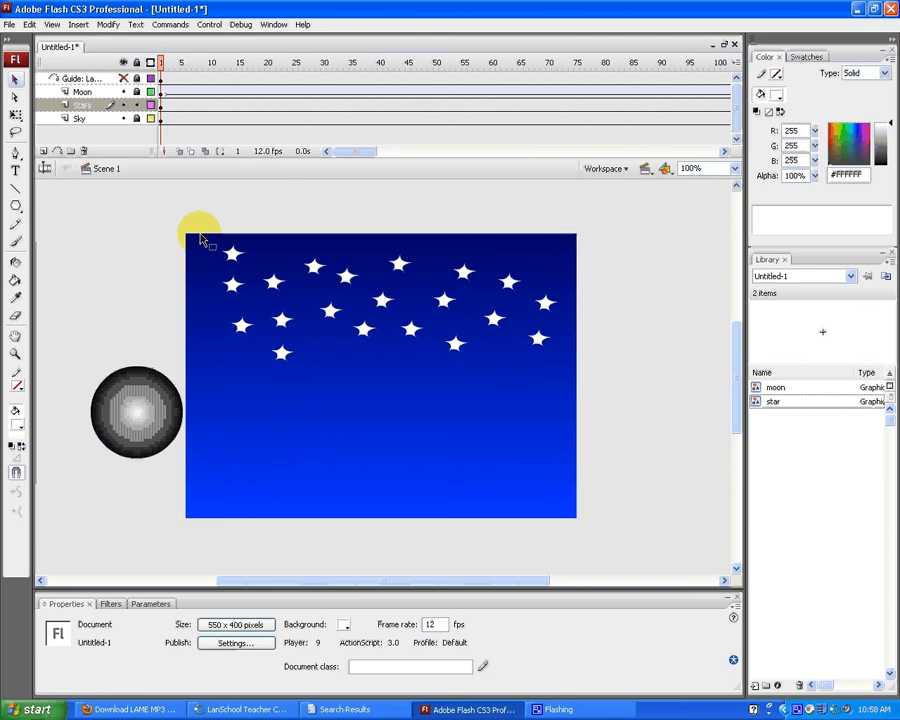
drag(198, 232, 565, 390)
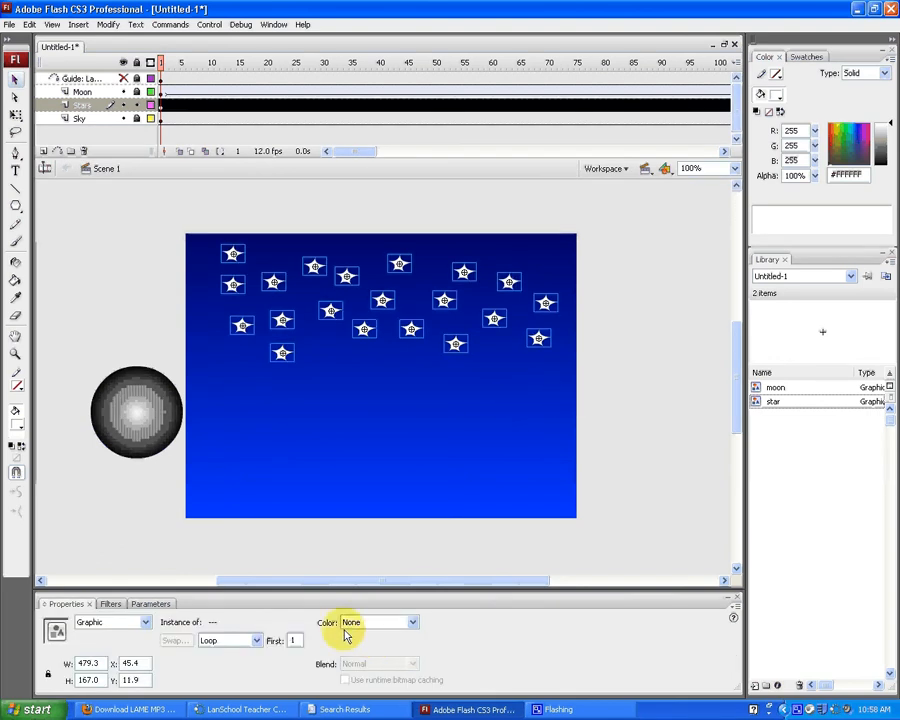
click(420, 624)
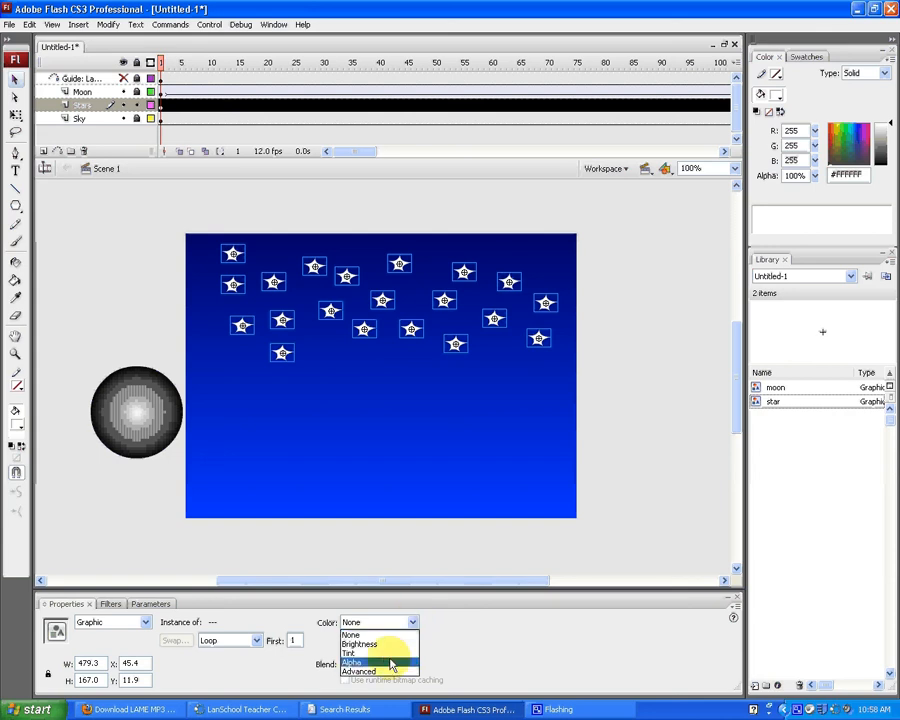
click(391, 663)
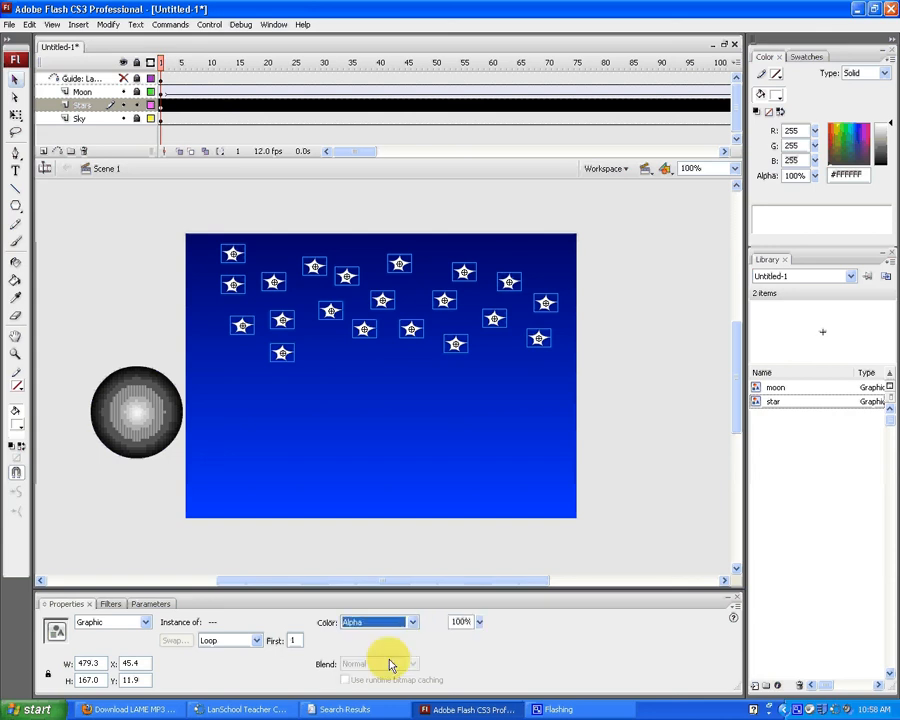
click(480, 622)
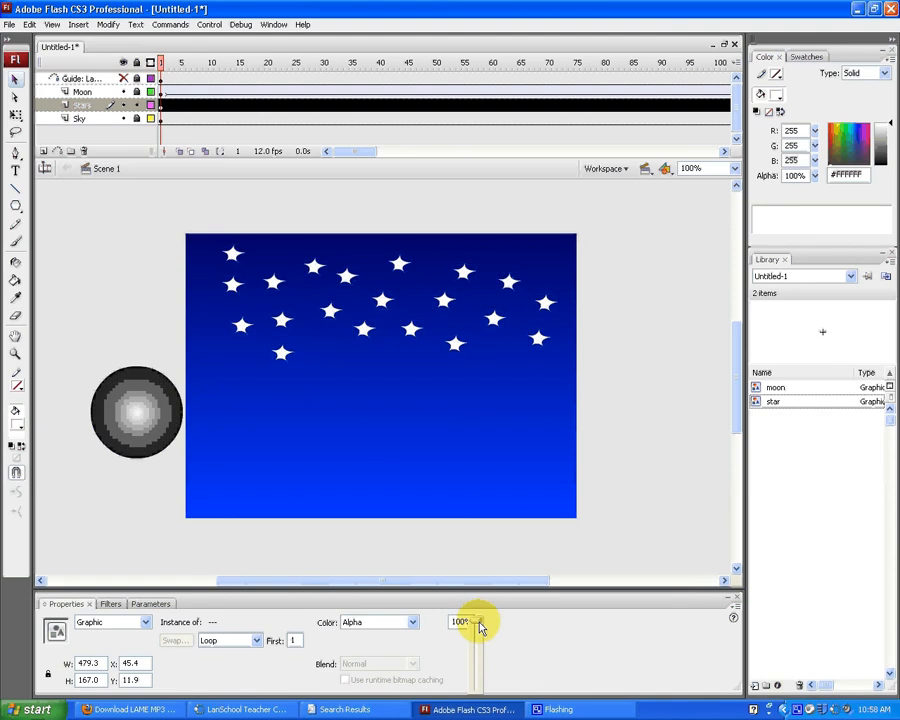
drag(480, 622, 477, 686)
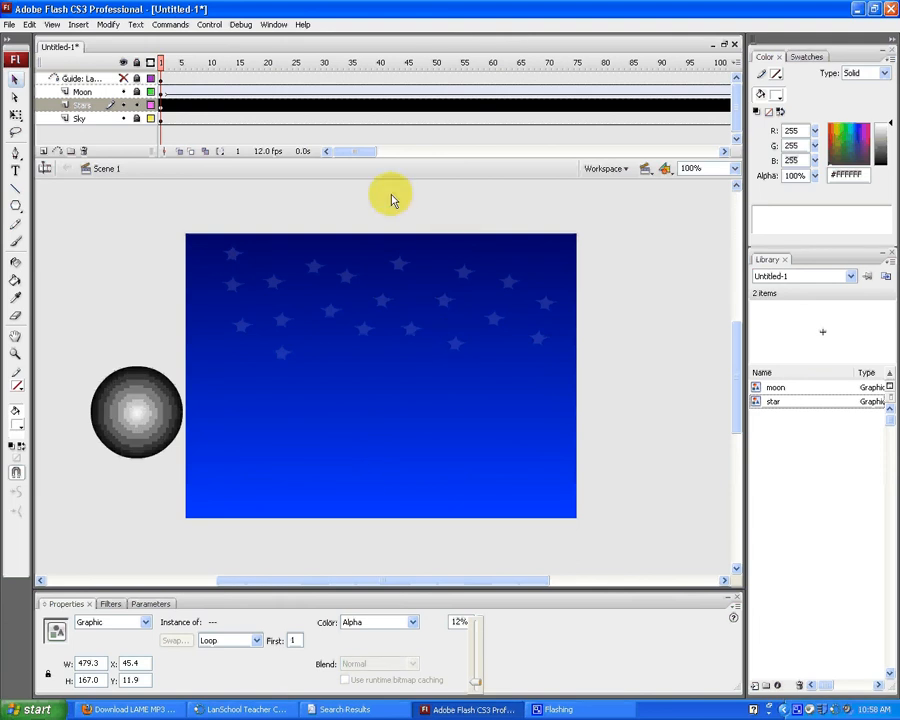
Step: Set the color effect of all the stars in the frame 150 keyframe to Alpha 100%
click(373, 155)
drag(350, 152, 393, 155)
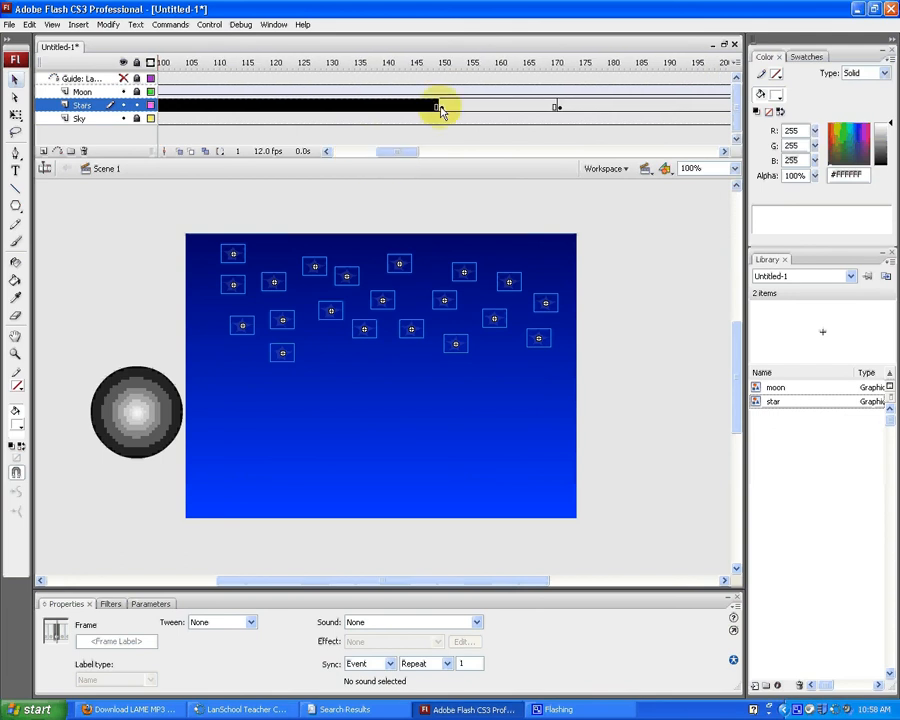
click(442, 106)
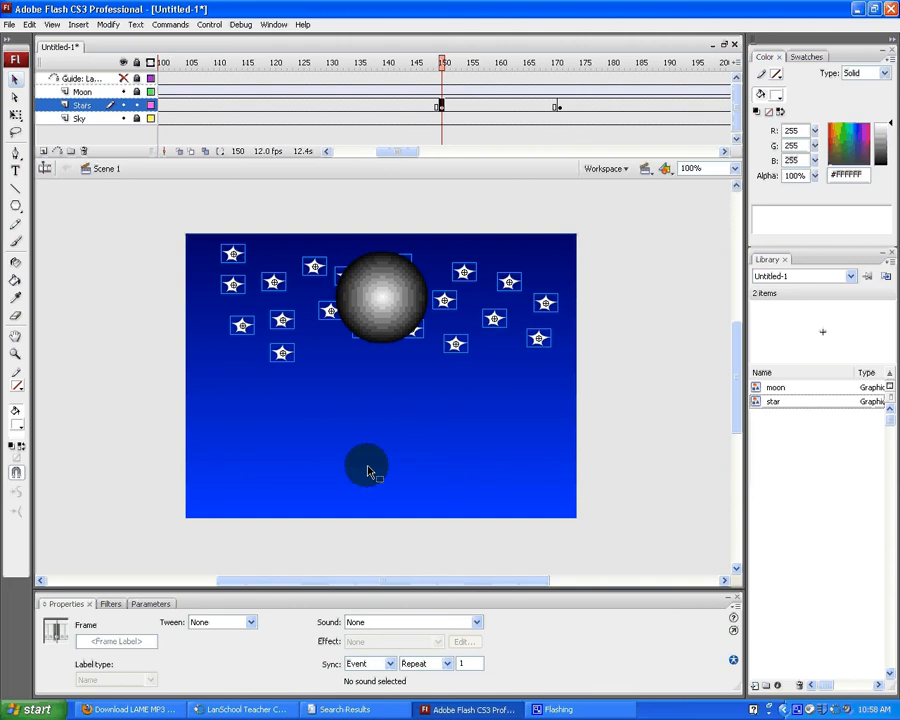
click(14, 80)
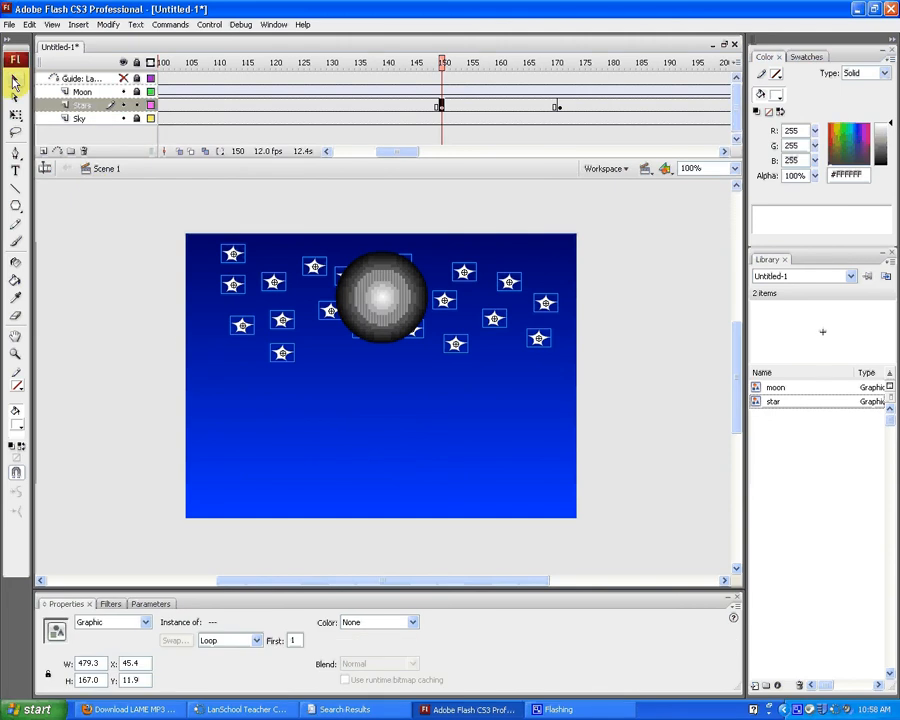
click(413, 624)
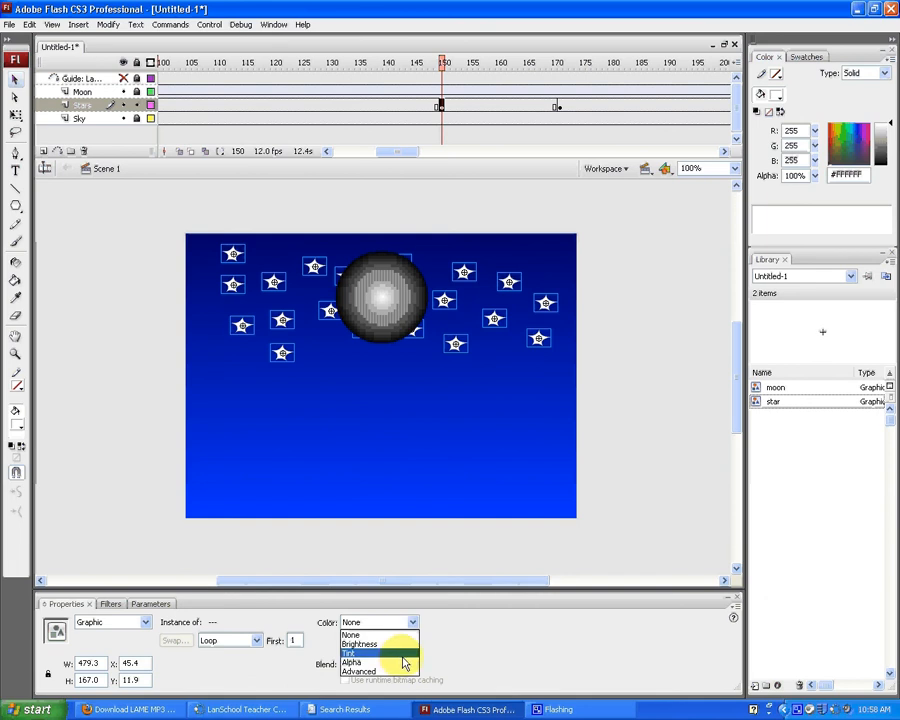
click(400, 663)
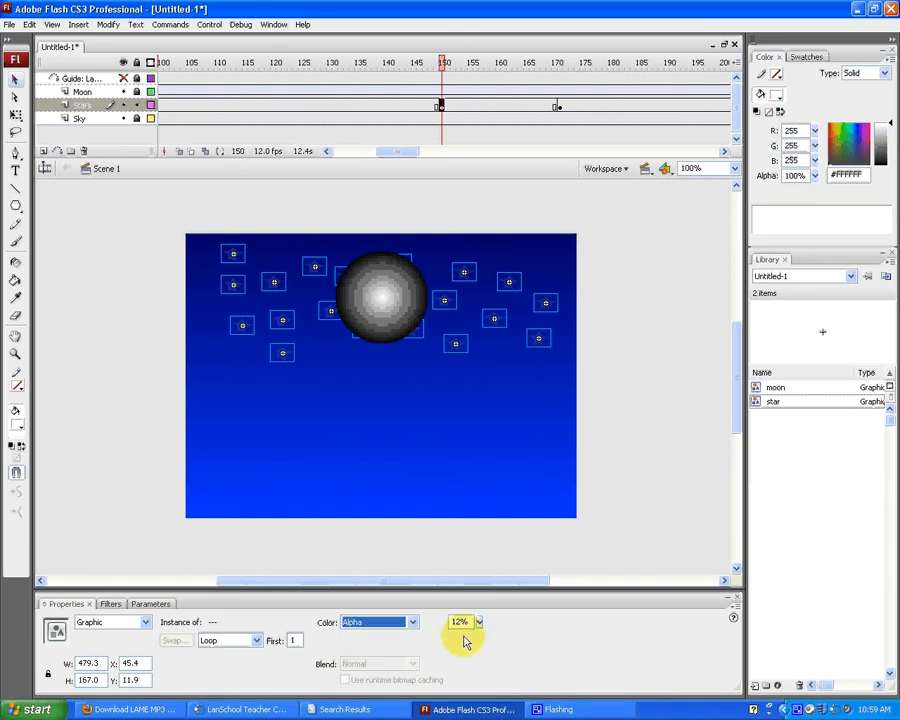
drag(479, 622, 459, 544)
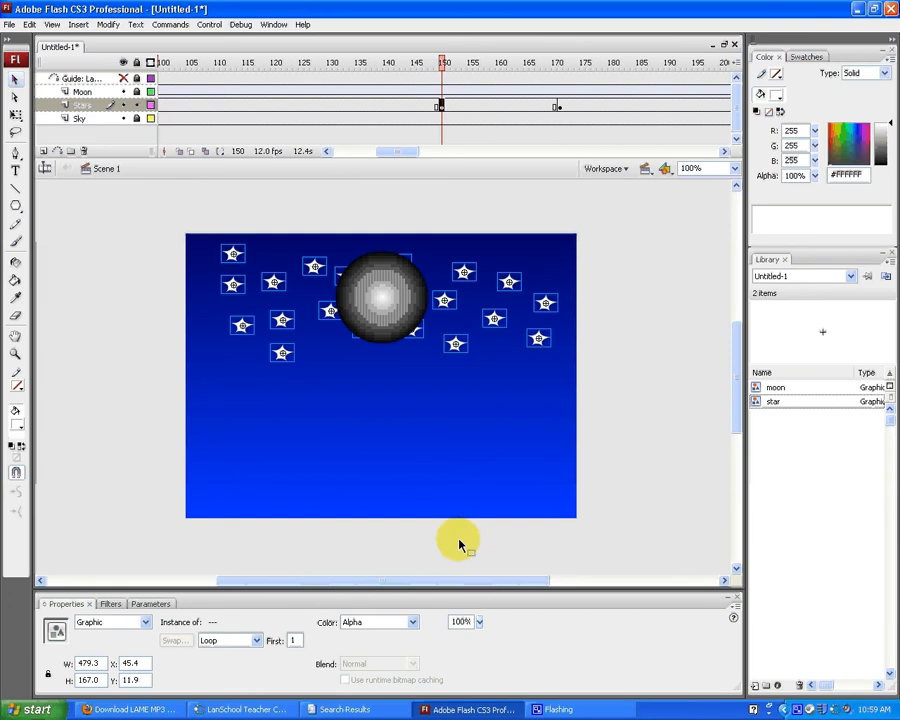
Step: Create a motion tween on the Stars layer between the keyframes at frames 1 and 150
right_click(302, 108)
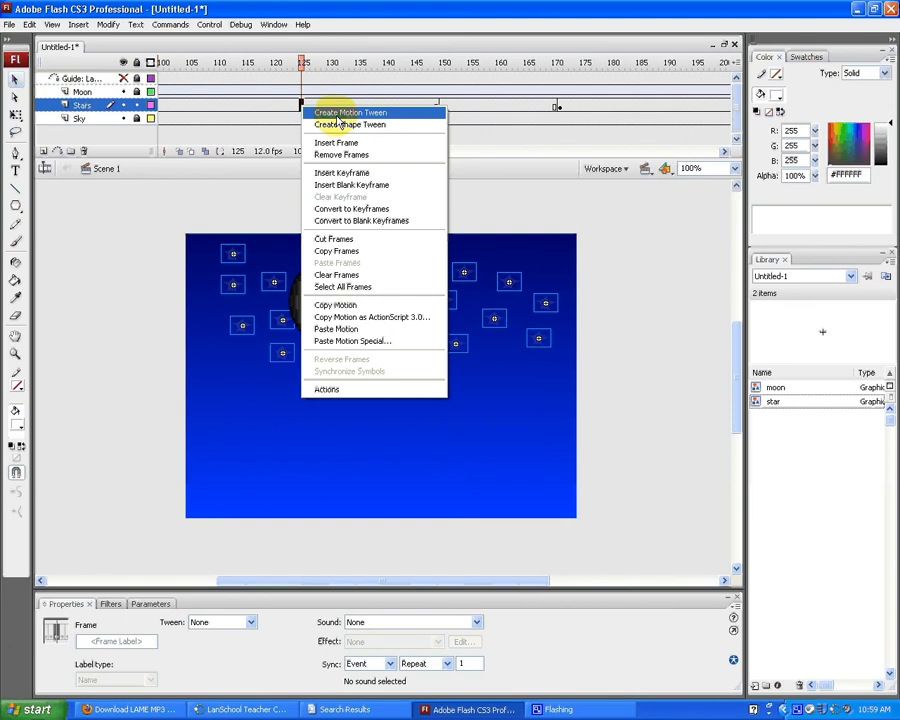
click(338, 114)
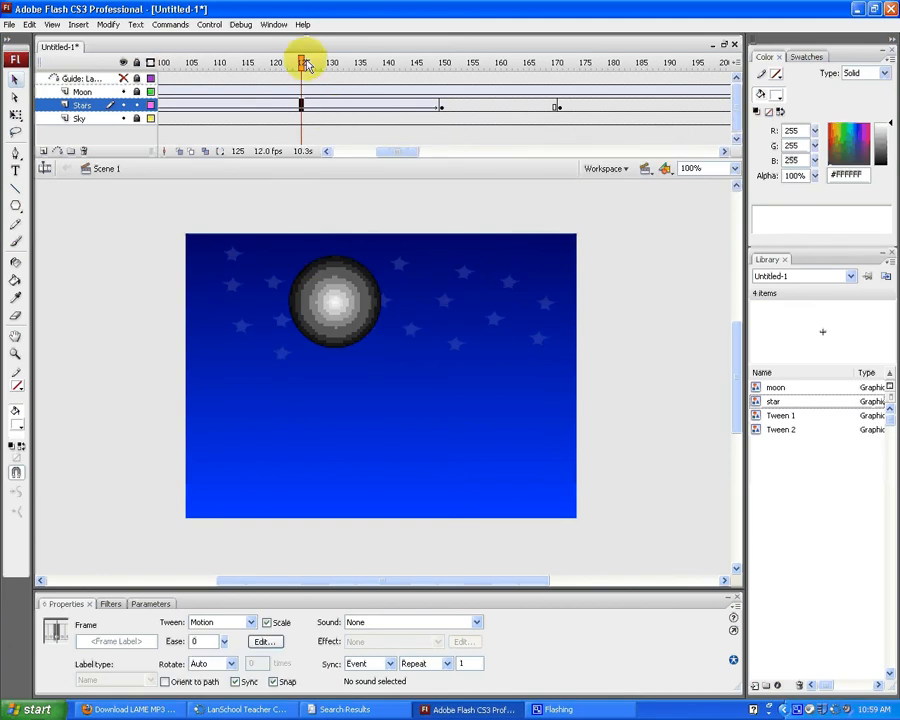
drag(303, 66, 199, 112)
Step: Select the tweened stars instance on frame 1 and apply an Alpha color effect of 100%
click(160, 112)
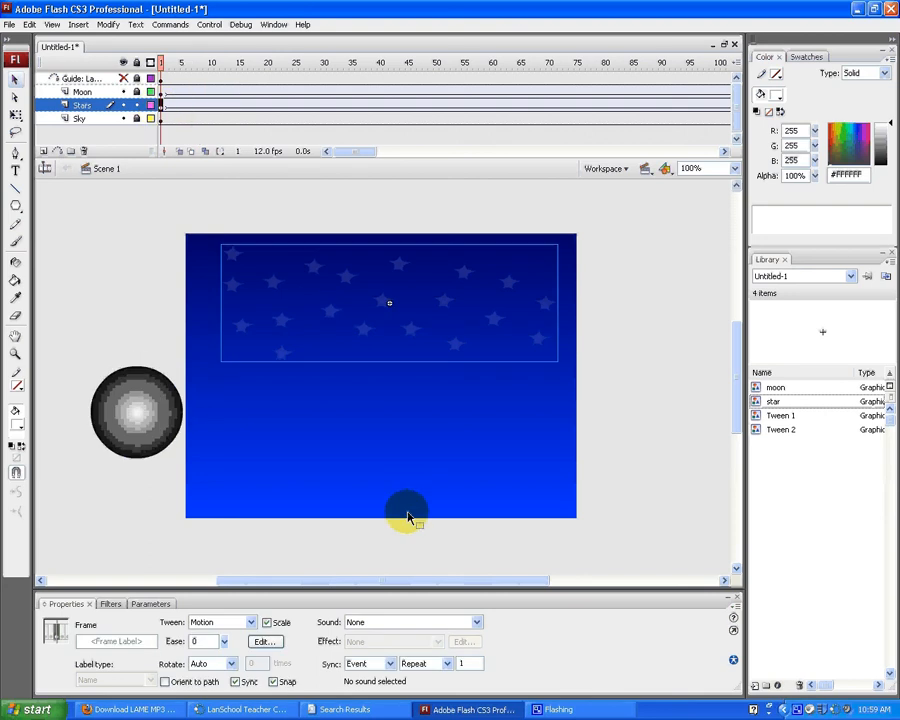
click(15, 80)
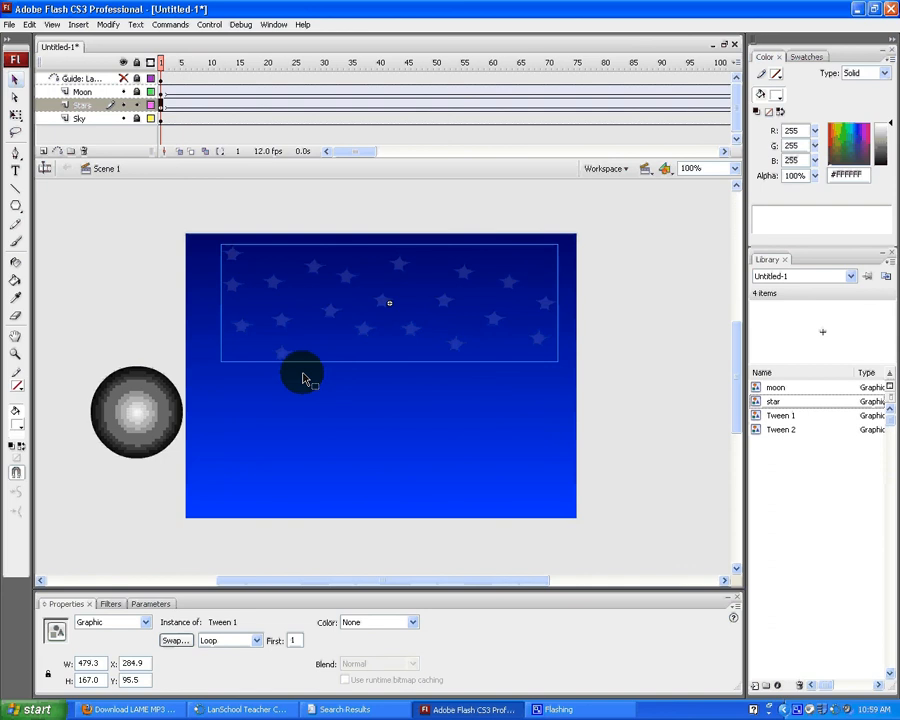
click(371, 328)
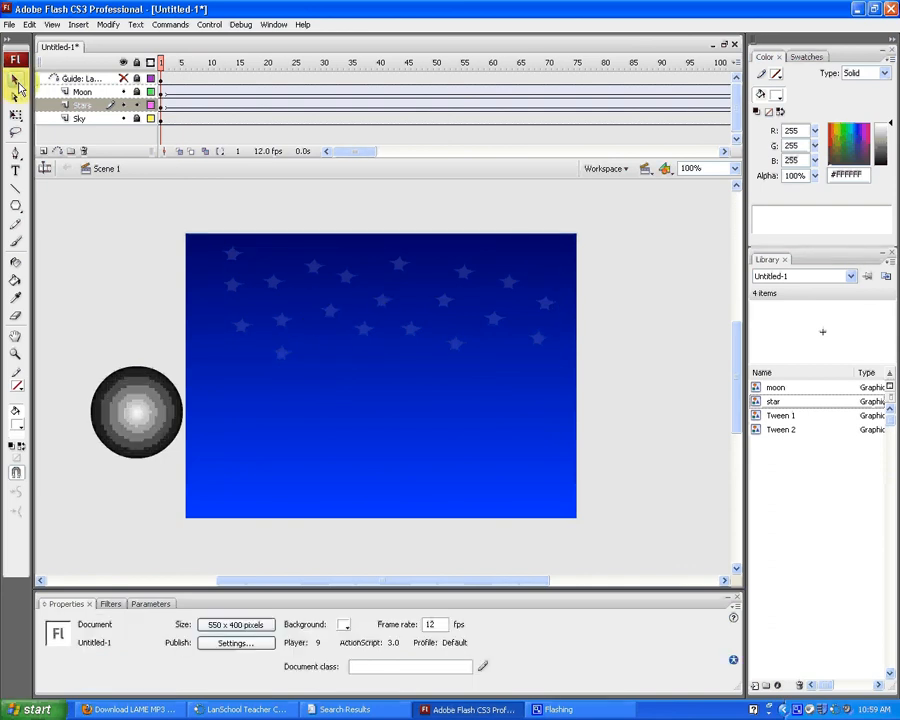
click(17, 84)
drag(205, 241, 565, 405)
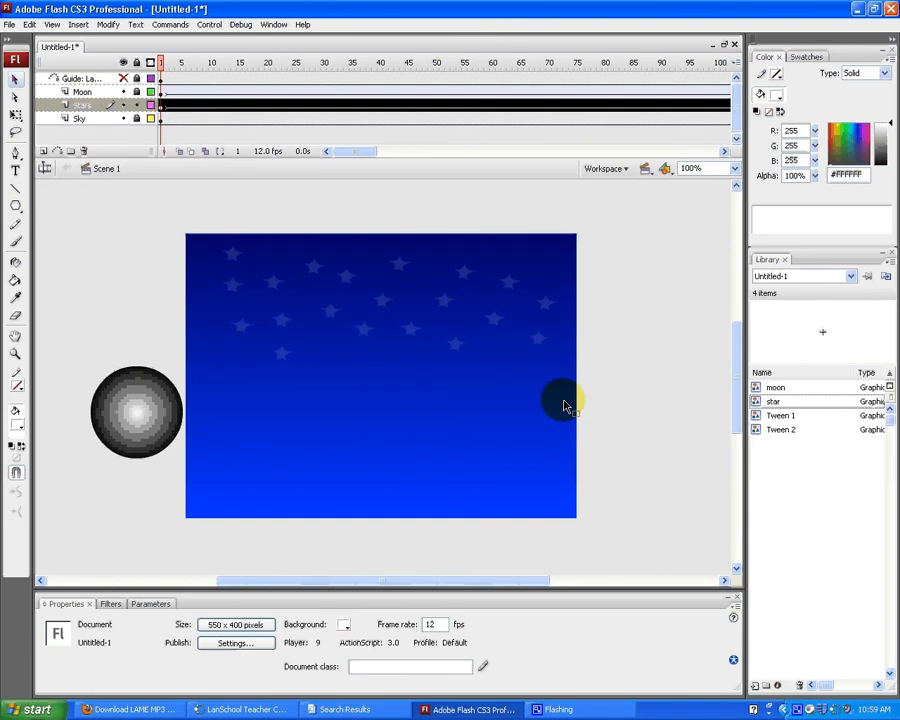
click(412, 622)
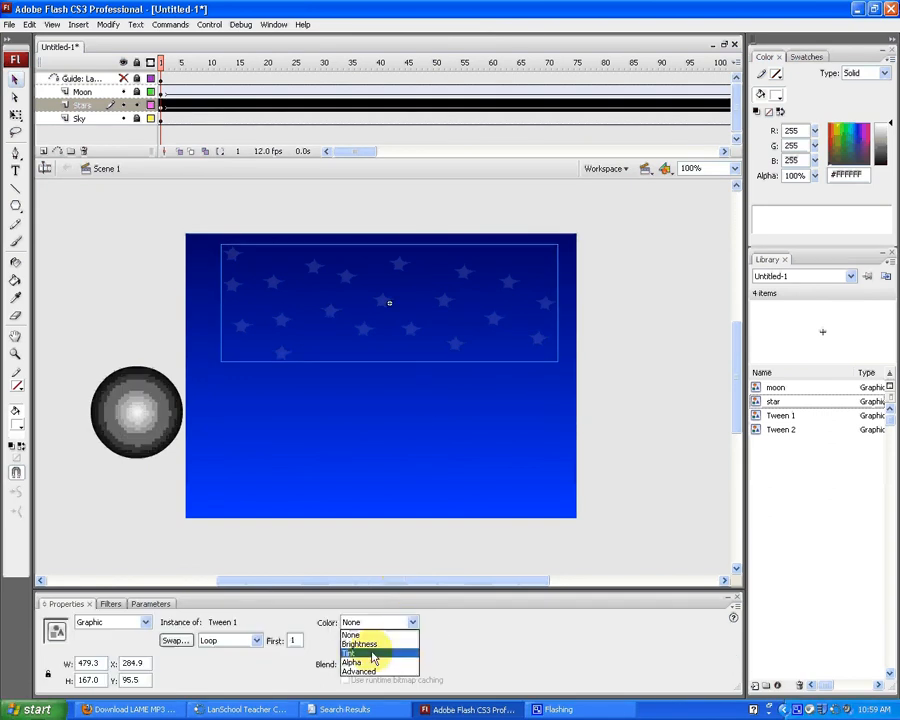
click(385, 659)
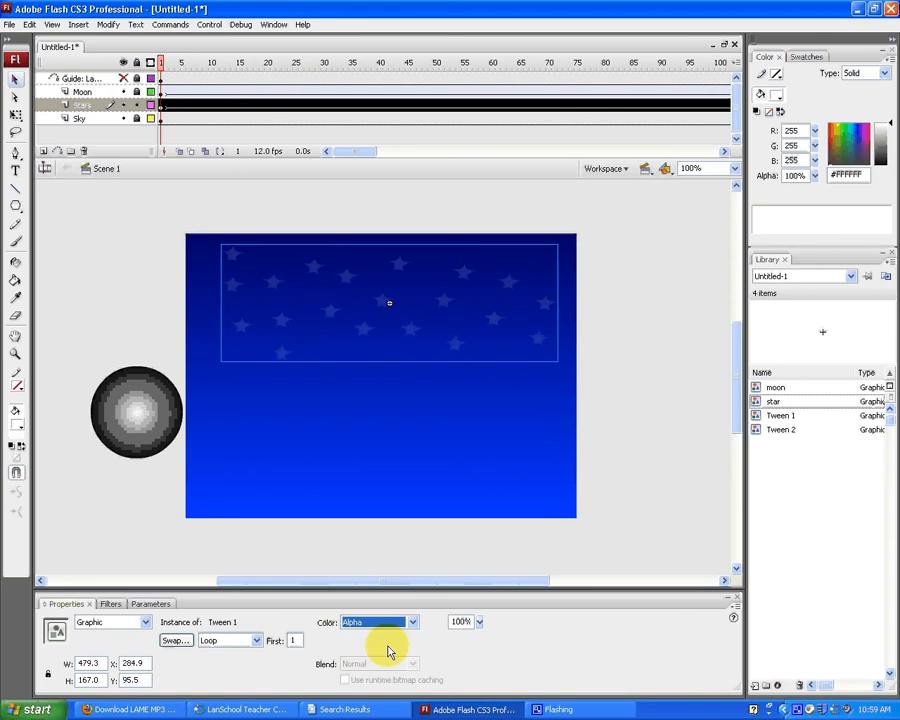
click(479, 622)
mouse_move(477, 640)
mouse_down()
mouse_move(475, 692)
mouse_move(477, 620)
mouse_up()
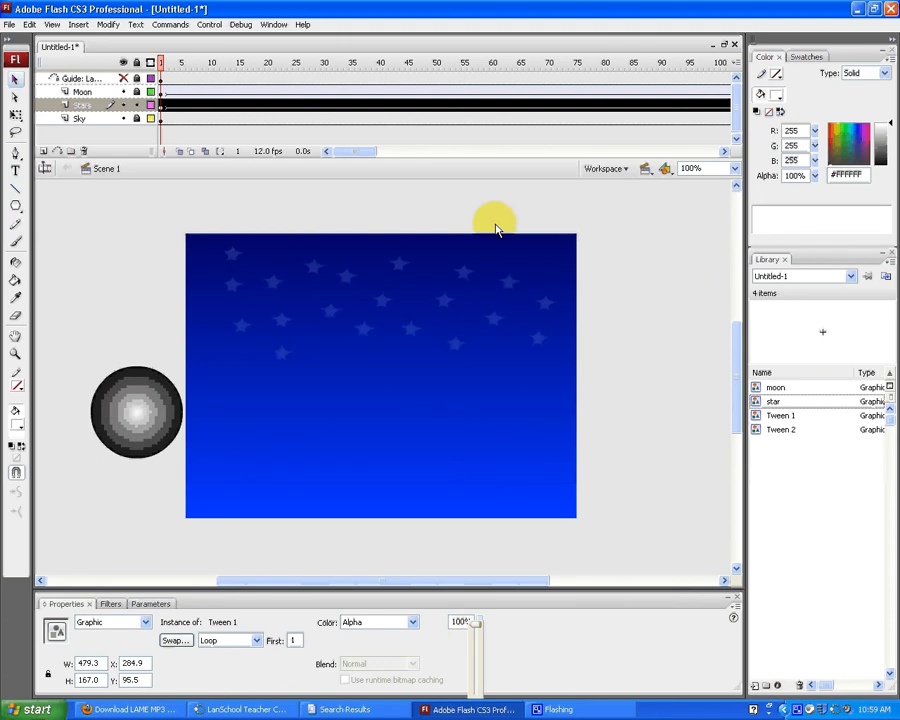
Step: Convert all the stars in the frame 171 keyframe into one graphic symbol named "star group"
click(356, 147)
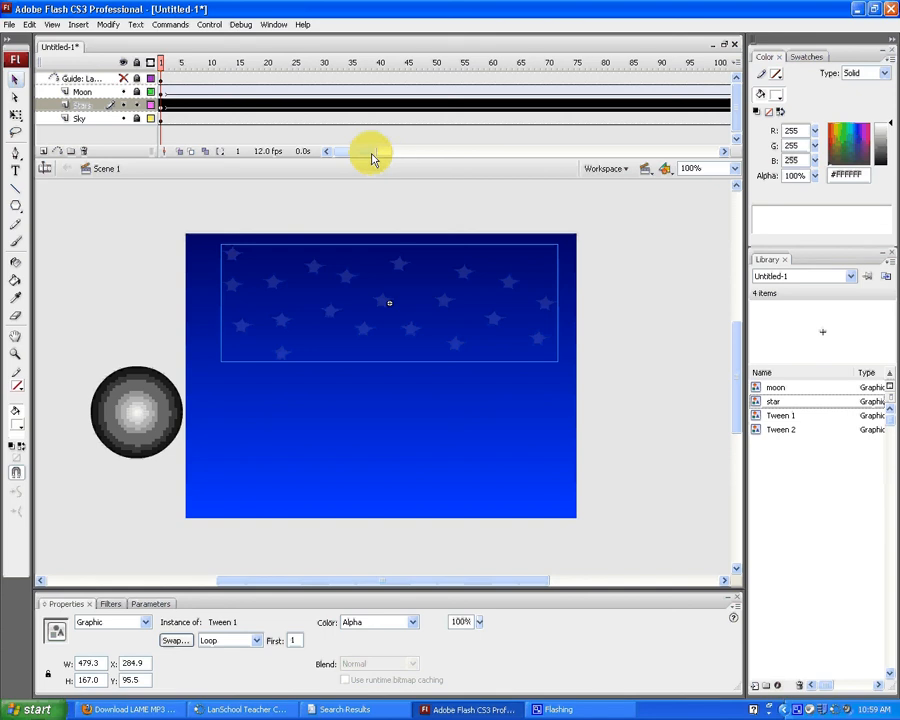
drag(371, 155, 435, 157)
click(302, 106)
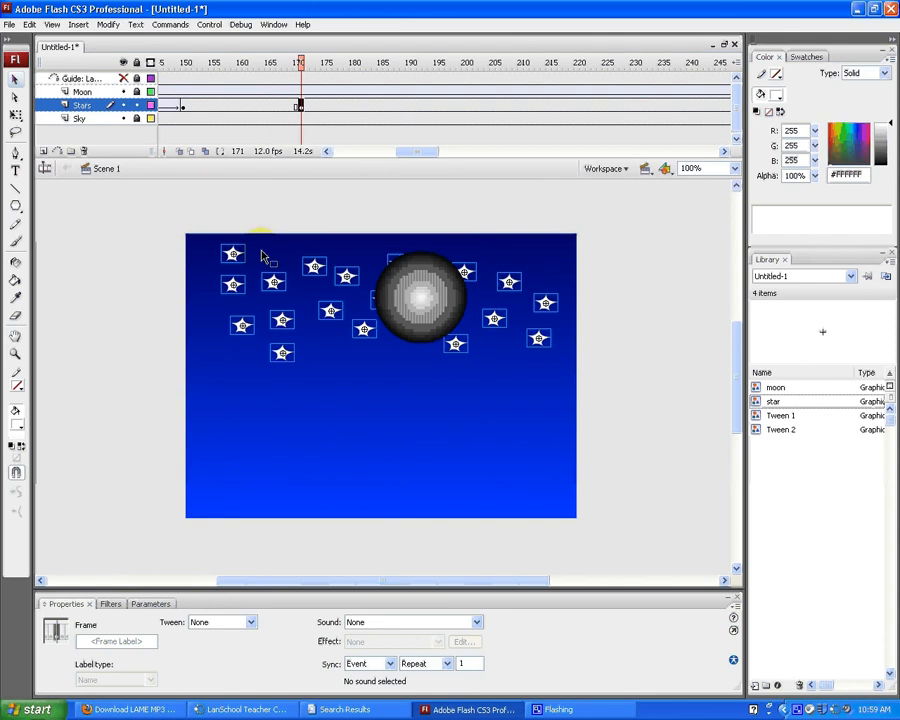
right_click(231, 255)
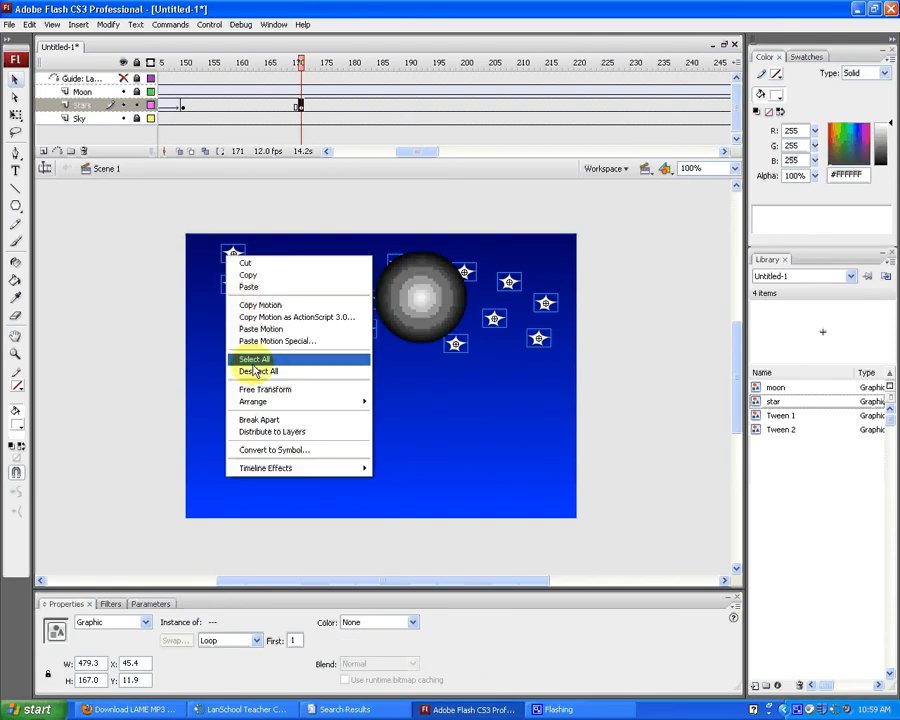
click(292, 460)
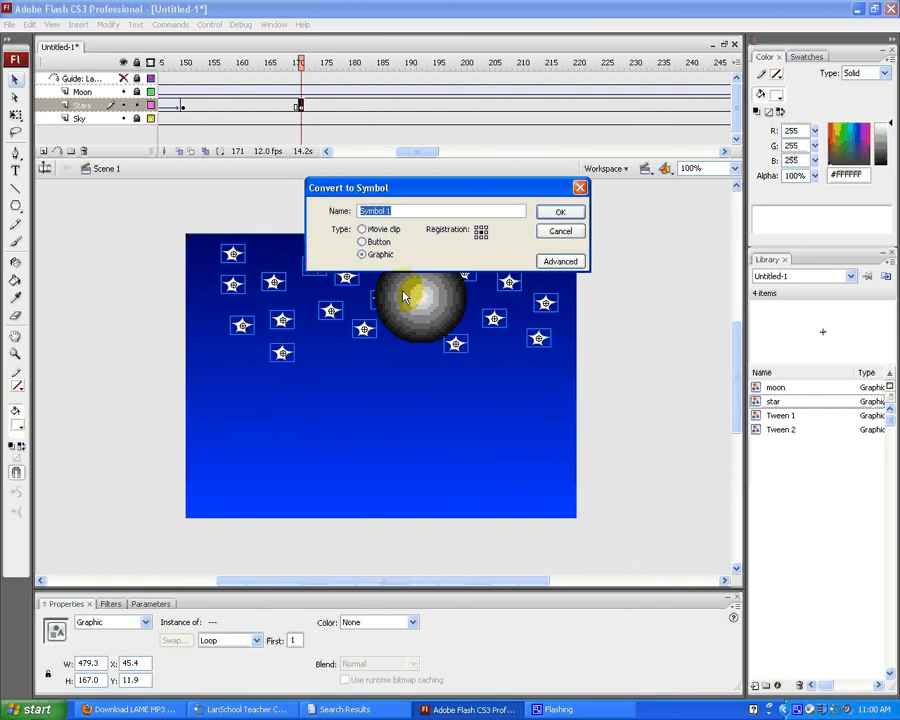
text(star group)
click(553, 214)
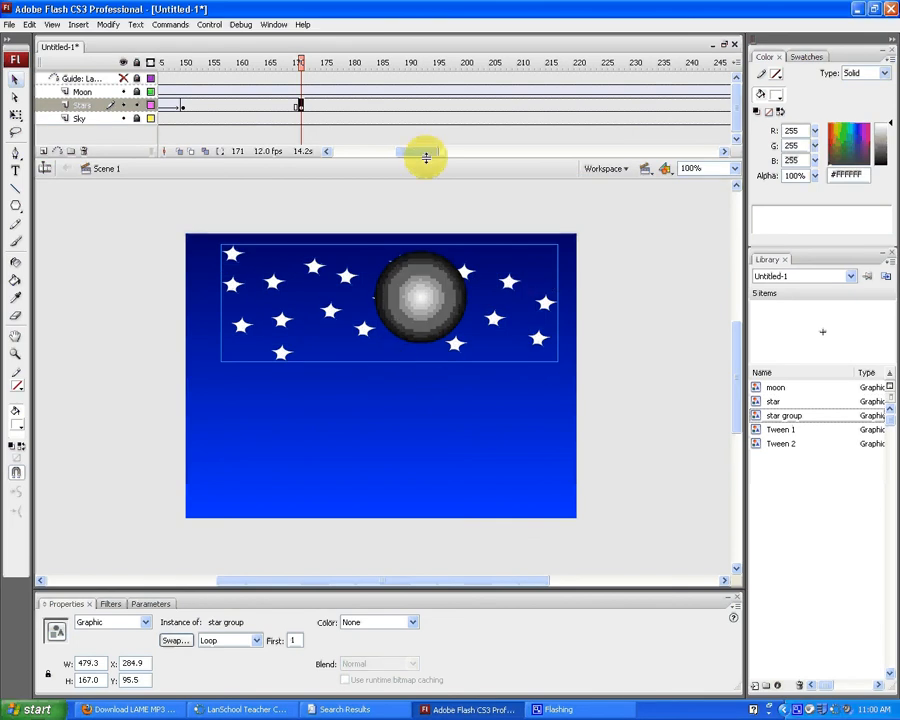
Step: Remove frame 301 from the Stars layer and convert frame 300 to a keyframe
drag(426, 157, 466, 158)
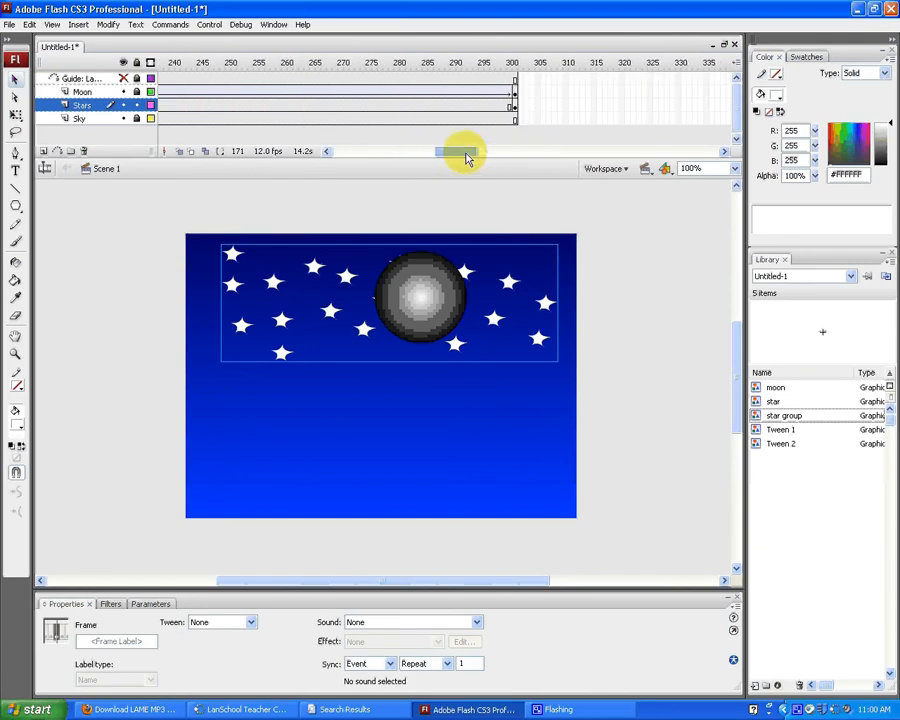
click(514, 106)
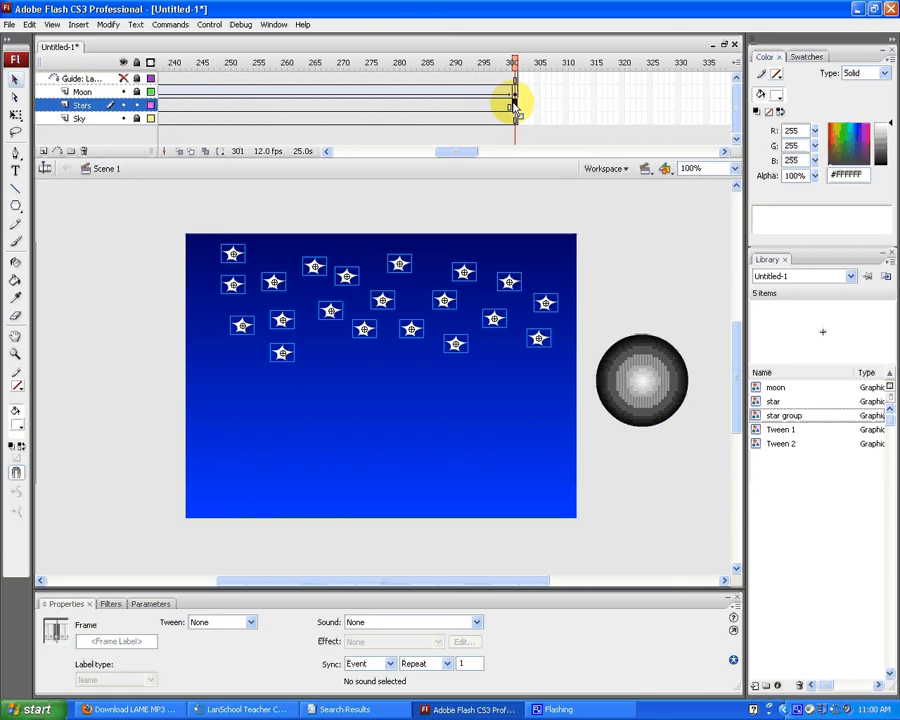
right_click(515, 107)
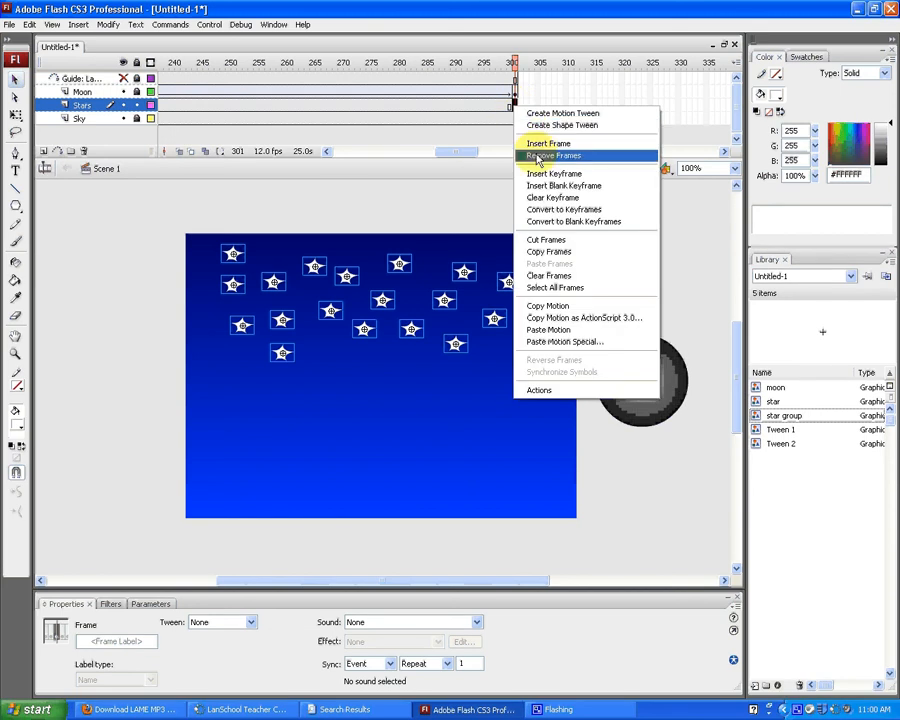
click(538, 157)
right_click(510, 106)
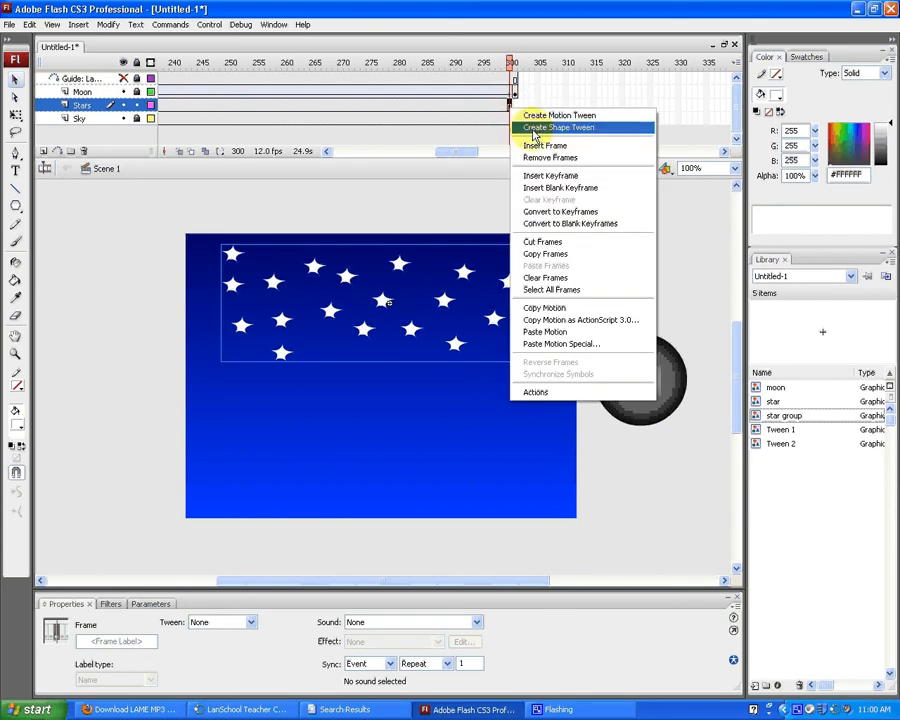
click(545, 211)
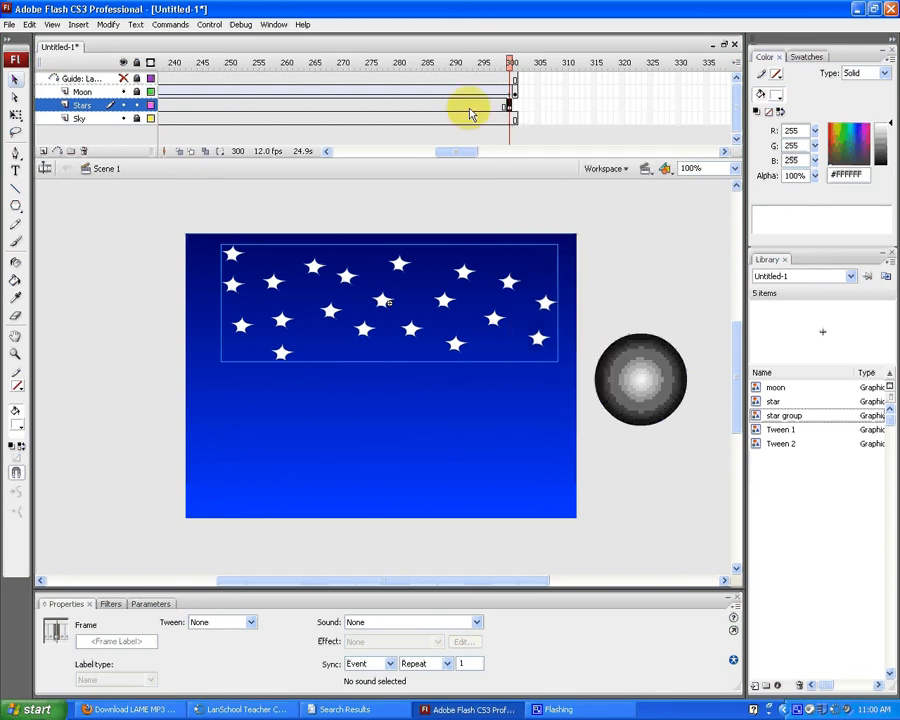
Step: Insert one frame at frame 296 of the Stars layer to push its final keyframe to frame 301
click(486, 105)
right_click(487, 106)
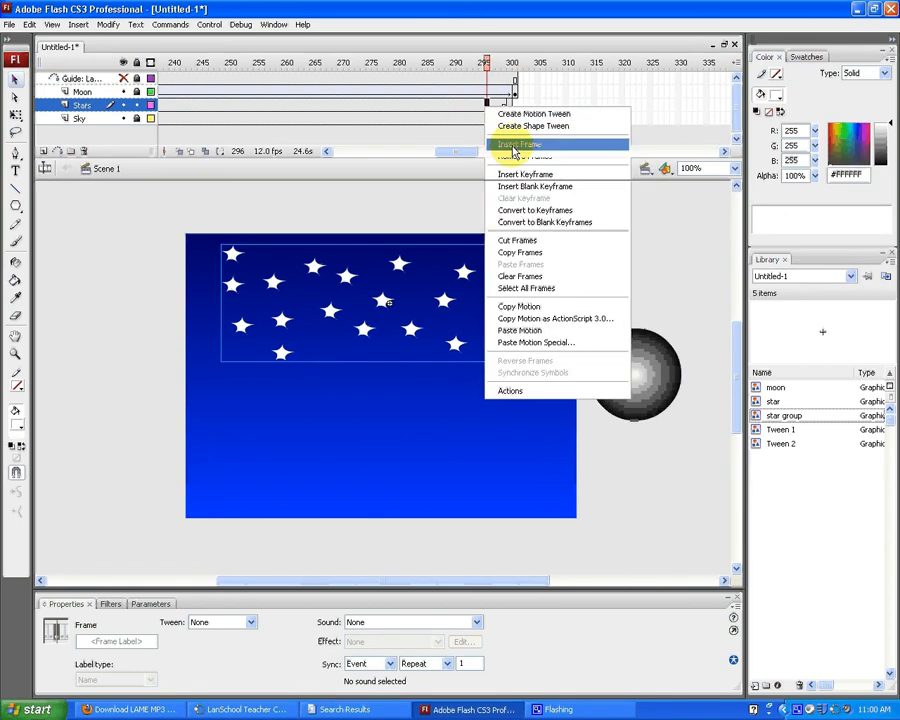
click(514, 147)
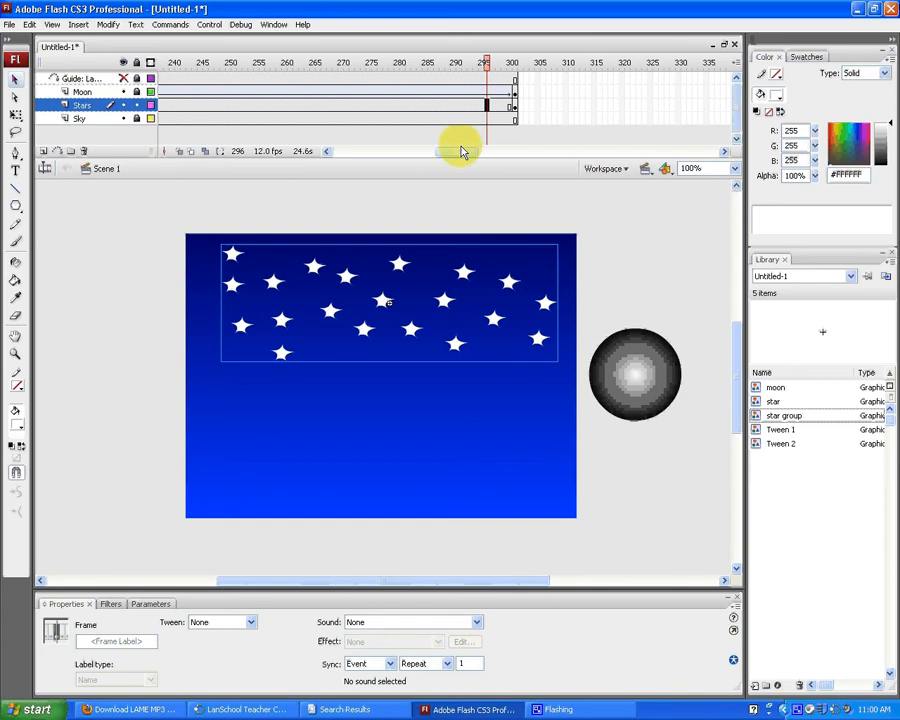
Step: Select the star group instance at the frame 171 keyframe and apply an Alpha color effect of 18%
click(412, 151)
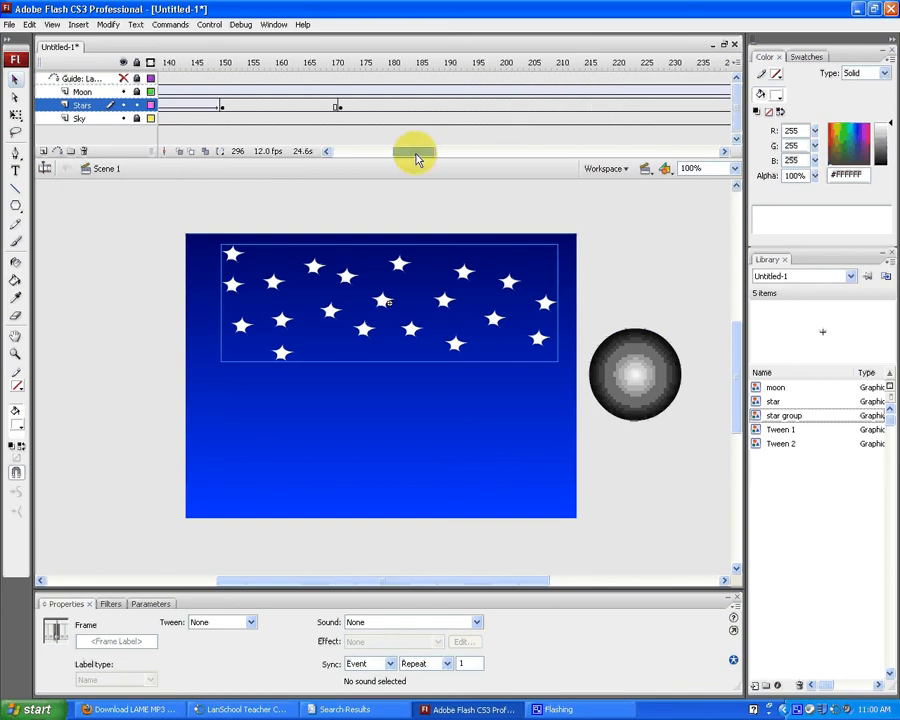
click(341, 108)
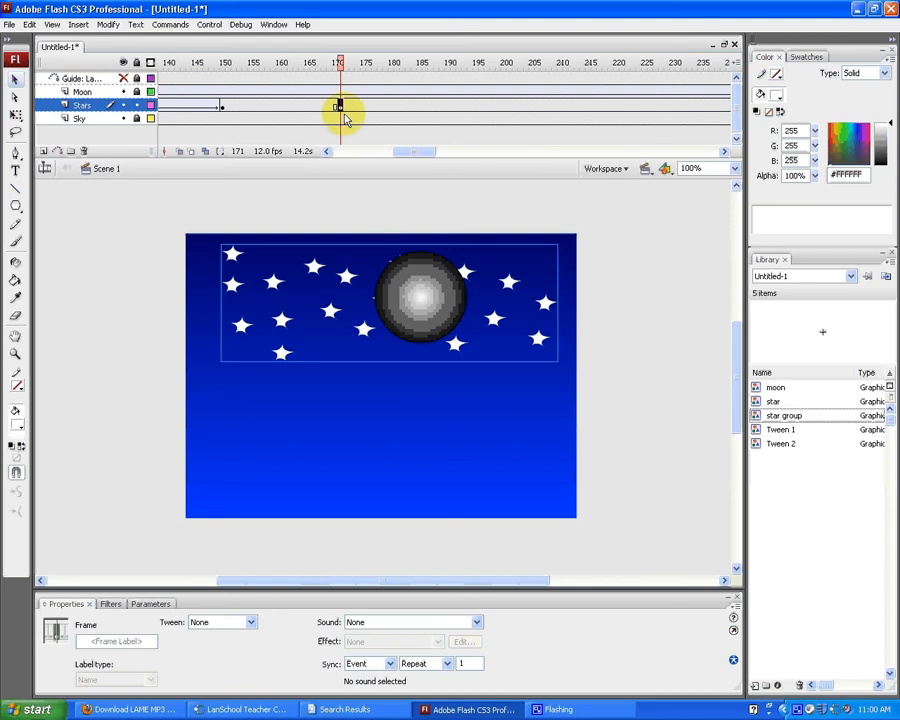
click(496, 325)
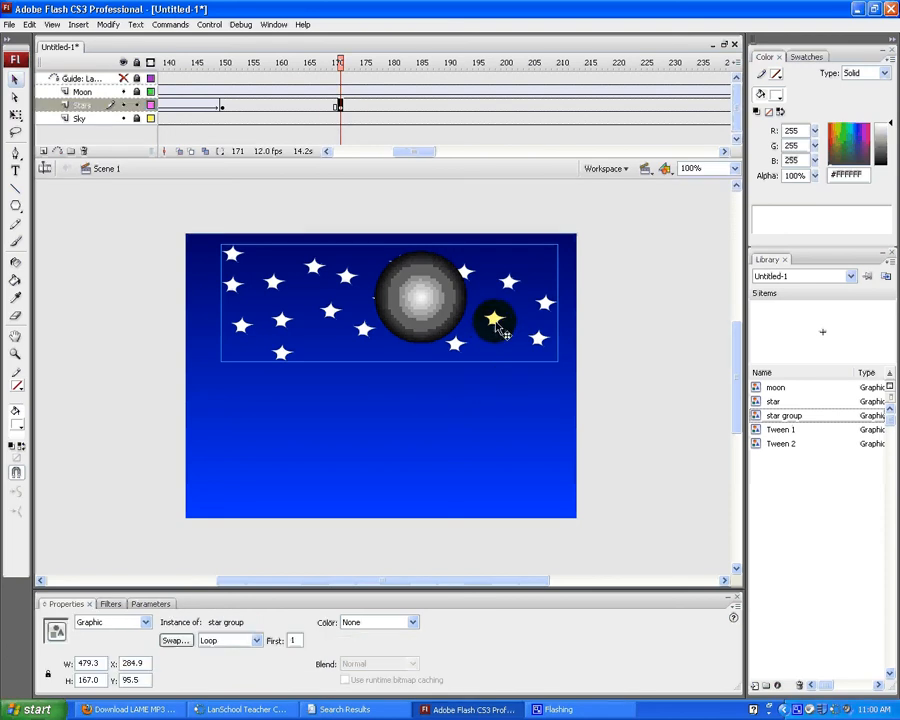
click(411, 622)
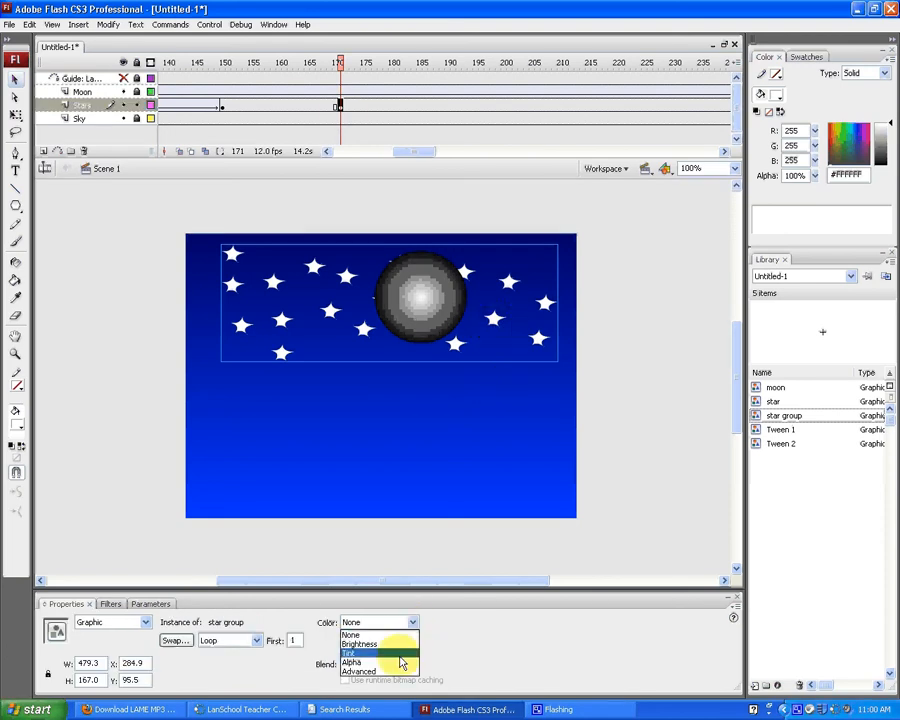
click(400, 662)
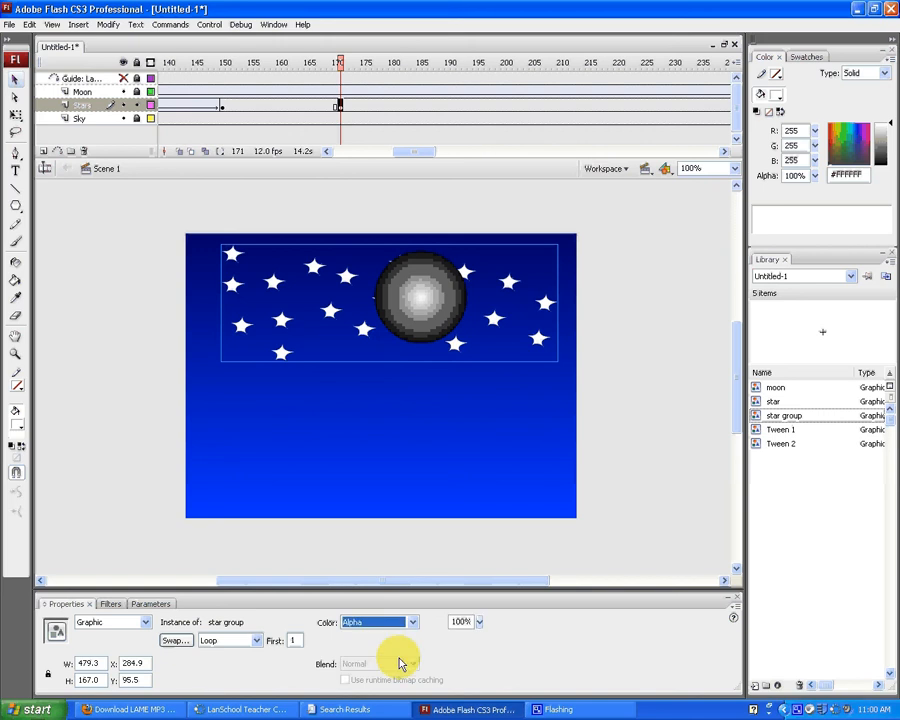
click(480, 624)
drag(480, 628, 476, 678)
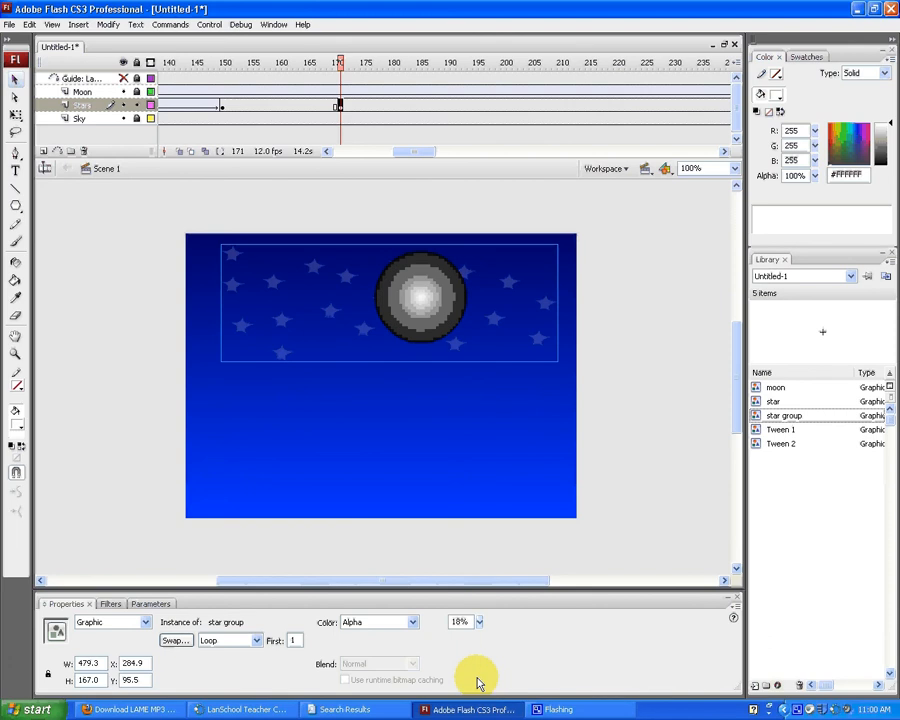
Step: Select the star group instance at the frame 301 keyframe and apply an Alpha color effect of 100%
drag(422, 153, 474, 153)
click(414, 107)
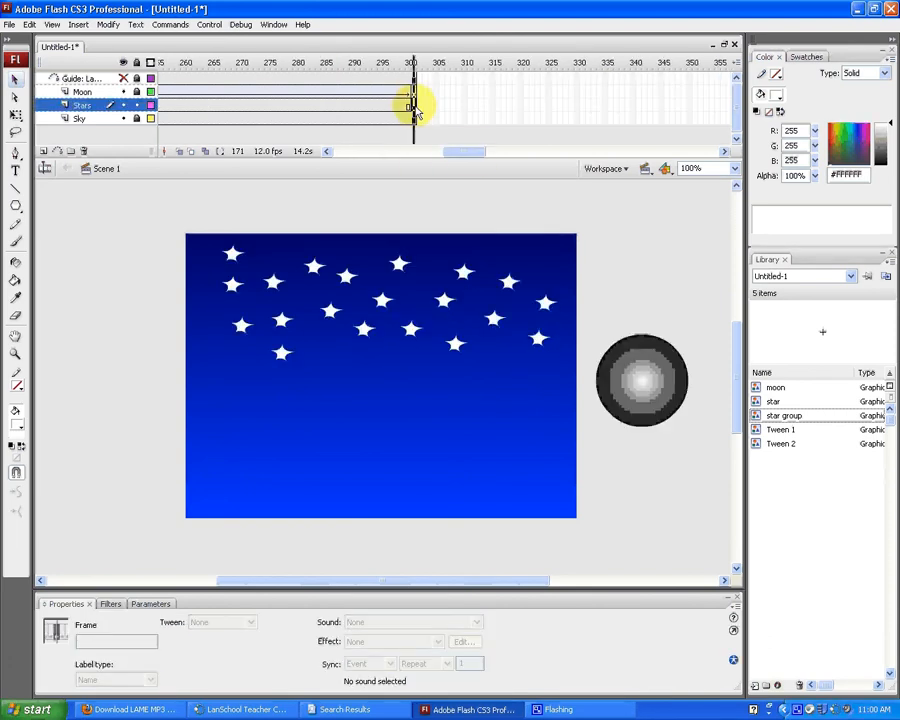
click(413, 337)
click(412, 622)
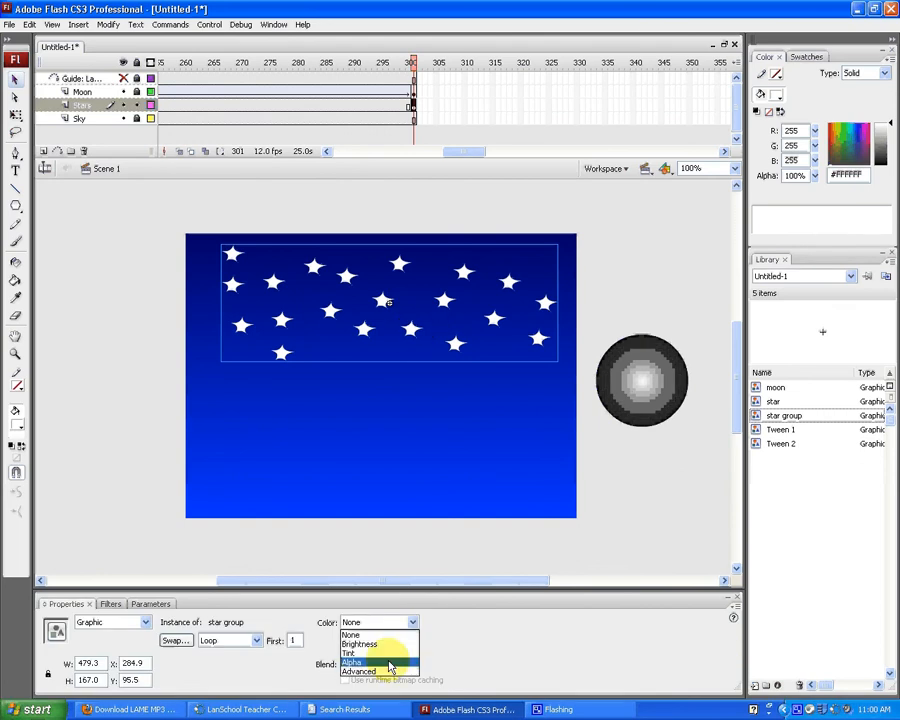
click(352, 651)
drag(481, 625, 462, 538)
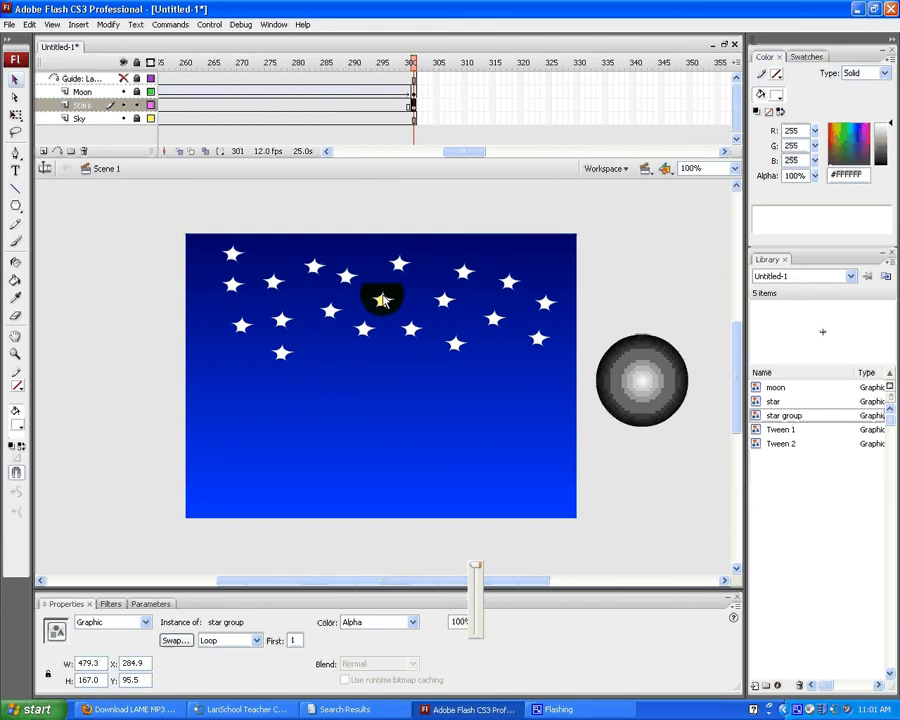
Step: Create a motion tween on the Stars layer between the keyframes at frames 171 and 301
click(323, 105)
right_click(323, 105)
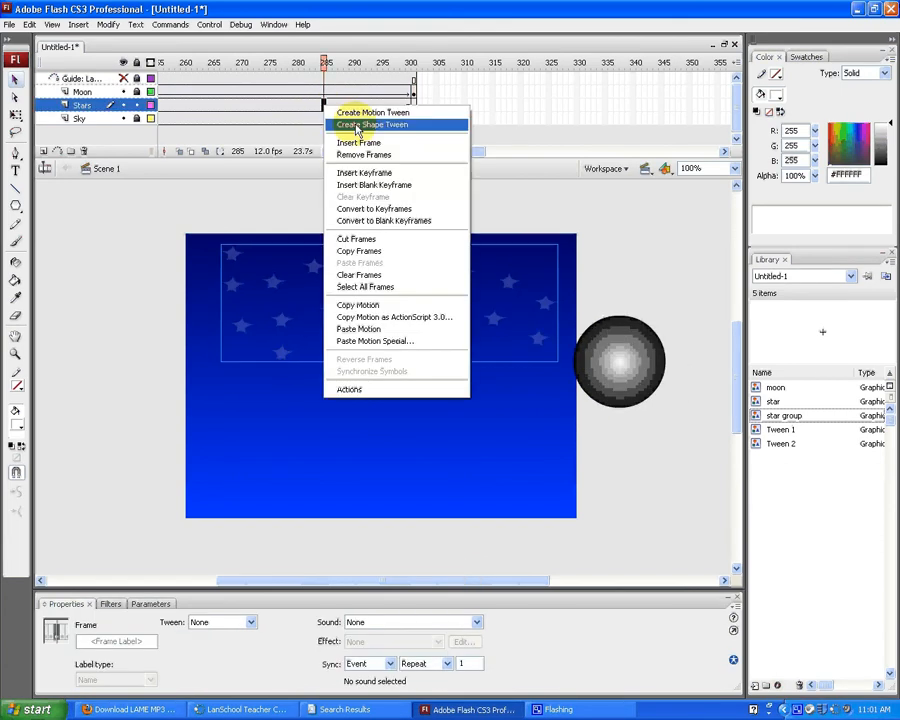
click(358, 111)
Step: Scrub the playhead from around frame 271 to frame 301 to check the star fade, and play the animation from the start
click(241, 66)
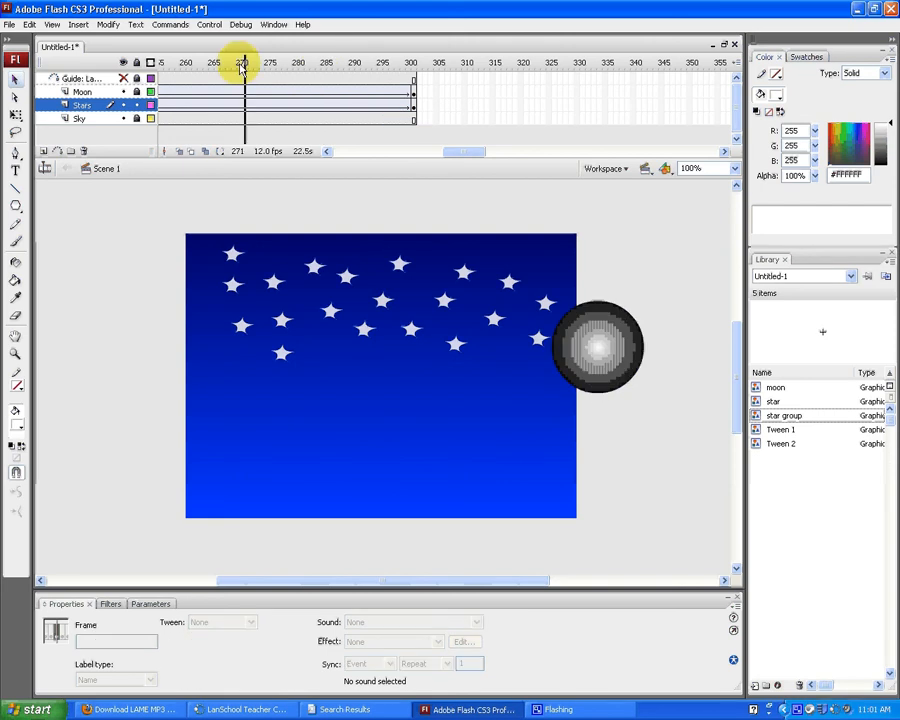
mouse_move(241, 66)
mouse_down()
mouse_move(409, 68)
mouse_move(254, 70)
mouse_up()
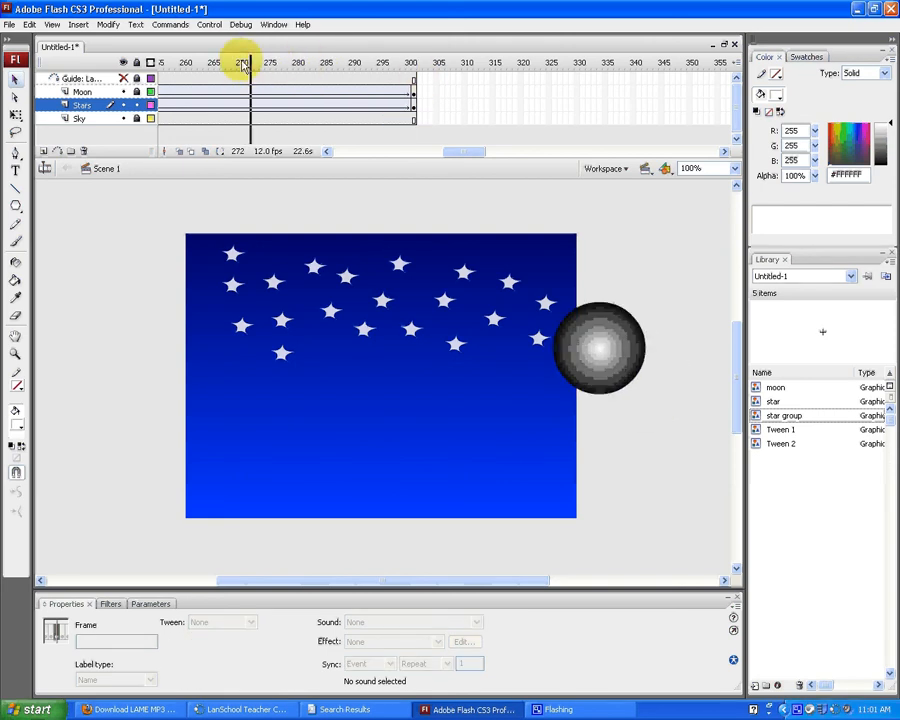
drag(247, 66, 467, 72)
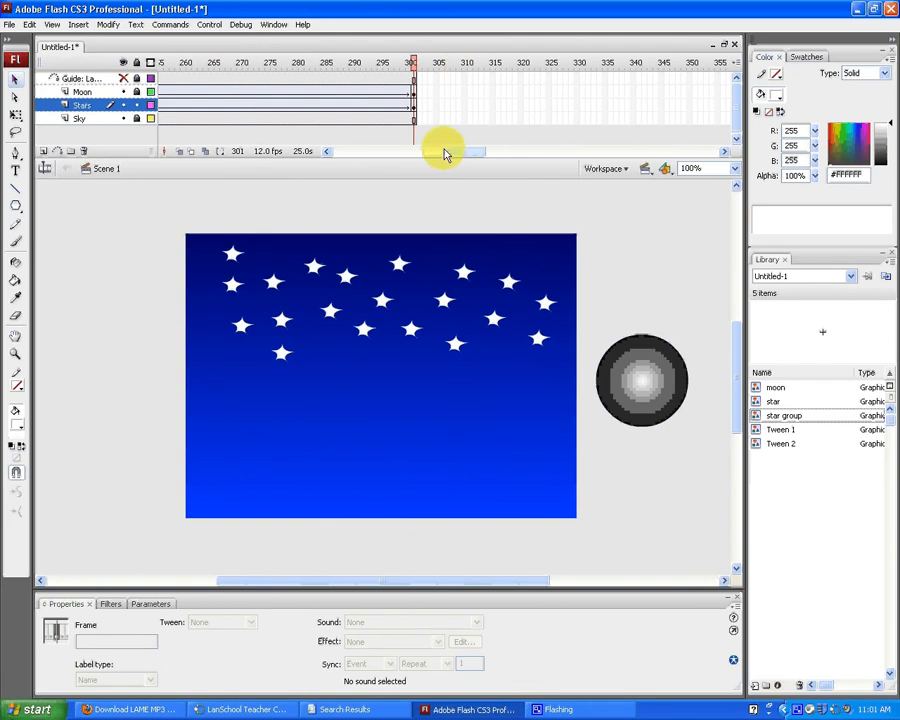
drag(446, 154, 386, 154)
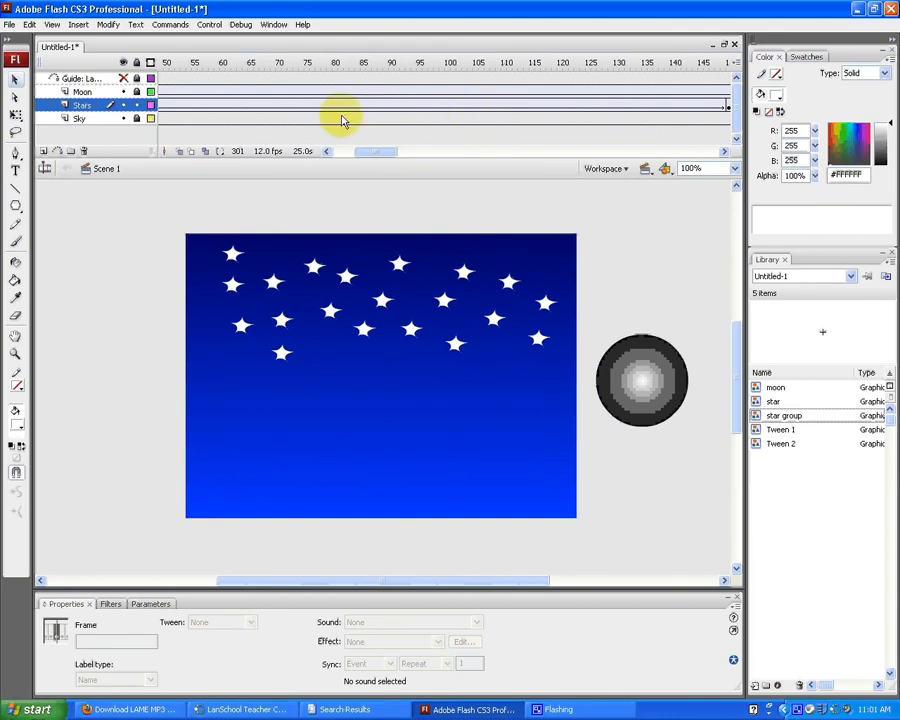
key(Return)
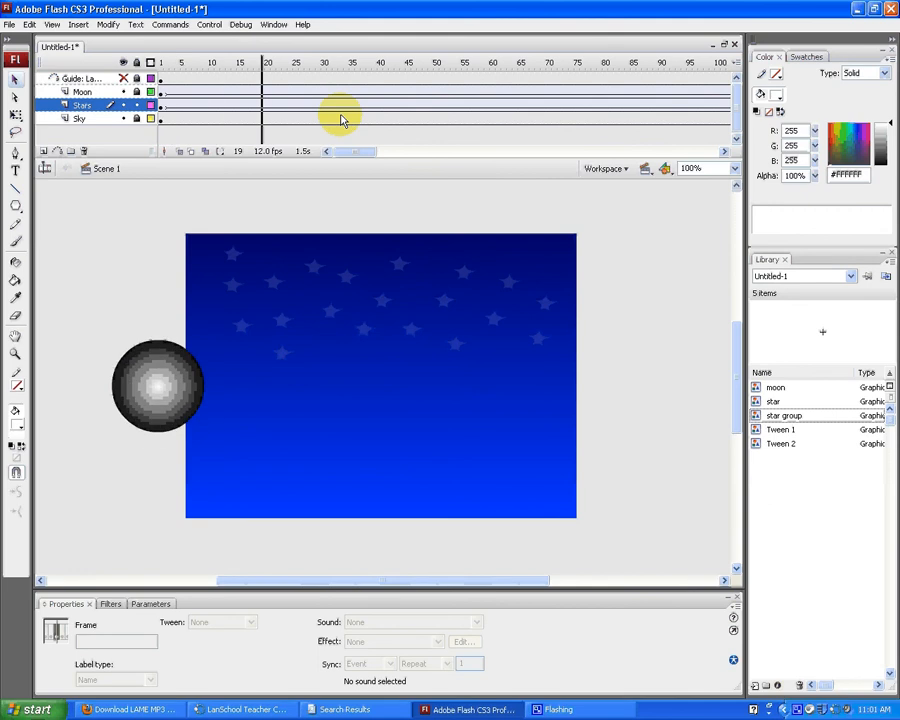